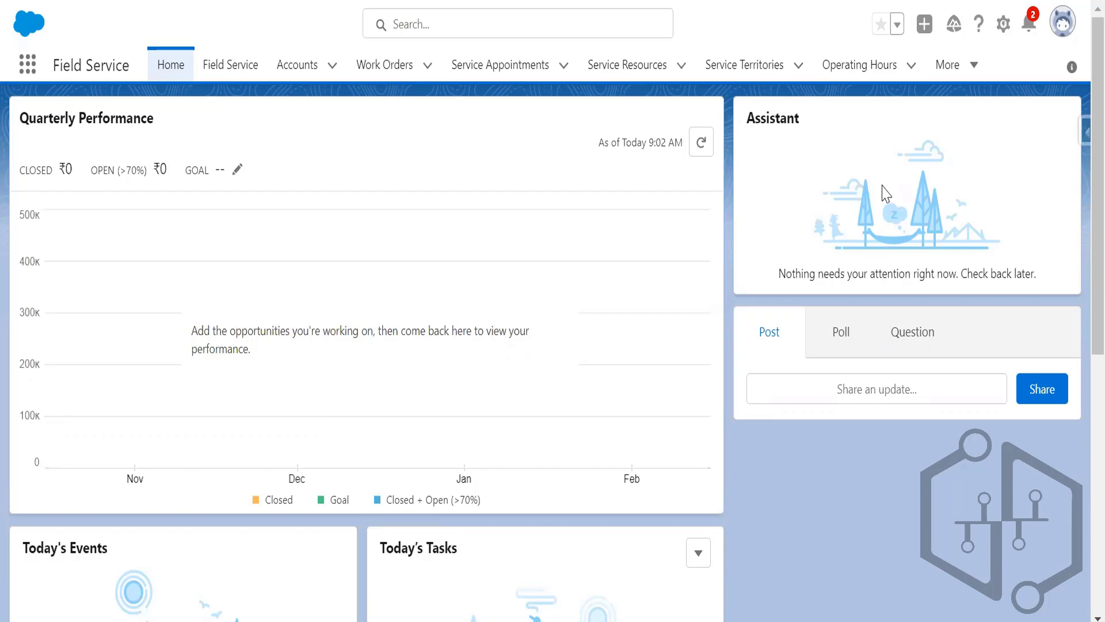
# - Open the Field Service dispatcher console and show the additional bulk actions for the service appointment list
pyautogui.click(223, 75)
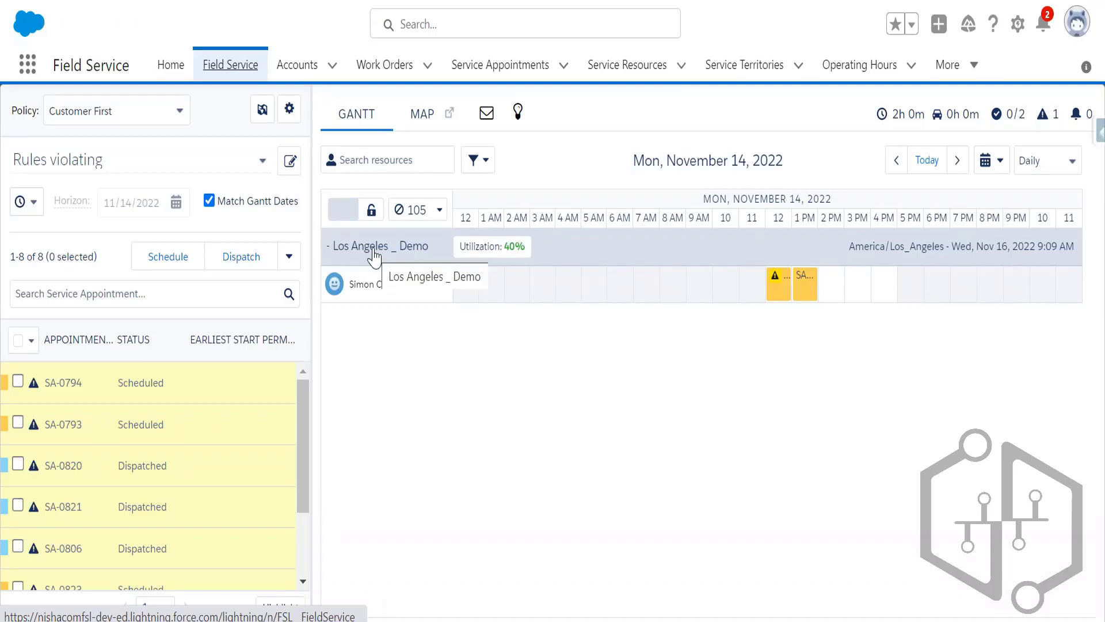
pyautogui.click(28, 64)
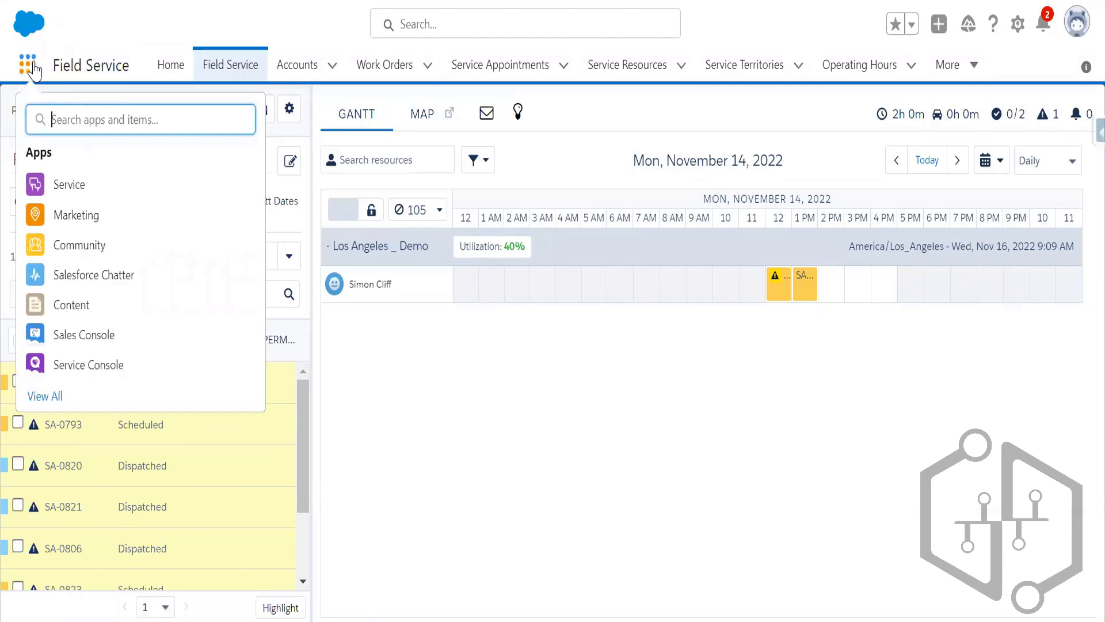
pyautogui.click(289, 257)
pyautogui.click(281, 346)
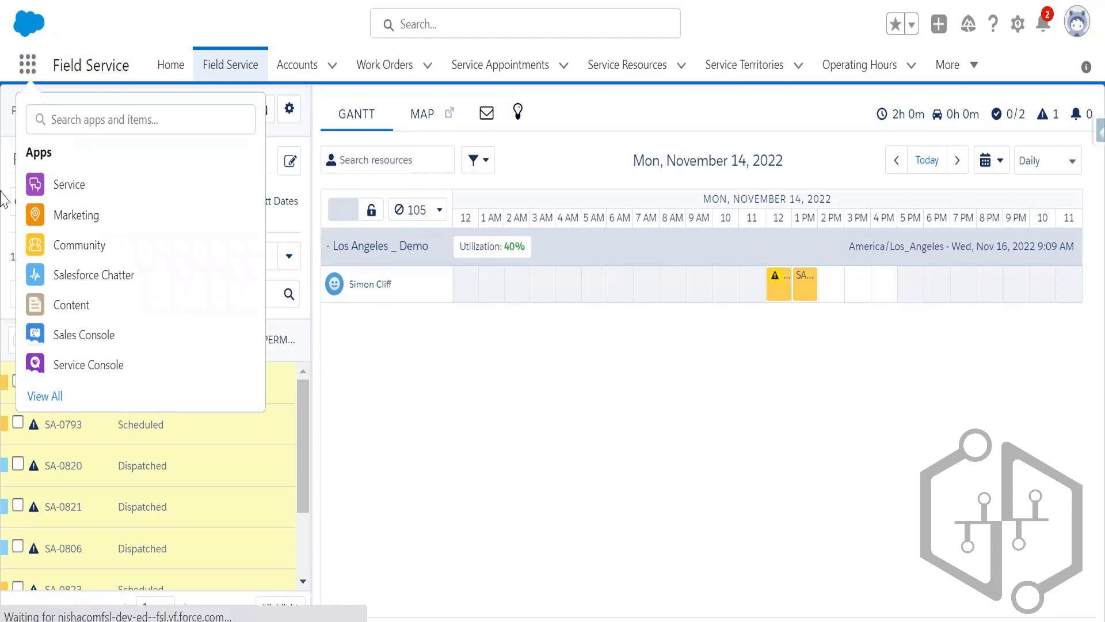
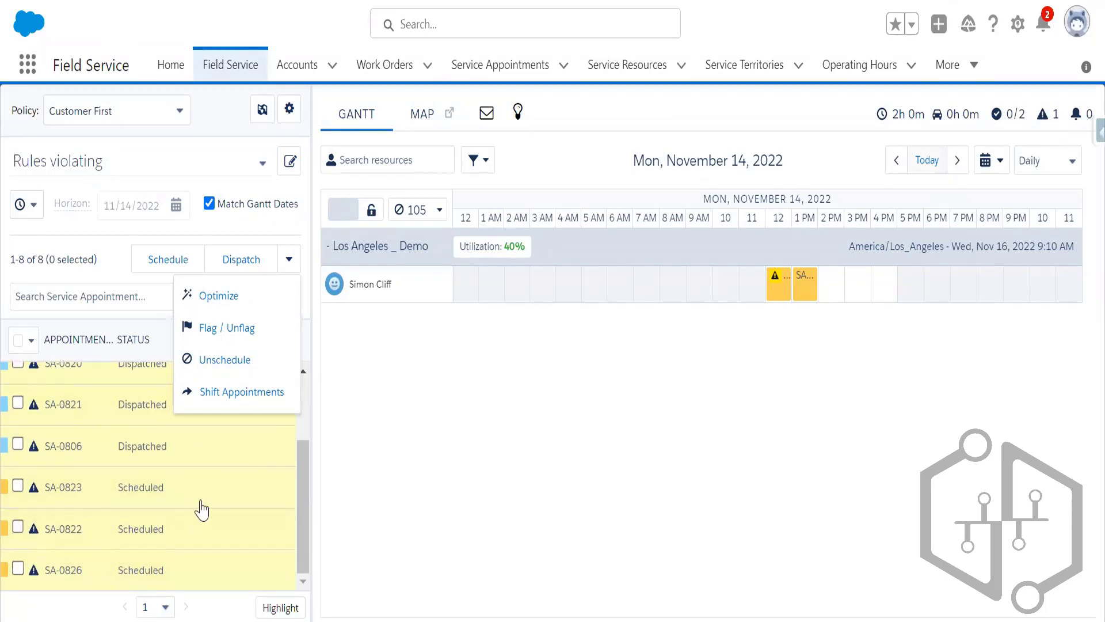
# - Reload the dispatcher console and select service appointment SA-0822 in the Rules violating list
pyautogui.press('F5')
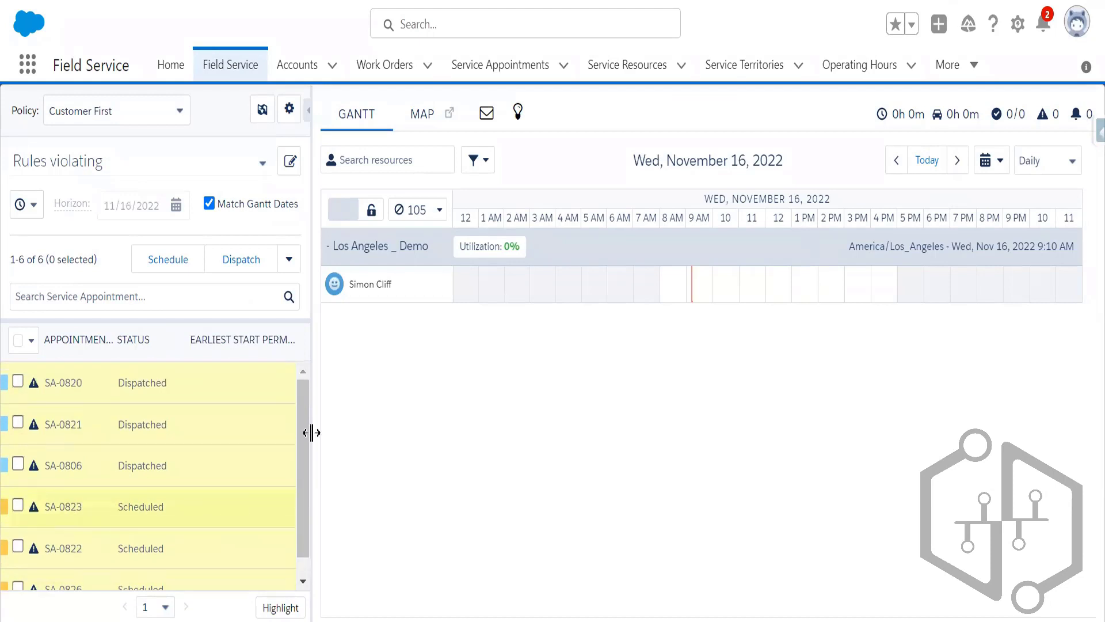
pyautogui.click(289, 260)
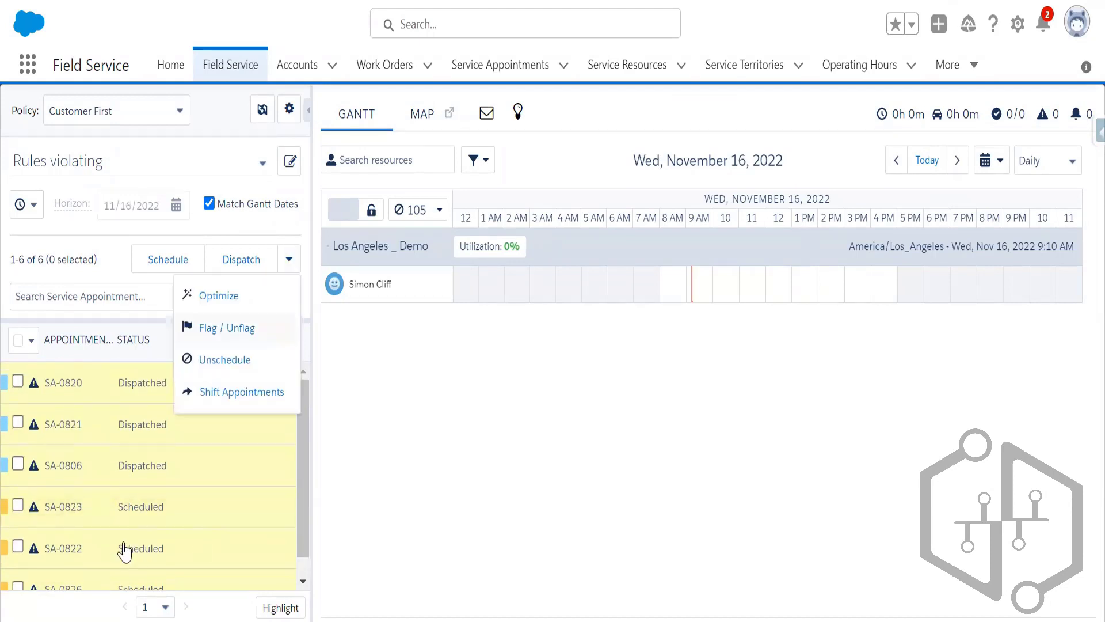
pyautogui.click(18, 547)
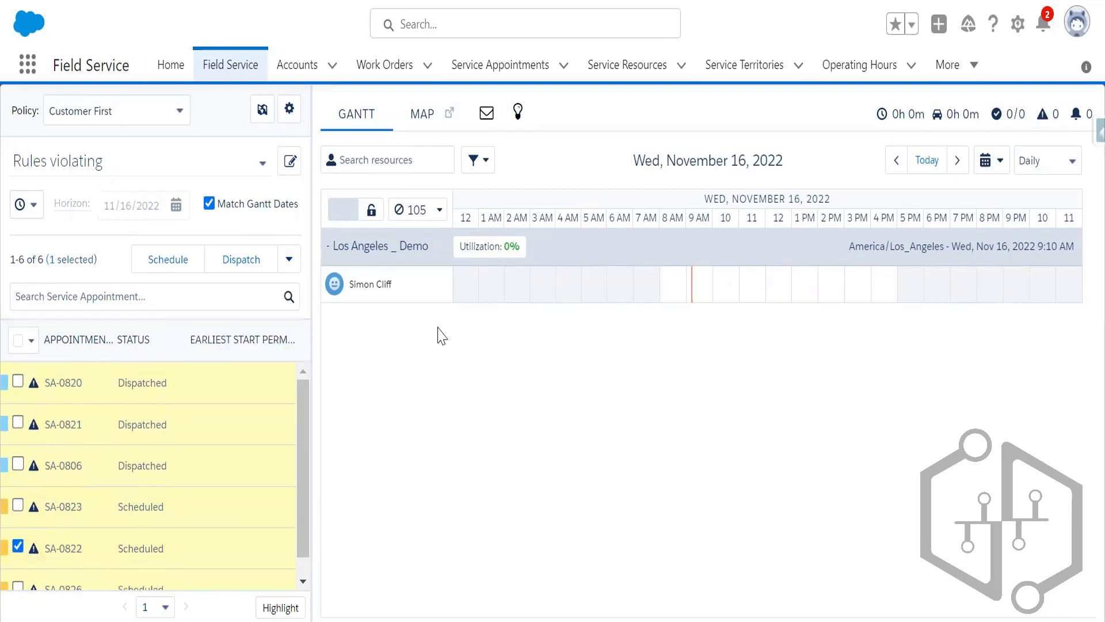
# - Switch to the Field Service Admin app and open the Customize Scheduling Policies page of Guided Setup
pyautogui.click(28, 66)
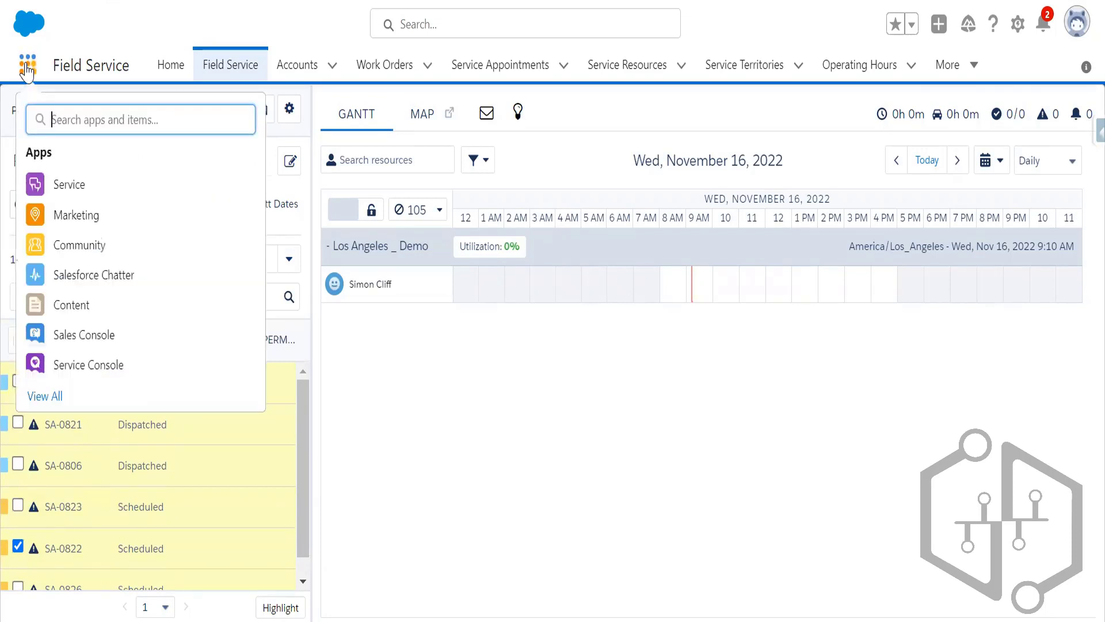
pyautogui.write('field')
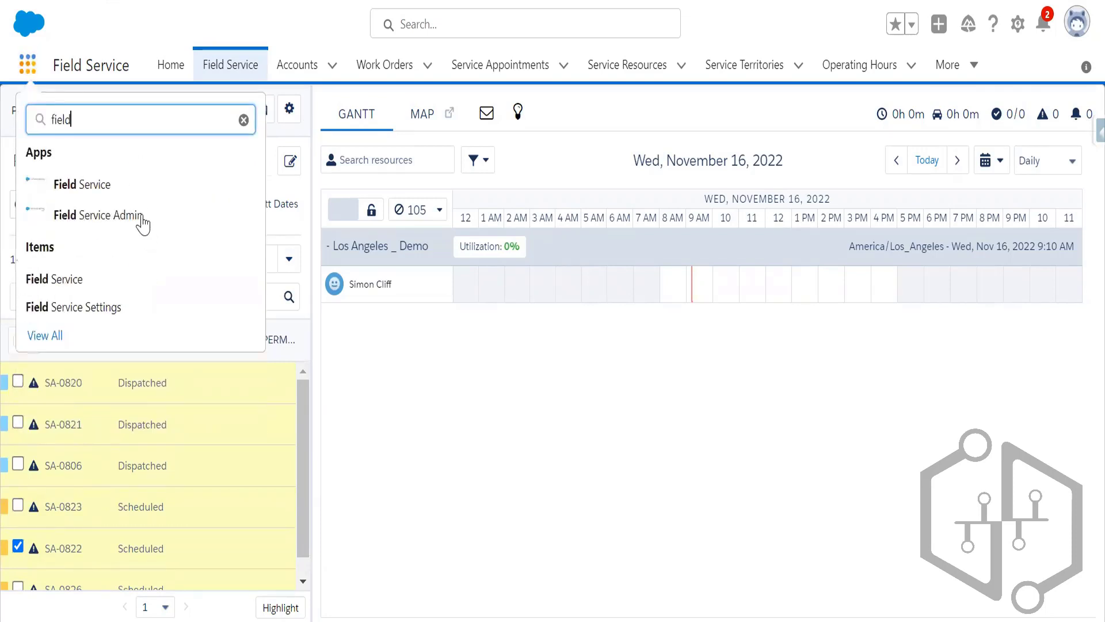
pyautogui.click(142, 219)
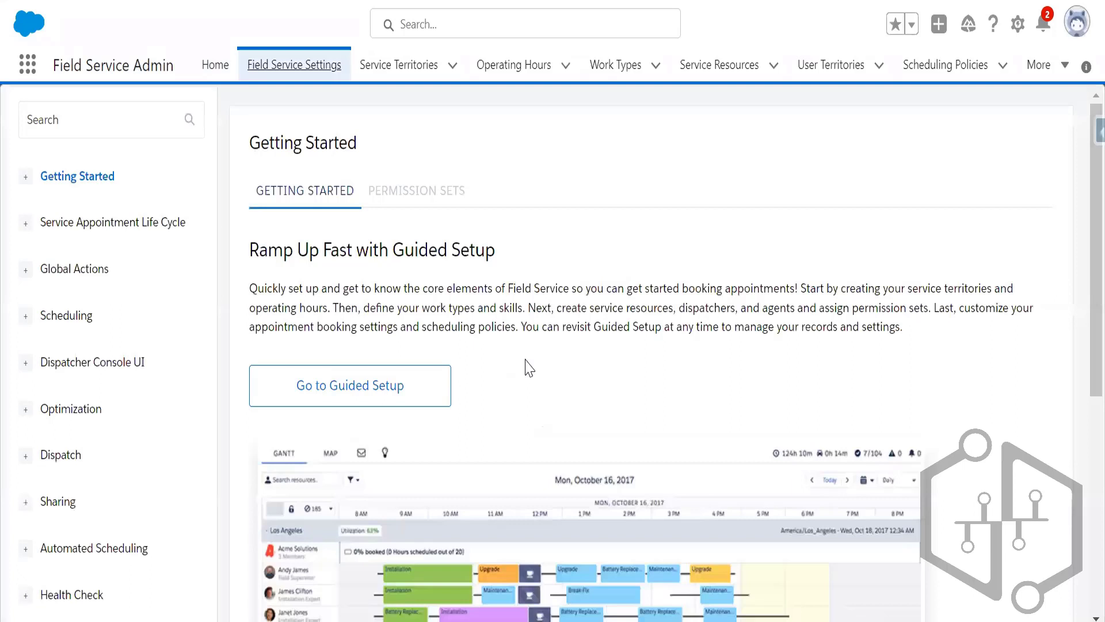
pyautogui.click(396, 410)
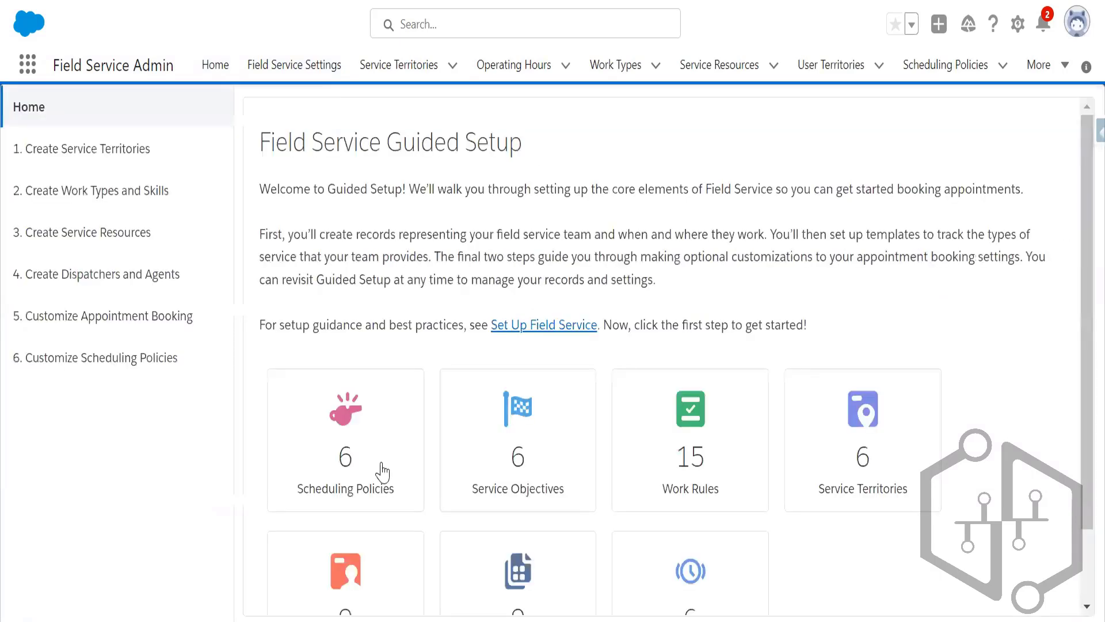
pyautogui.click(450, 437)
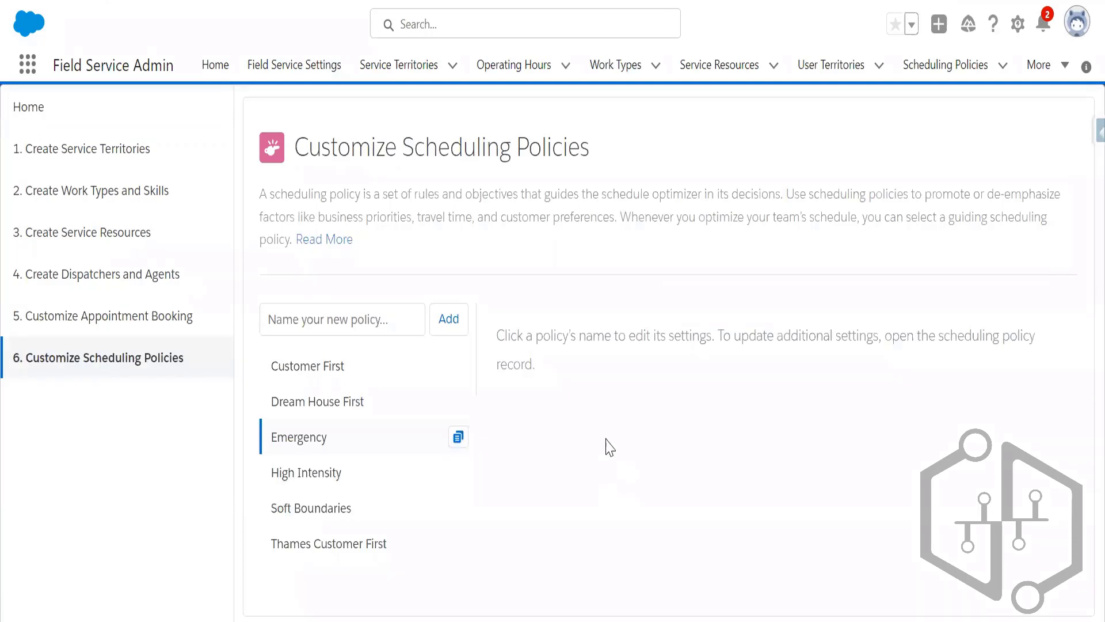
# - Open the Customer First scheduling policy and view the help for its In-Day setting
pyautogui.press('Down')
pyautogui.press('Down')
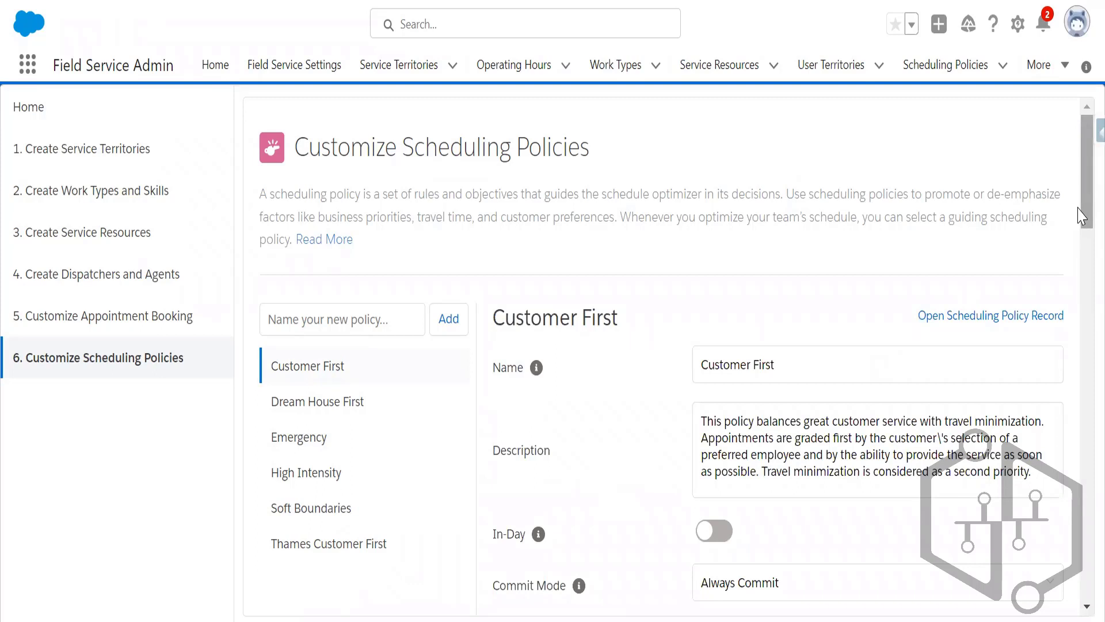
pyautogui.moveTo(1083, 216); pyautogui.dragTo(1082, 273)
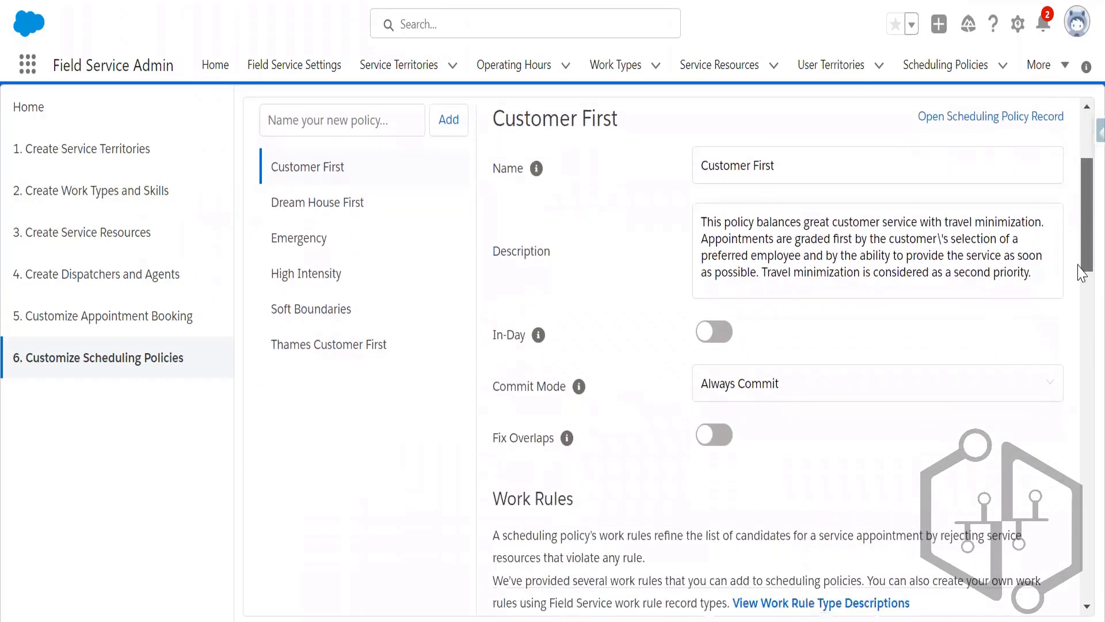
pyautogui.scroll(-1, 723, 333)
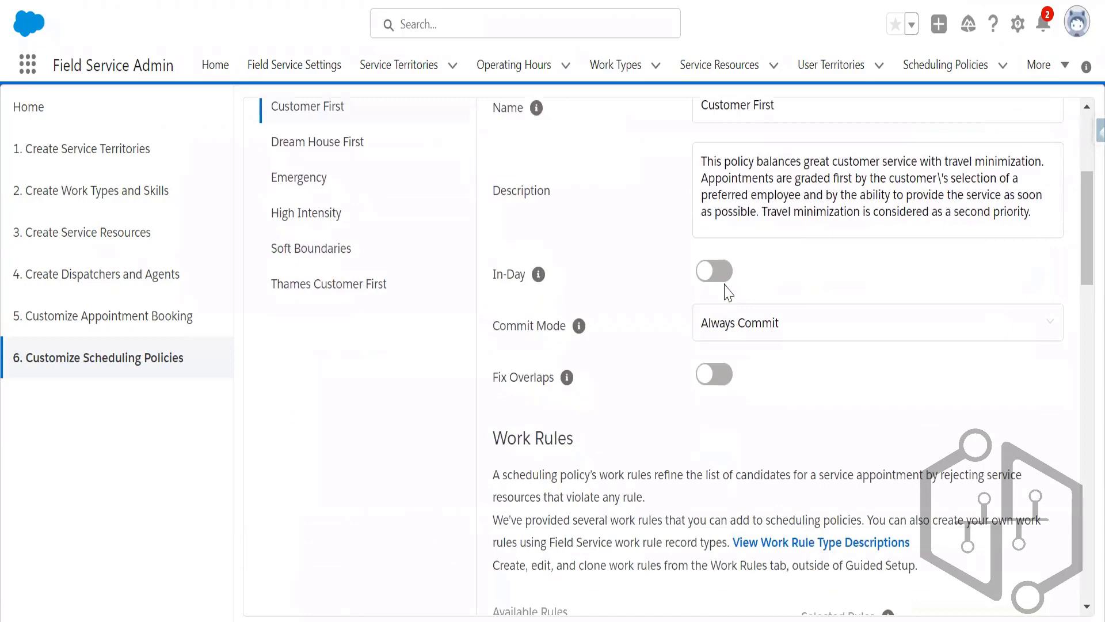
pyautogui.click(538, 276)
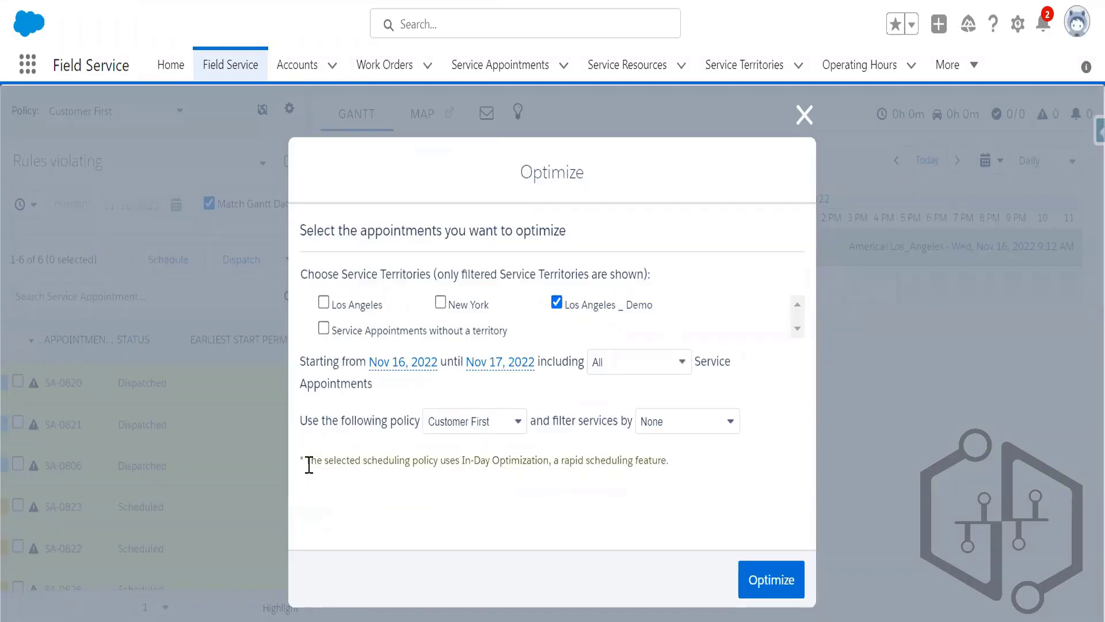
# - Highlight the In-Day Optimization note in the Optimize dialog and close the dialog without optimizing
pyautogui.moveTo(309, 464); pyautogui.dragTo(681, 467)
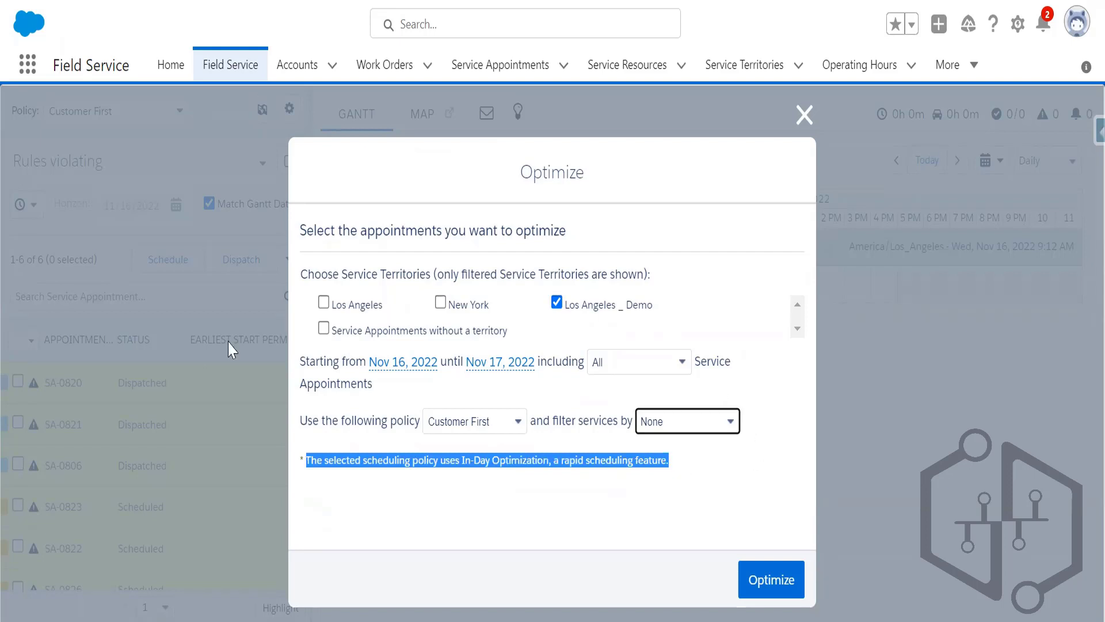
pyautogui.rightClick(582, 136)
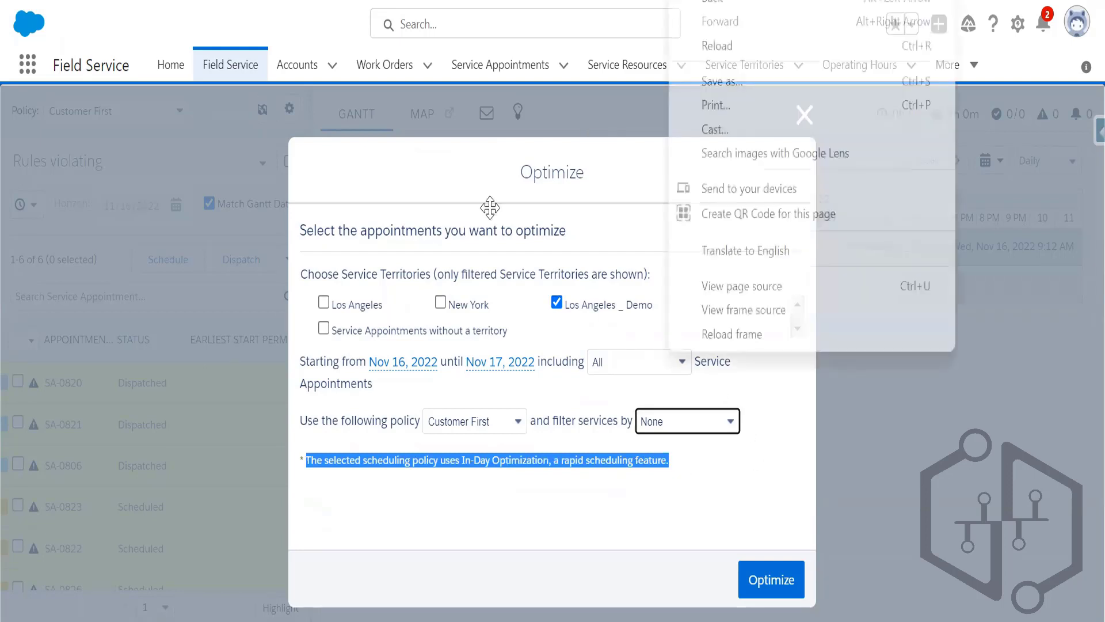
pyautogui.click(674, 457)
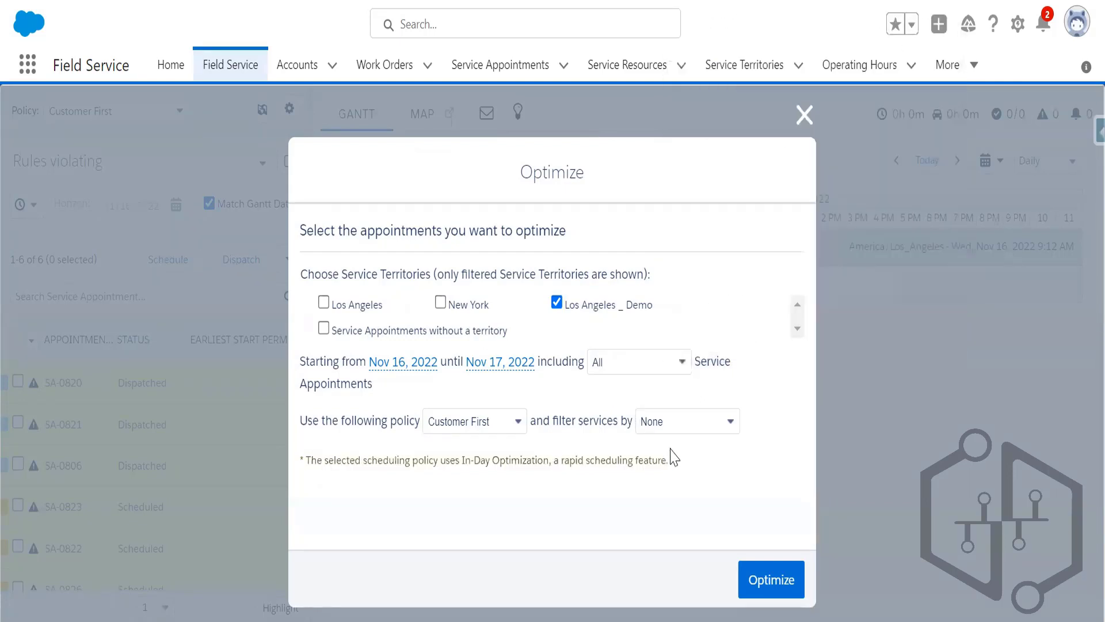
pyautogui.moveTo(311, 460); pyautogui.dragTo(669, 459)
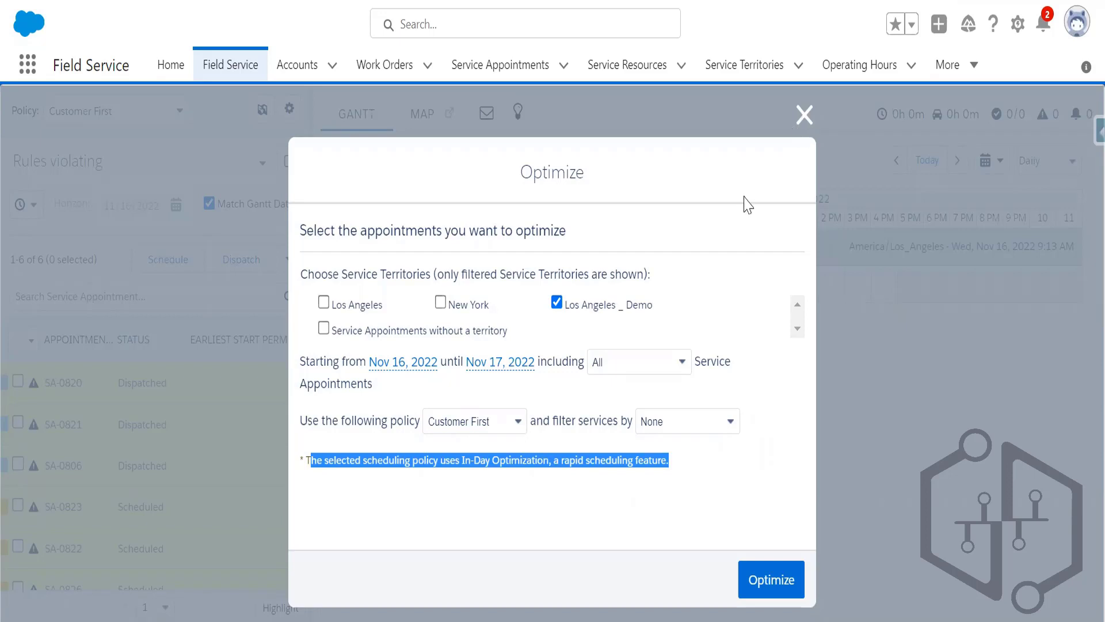
pyautogui.press('Escape')
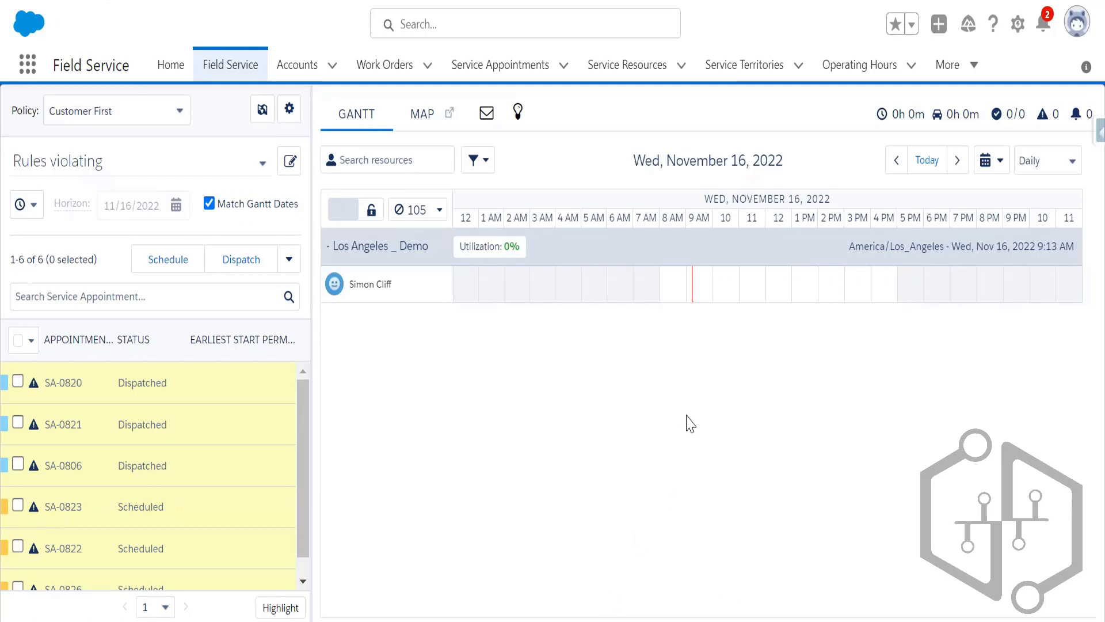
# - Switch to the text editor and start a new file with the heading "IN Day OPTIMISATION" followed by a blank line
pyautogui.press('super+s')
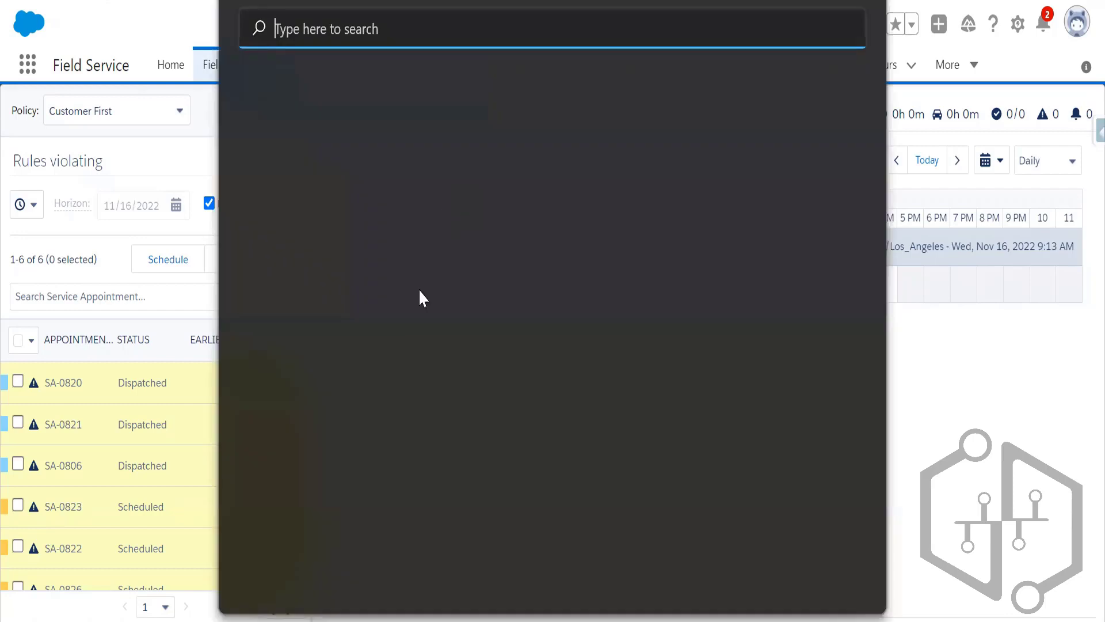
pyautogui.click(878, 122)
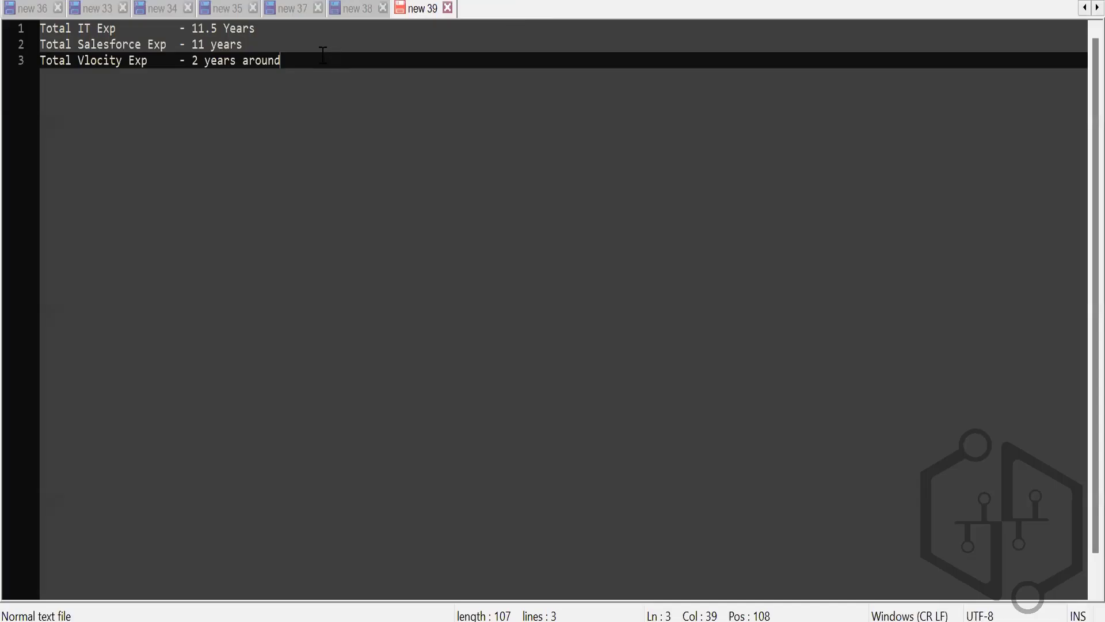
pyautogui.hotkey('ctrl', 'n')
pyautogui.write('IN d')
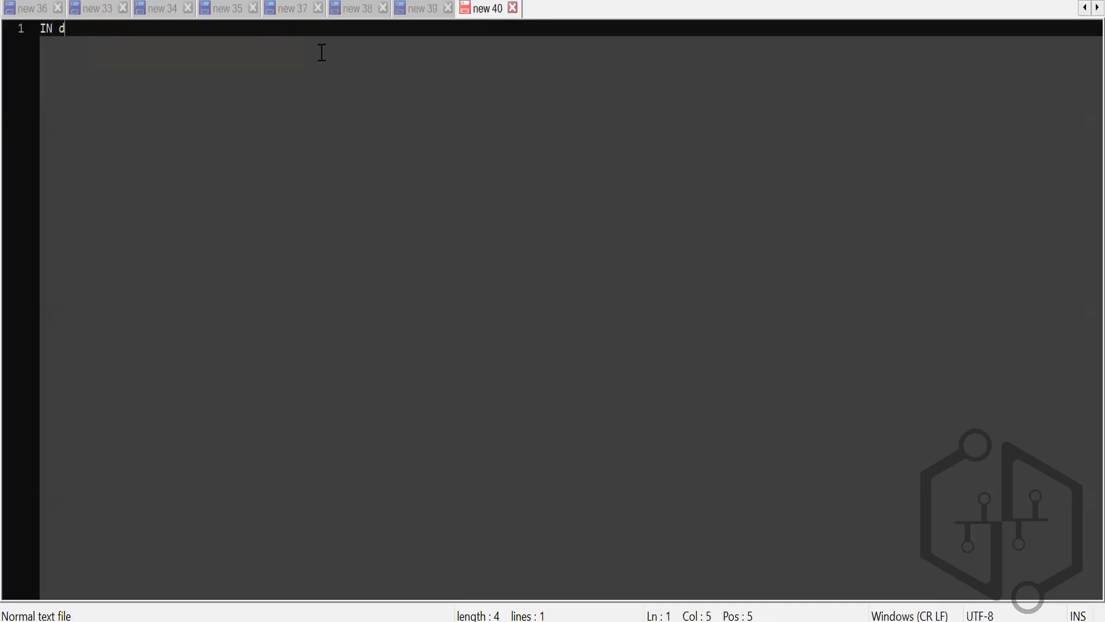
pyautogui.press('BackSpace')
pyautogui.write('Day OPTIMISAT')
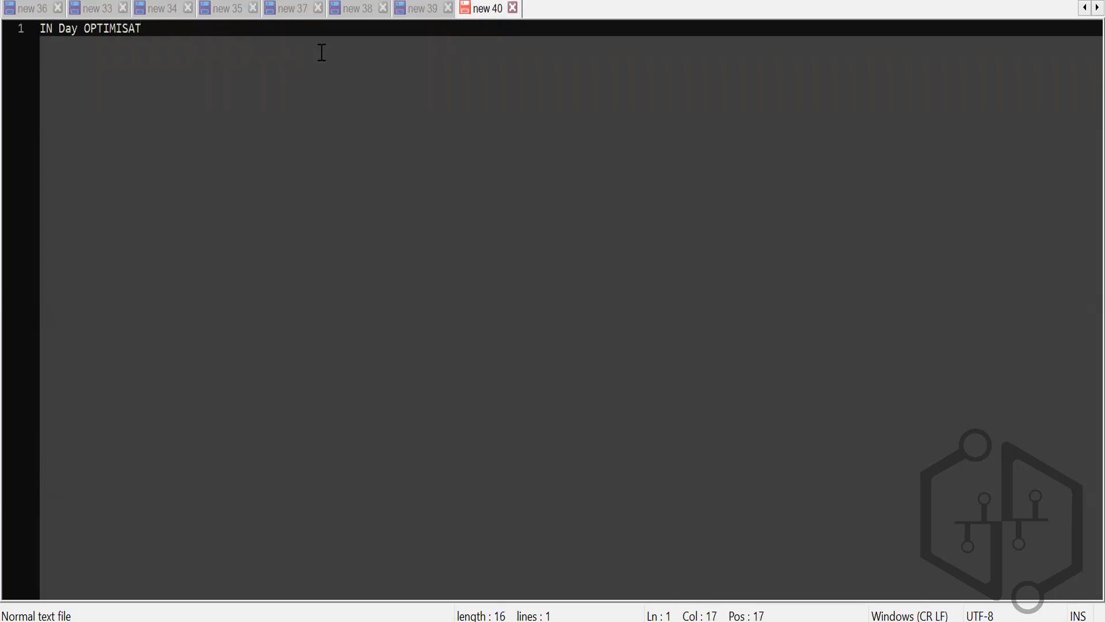
pyautogui.write('ION')
pyautogui.press('Return')
pyautogui.press('Return')
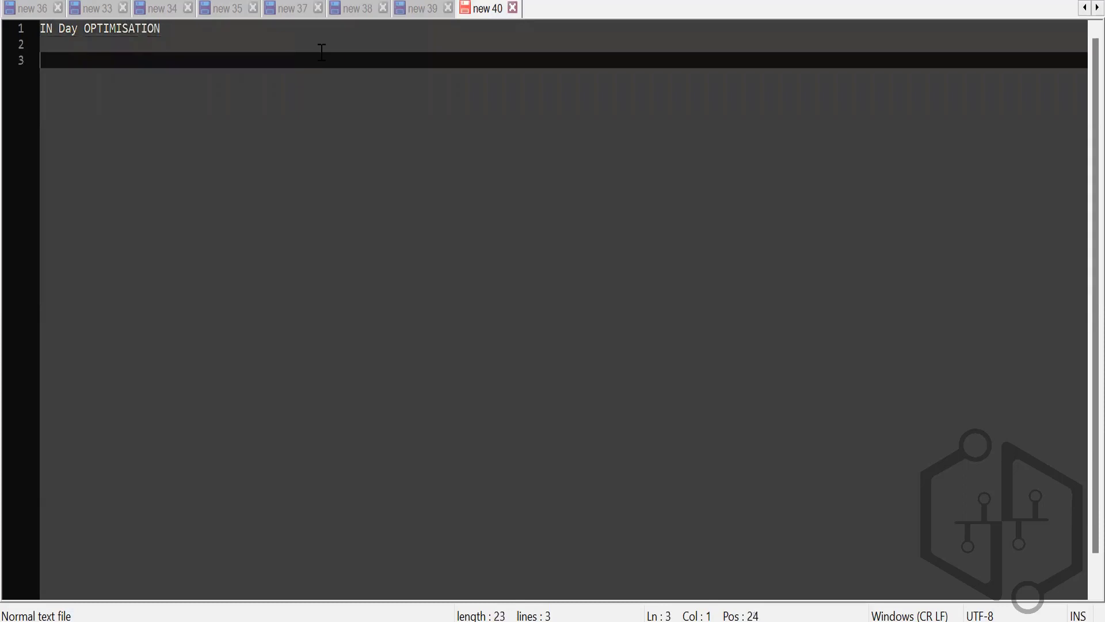
# - Add the line "RSO : Resource schedule optimisation" below the heading in the notes file
pyautogui.write('RSO : Res')
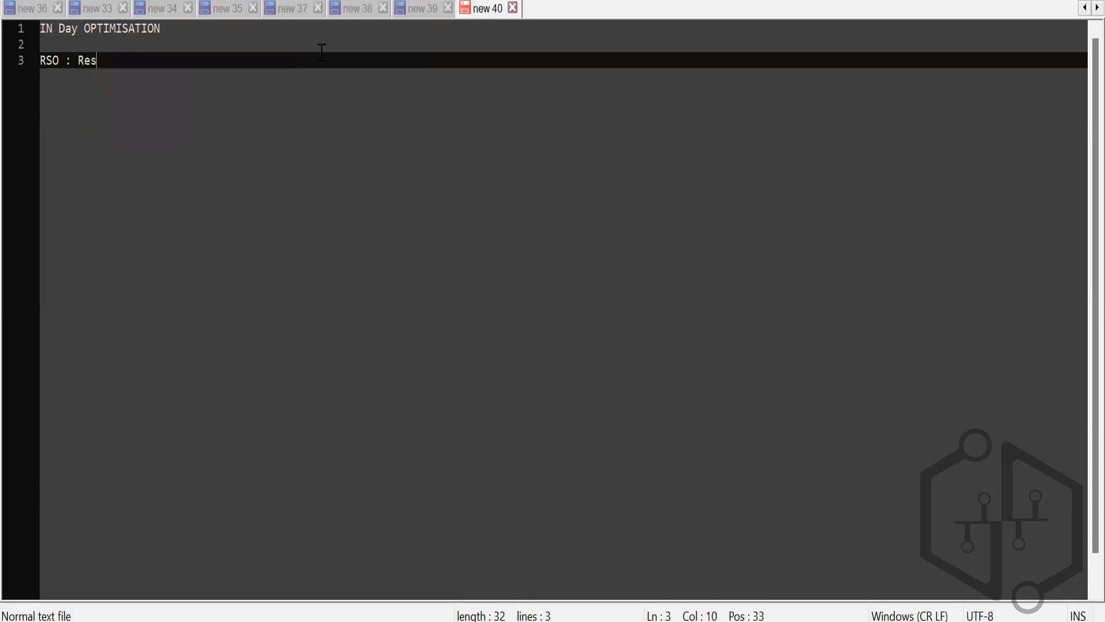
pyautogui.write('ource schedule ')
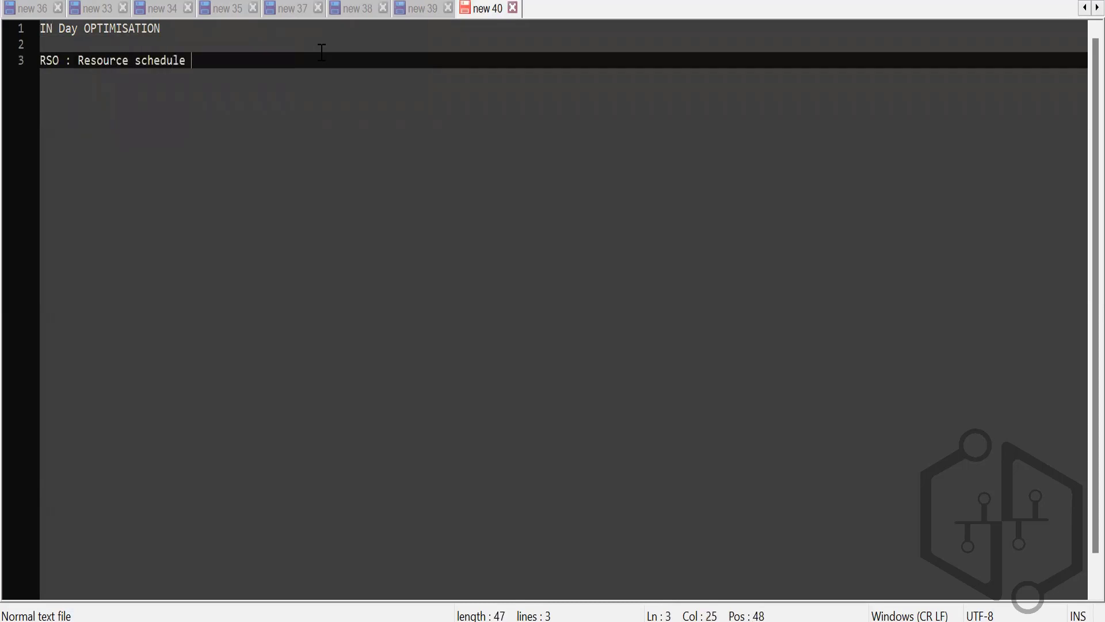
pyautogui.write('optimisatio')
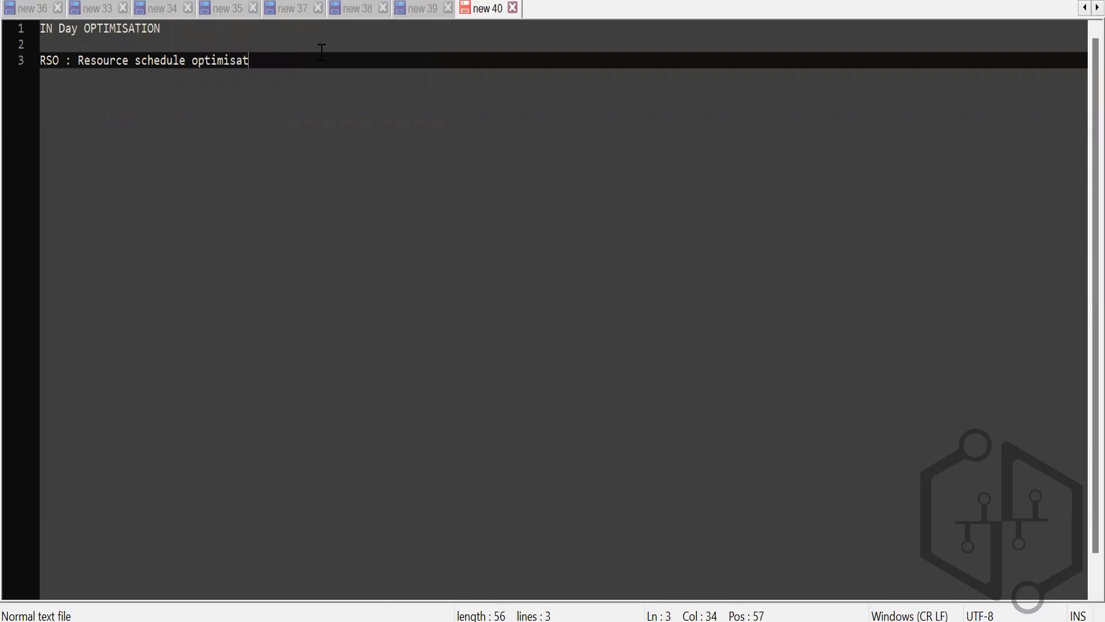
pyautogui.write('n')
# - Switch to Salesforce and start a new work order with work type Solar Maintenance and service territory Los Angeles _ Demo
pyautogui.hotkey('alt', 'Tab')
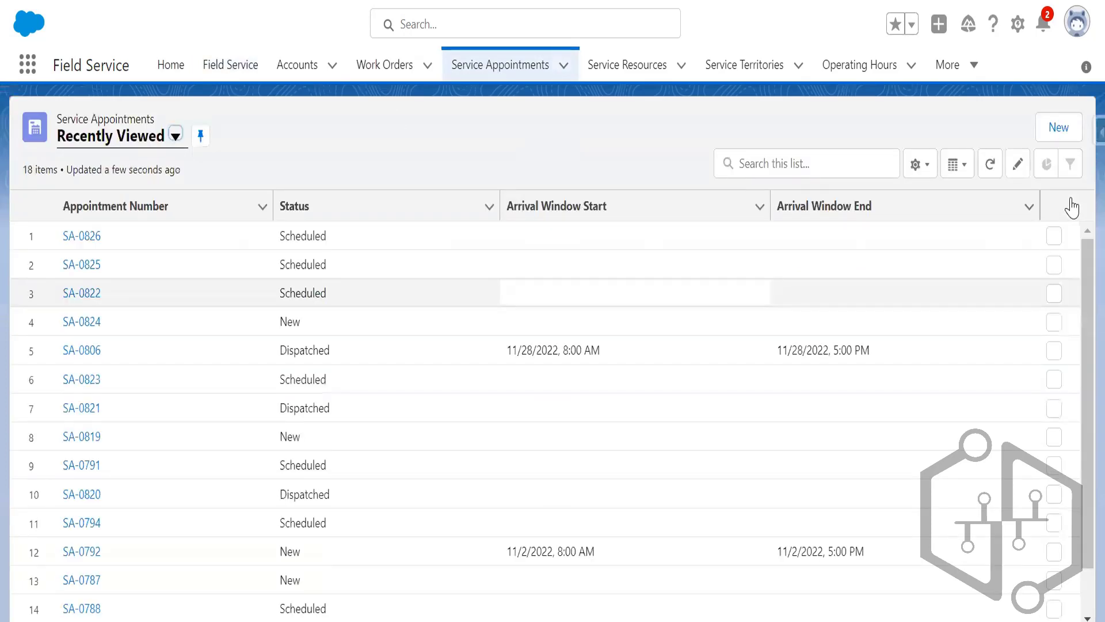
pyautogui.click(385, 64)
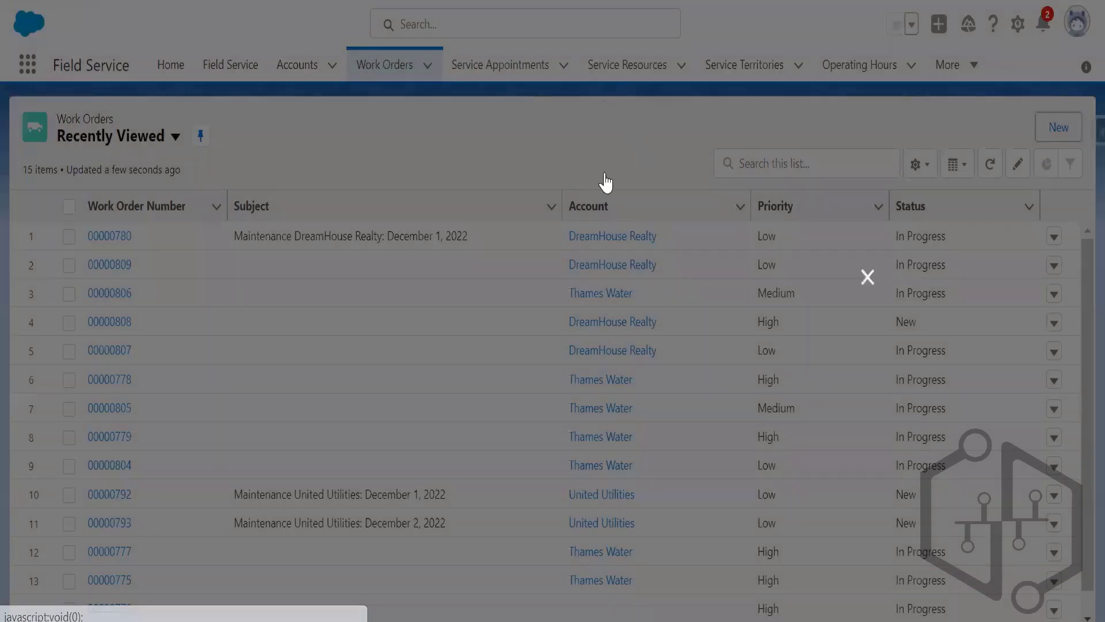
pyautogui.scroll(-5, 371, 252)
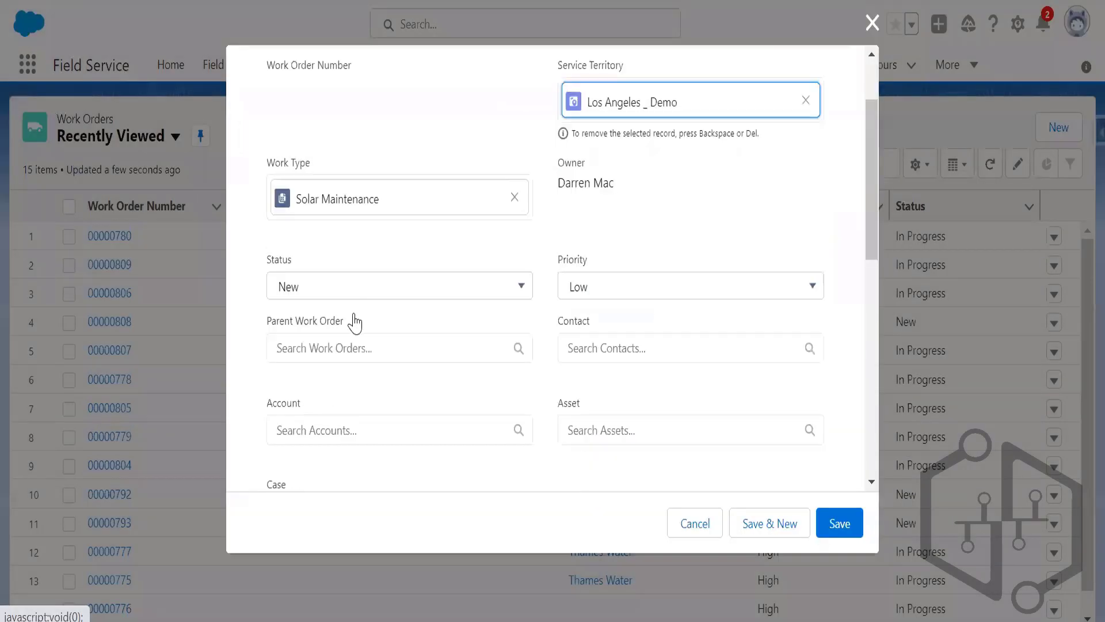
# - Set the new work order's priority to Medium and its account to DreamHouse Realty
pyautogui.press('Down')
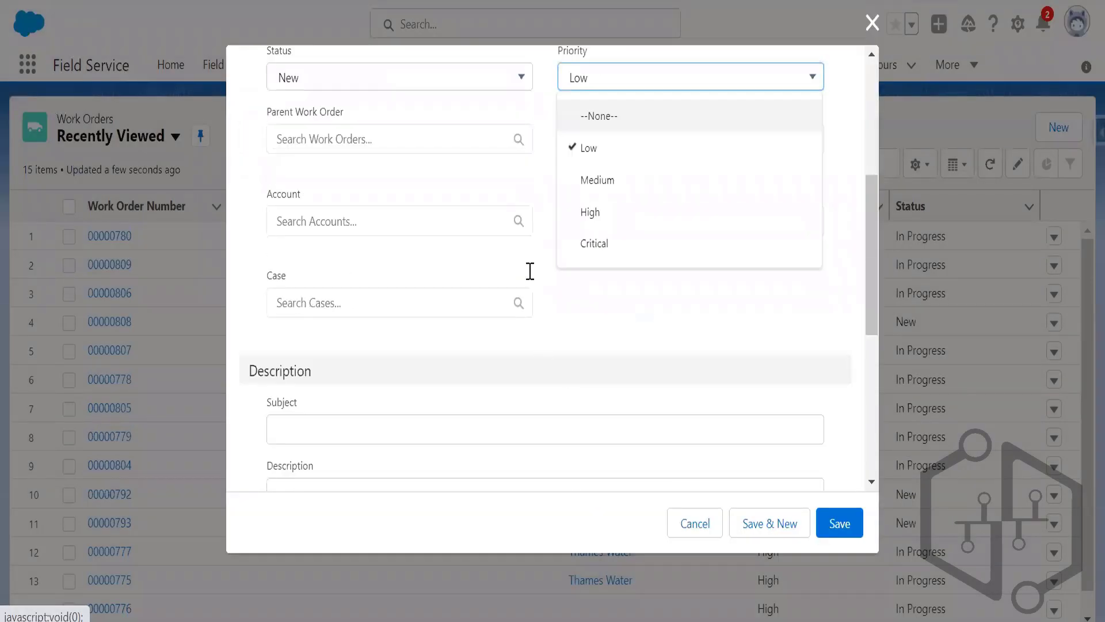
pyautogui.press('Down')
pyautogui.press('Down')
pyautogui.press('Return')
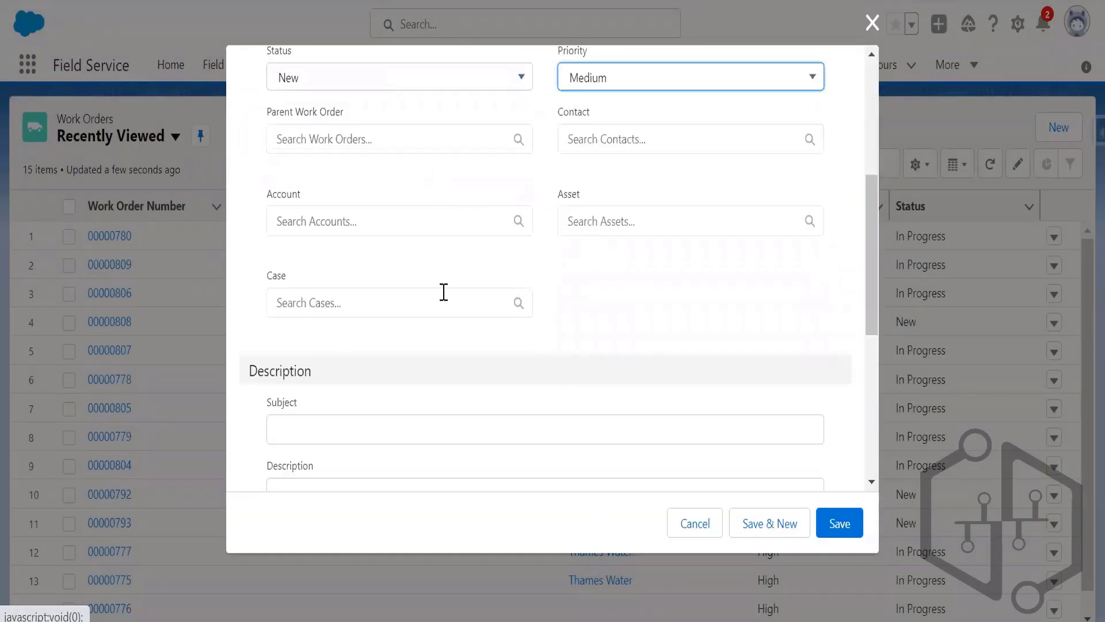
pyautogui.scroll(-2, 506, 346)
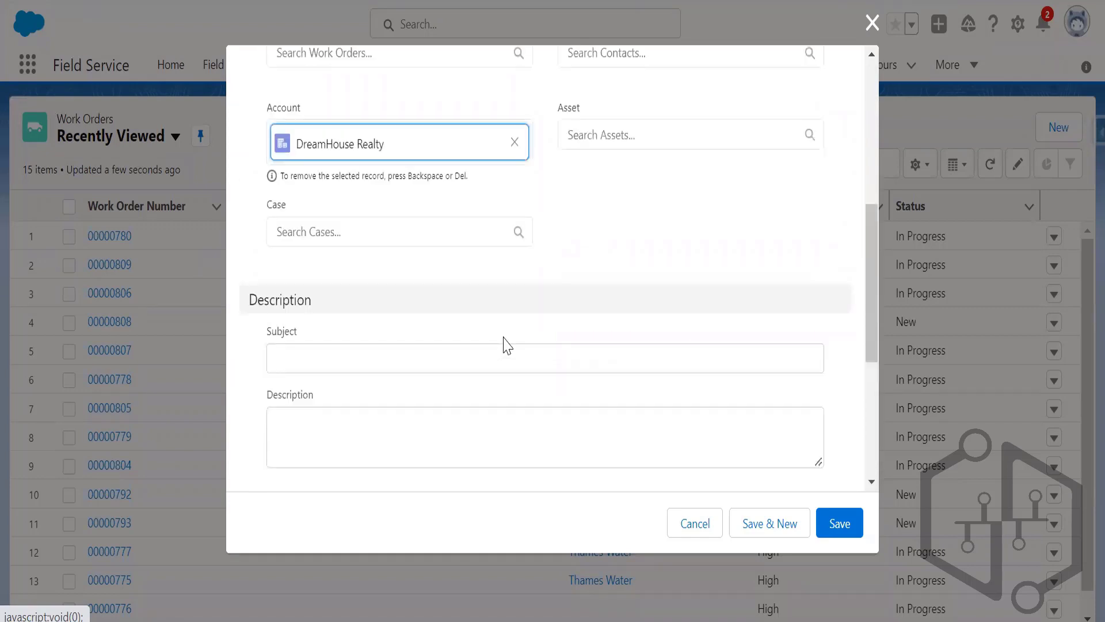
# - Save the new work order and check the time constraints on the service appointment generated for it
pyautogui.scroll(7, 580, 308)
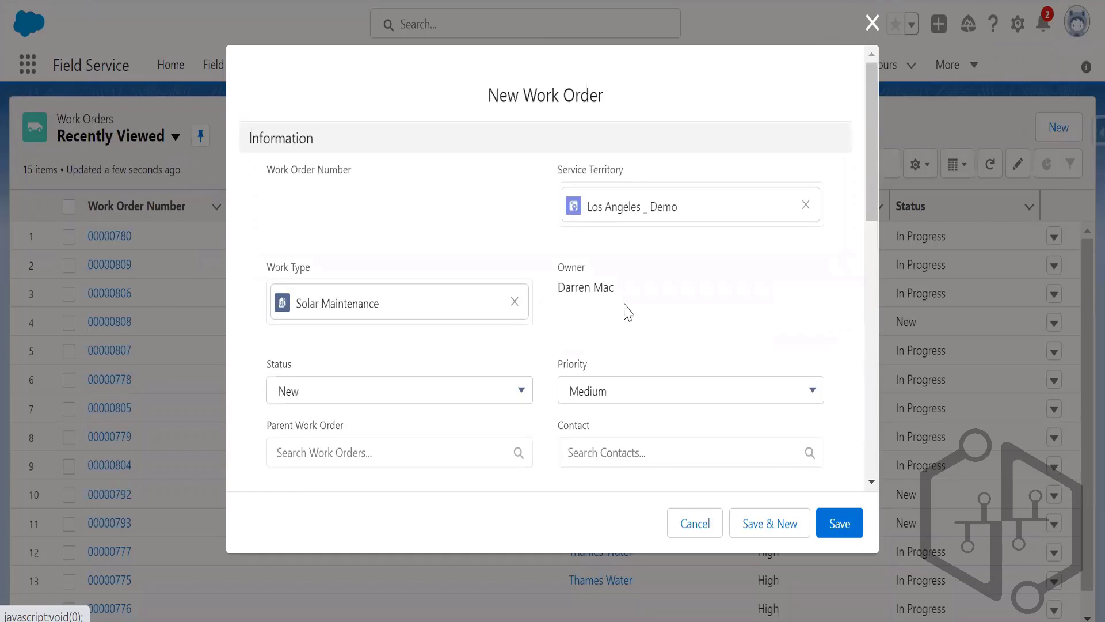
pyautogui.press('Return')
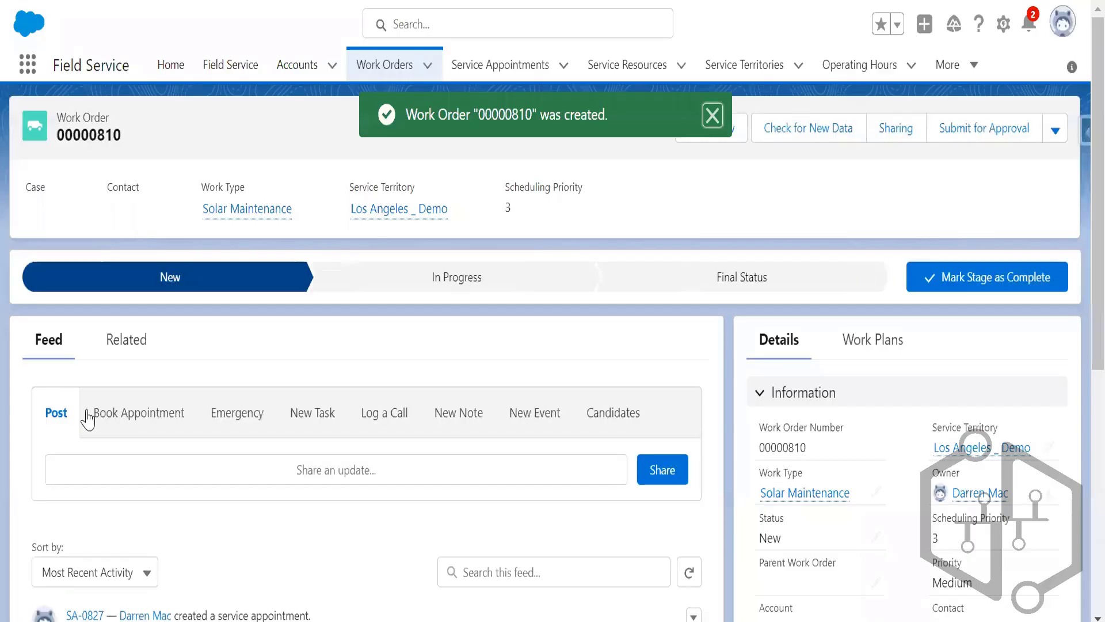
pyautogui.scroll(-3, 332, 410)
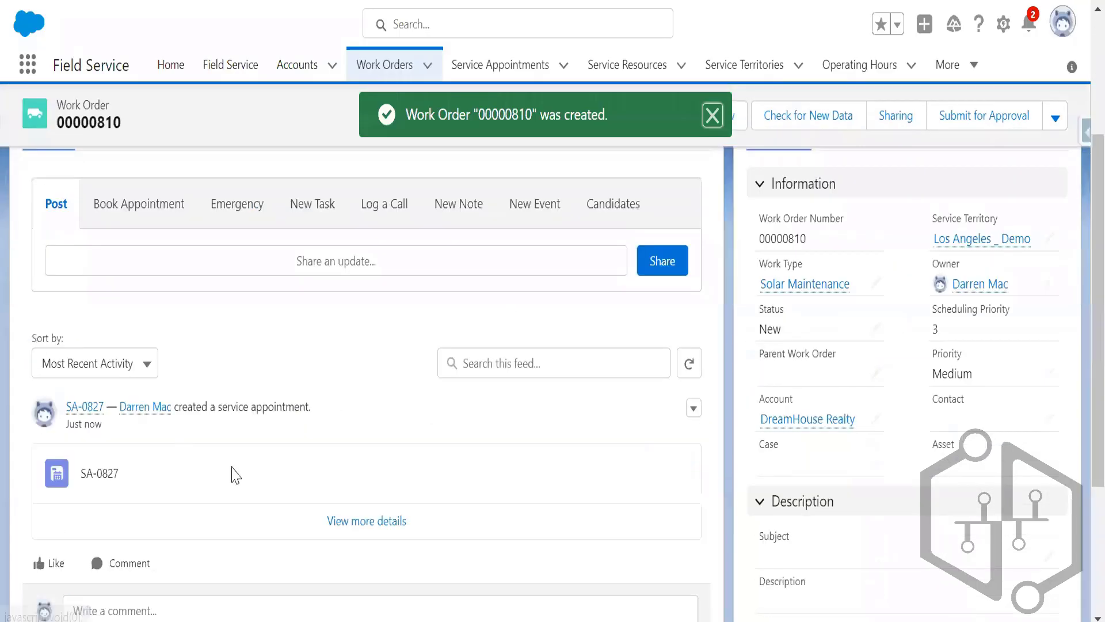
pyautogui.click(83, 486)
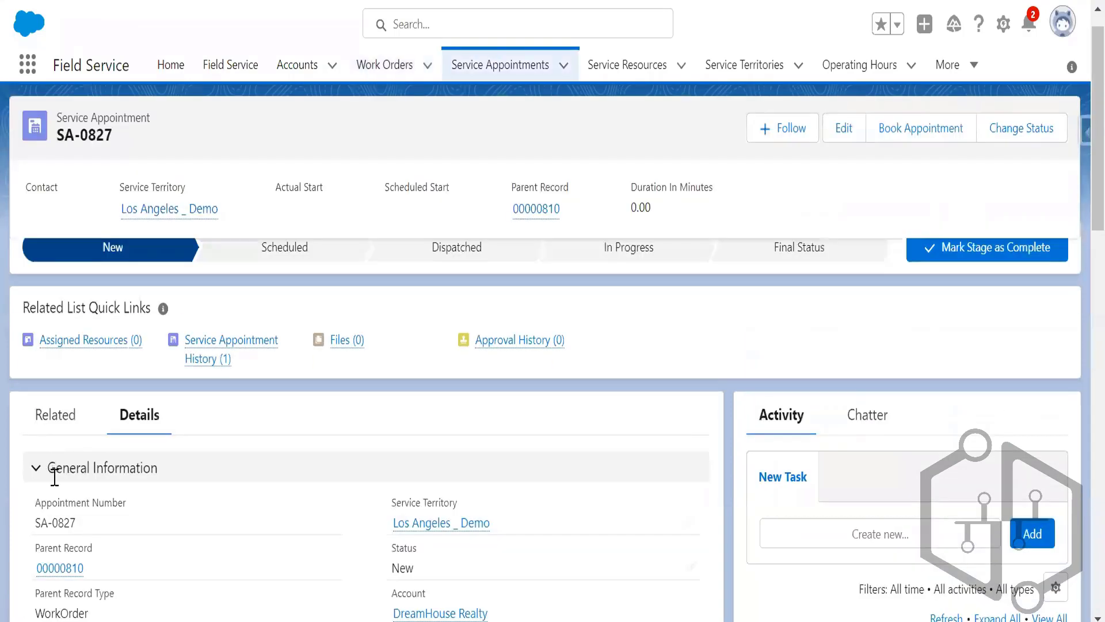
pyautogui.scroll(-8, 54, 476)
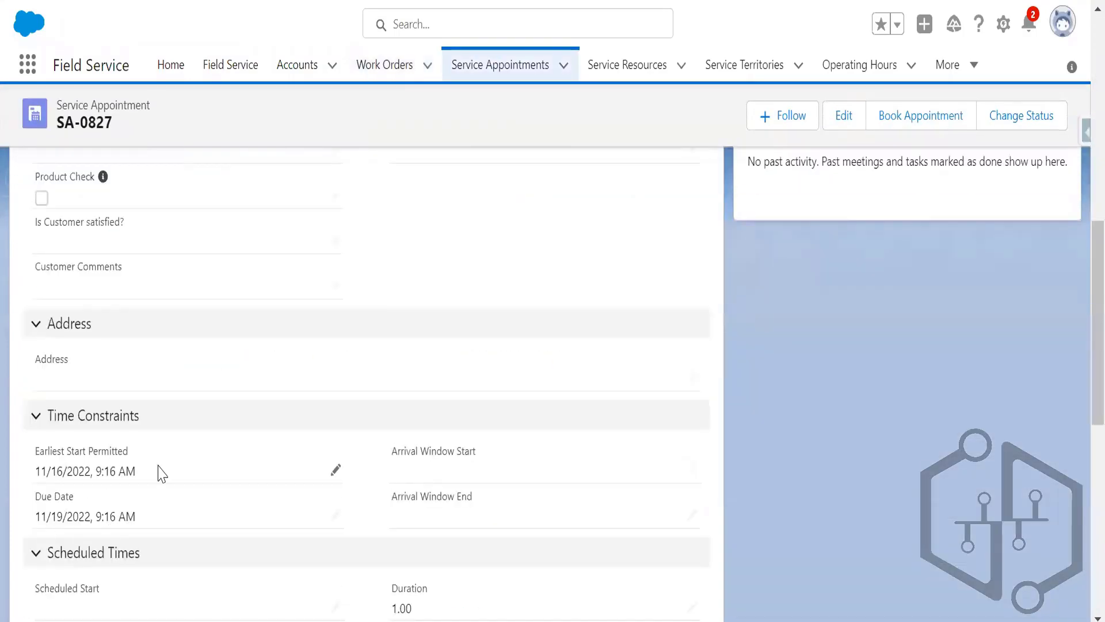
pyautogui.scroll(1, 224, 475)
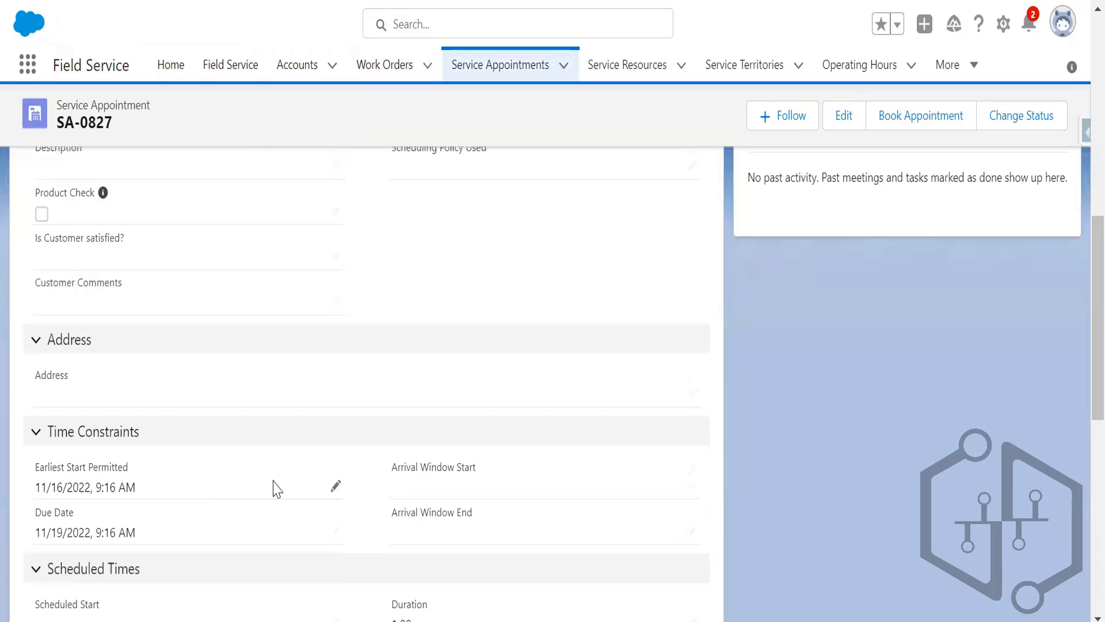
pyautogui.scroll(10, 277, 489)
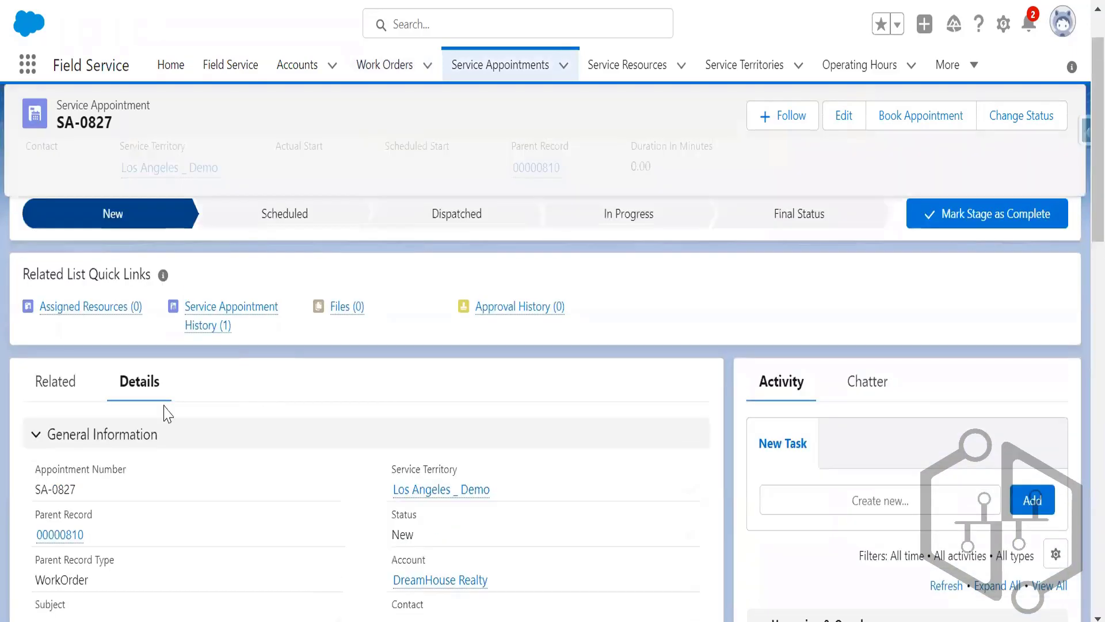
pyautogui.scroll(2, 397, 461)
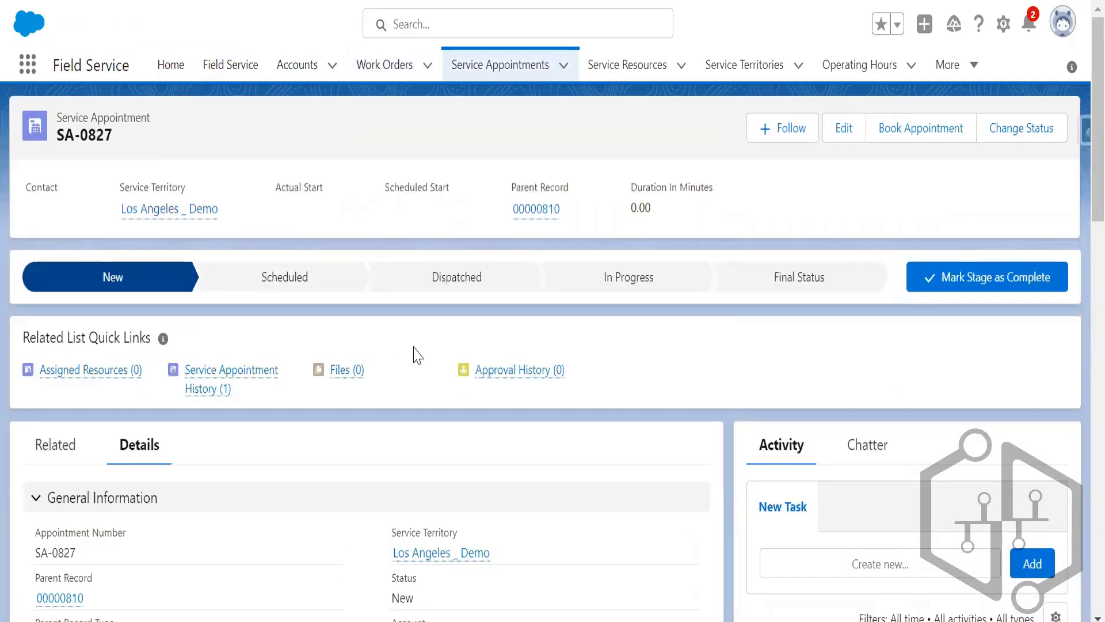
# - Return to the work order and start a new service appointment from its related records
pyautogui.click(404, 502)
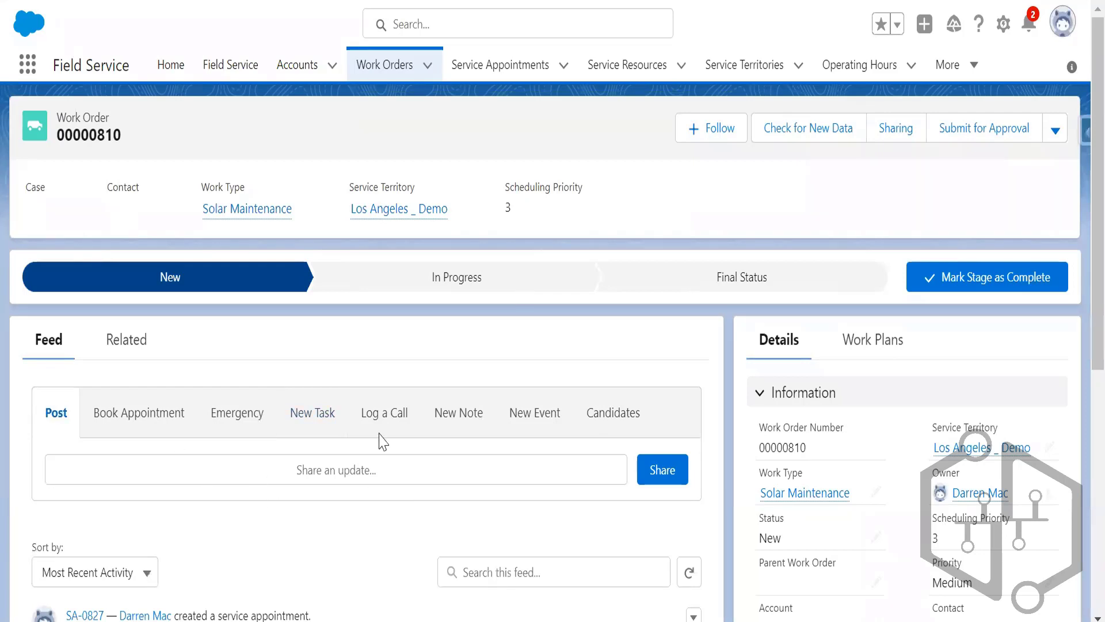
pyautogui.scroll(-5, 459, 461)
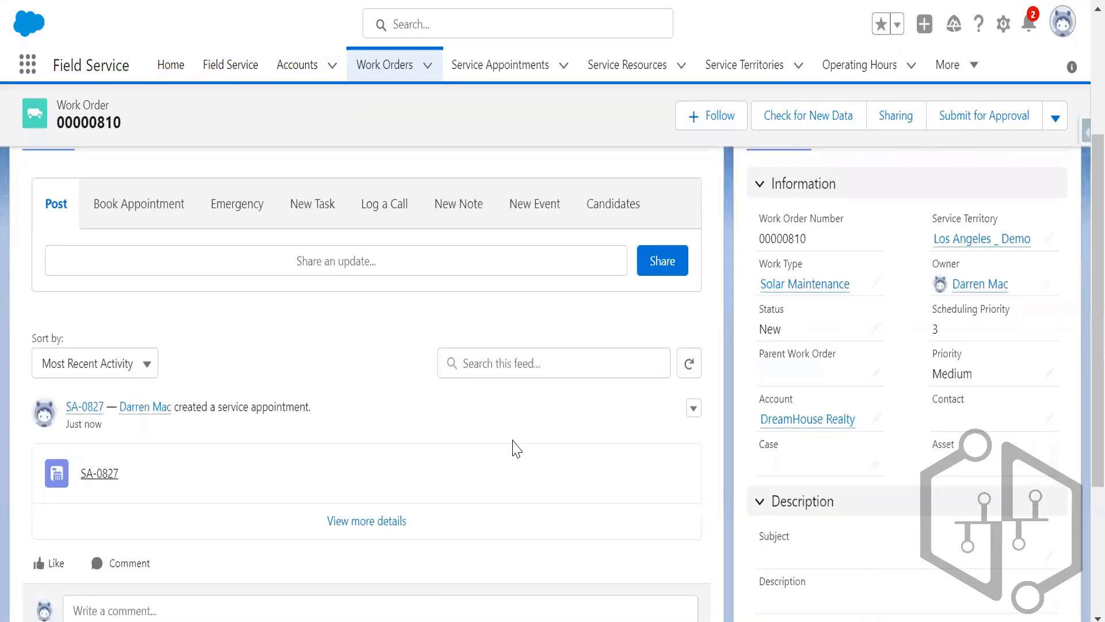
pyautogui.scroll(1, 345, 334)
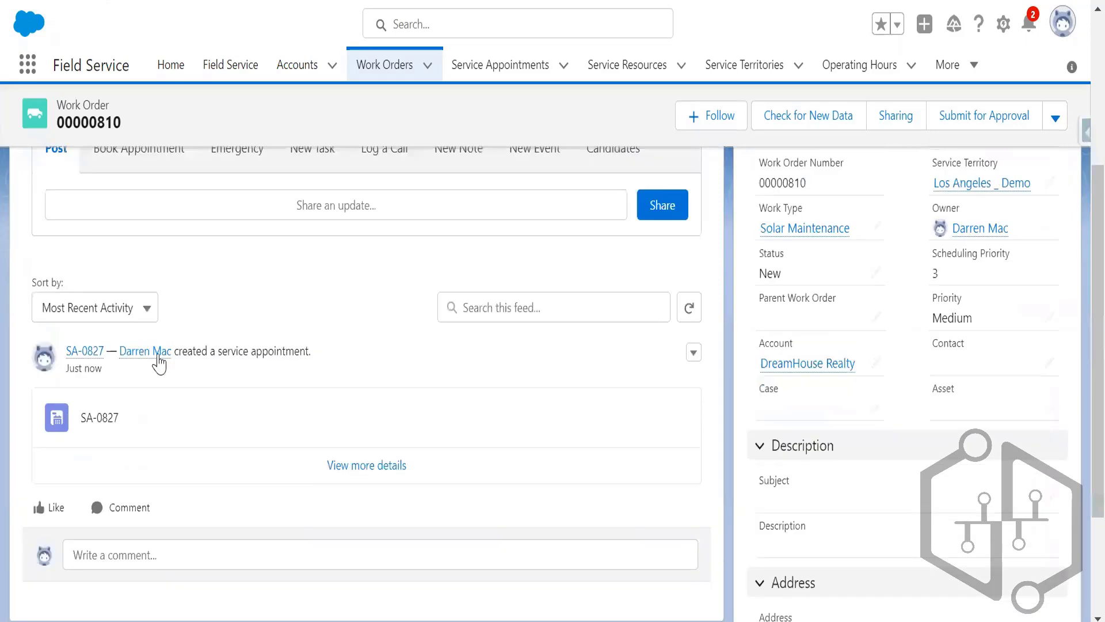
pyautogui.scroll(4, 262, 453)
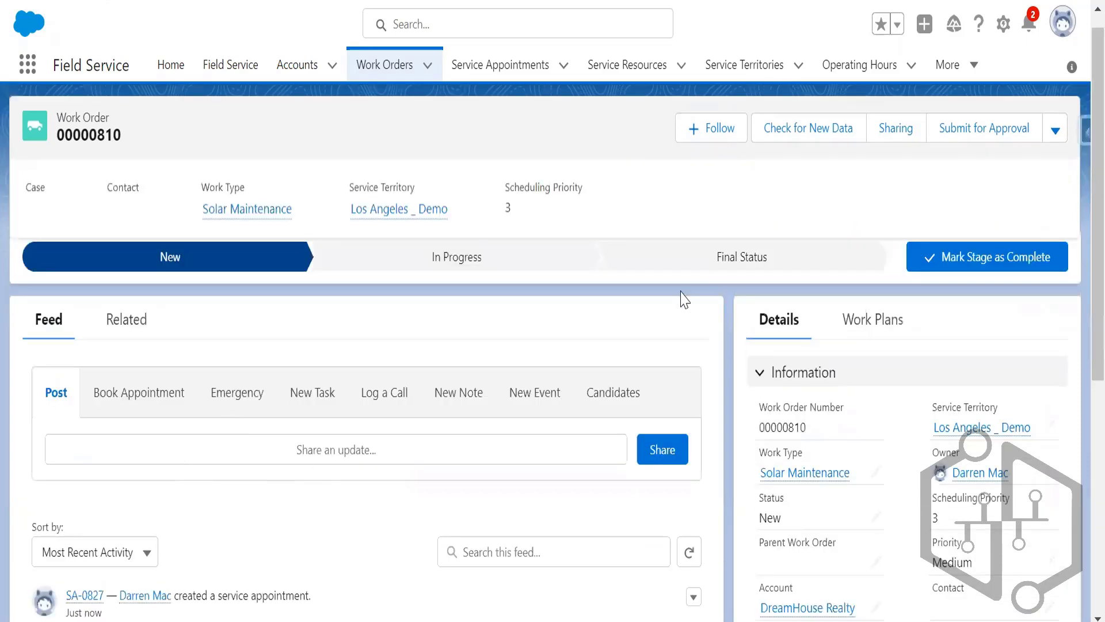
pyautogui.click(126, 319)
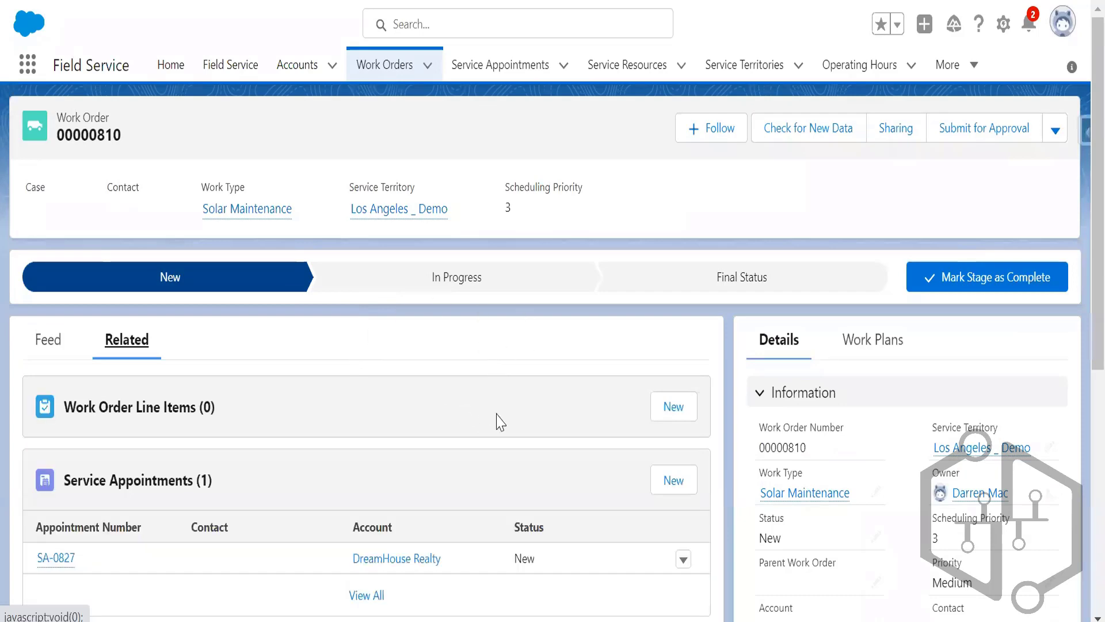
pyautogui.scroll(-4, 688, 252)
pyautogui.click(683, 271)
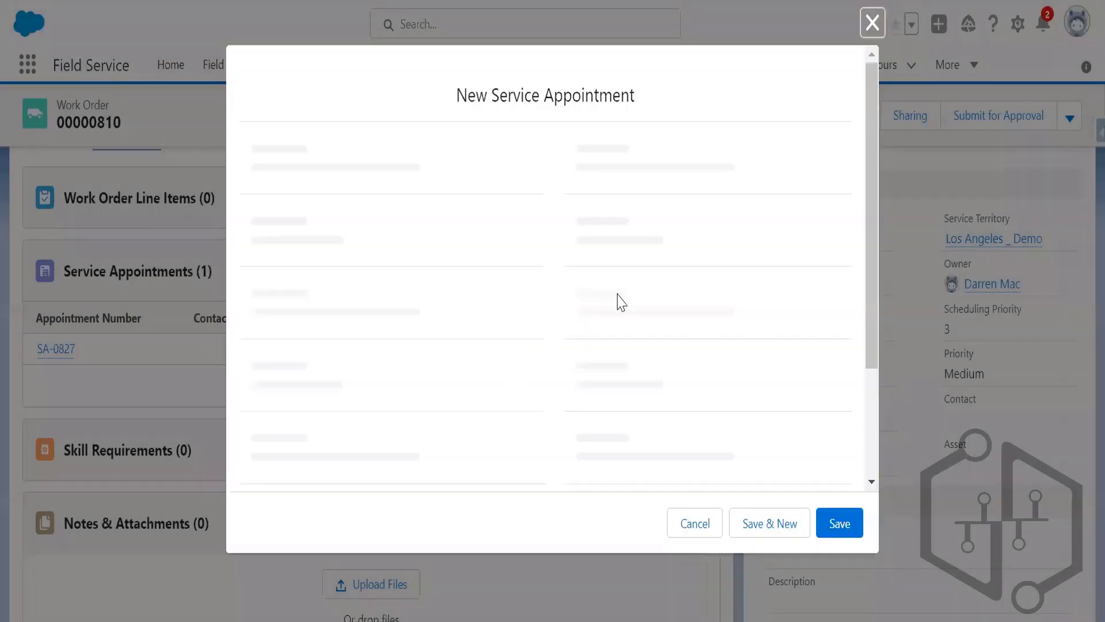
# - Set the appointment's earliest start permitted to 11/16/2022 and due date to 11/19/2022, save it and start another appointment
pyautogui.scroll(-15, 530, 370)
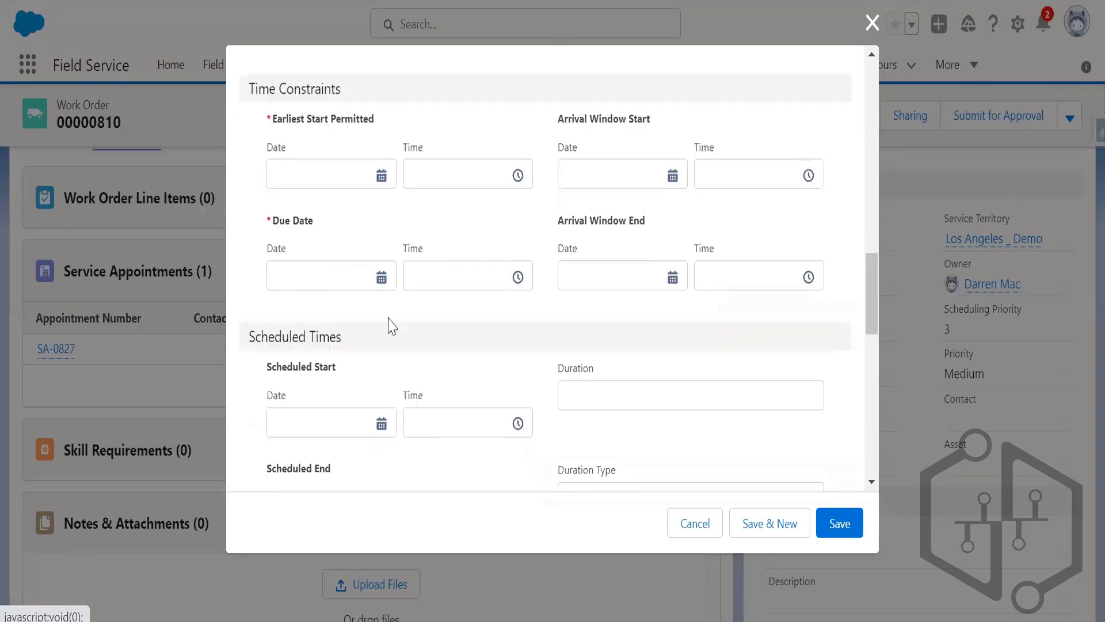
pyautogui.click(377, 276)
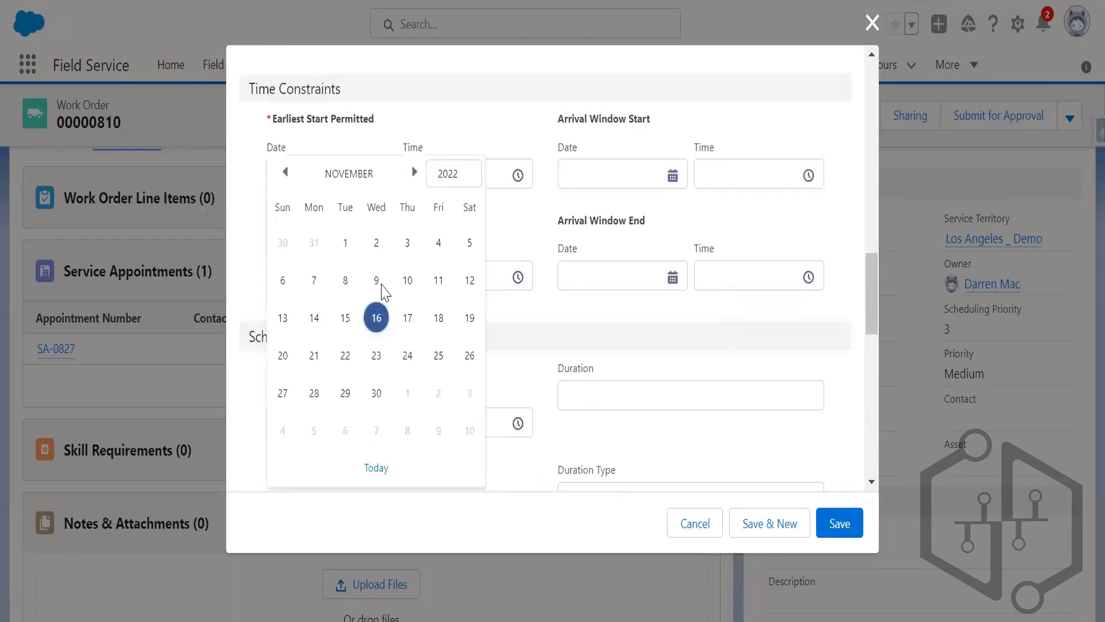
pyautogui.click(377, 318)
pyautogui.click(331, 275)
pyautogui.click(469, 318)
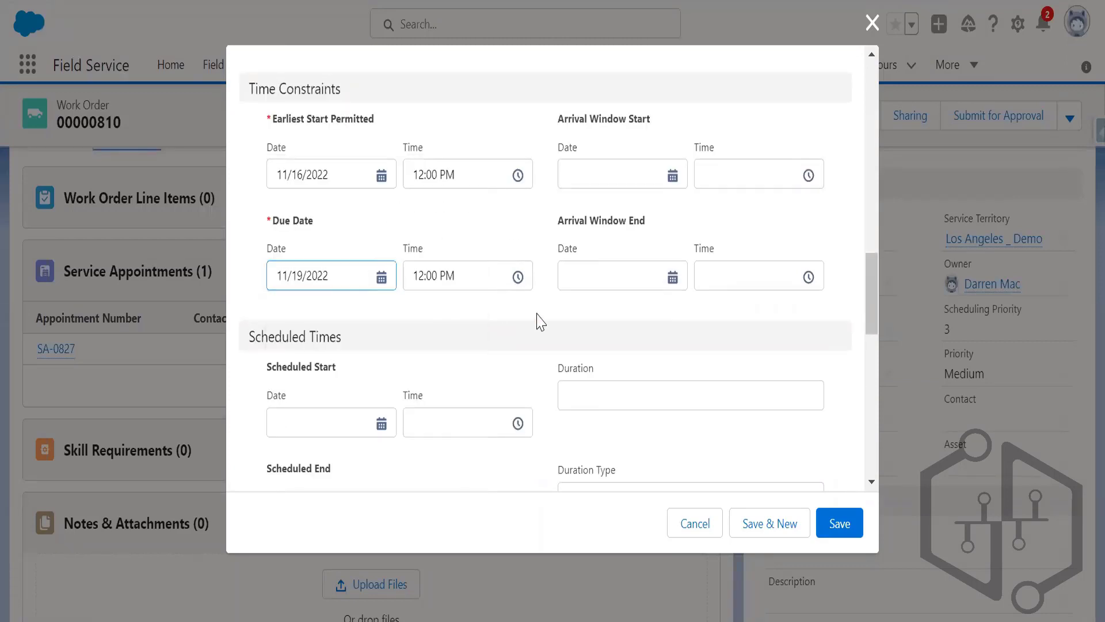
pyautogui.scroll(-6, 493, 395)
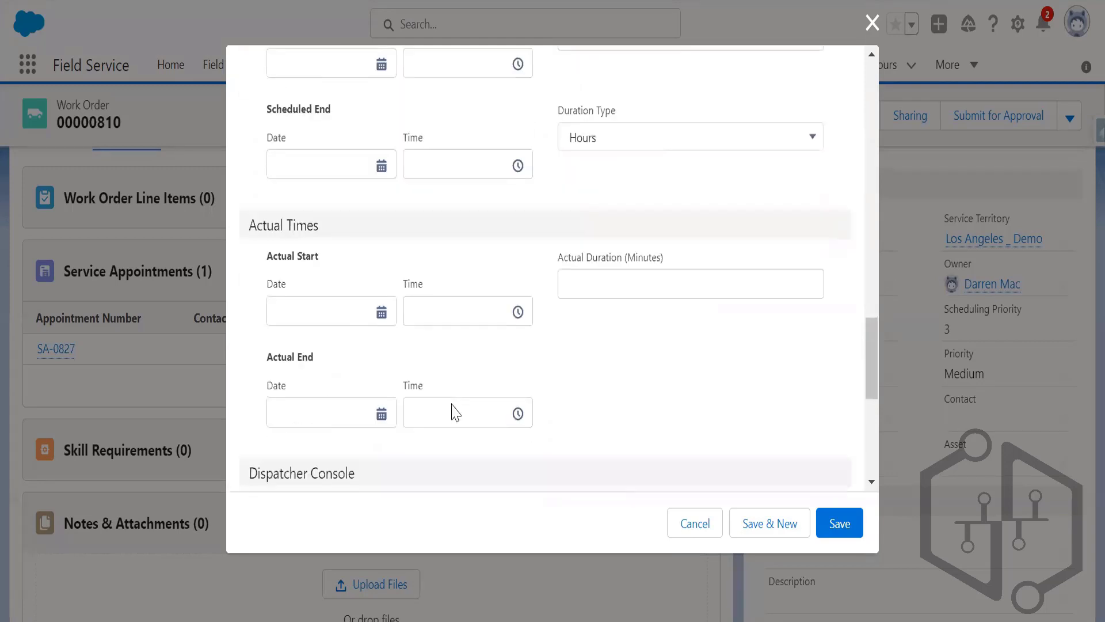
pyautogui.scroll(-5, 455, 412)
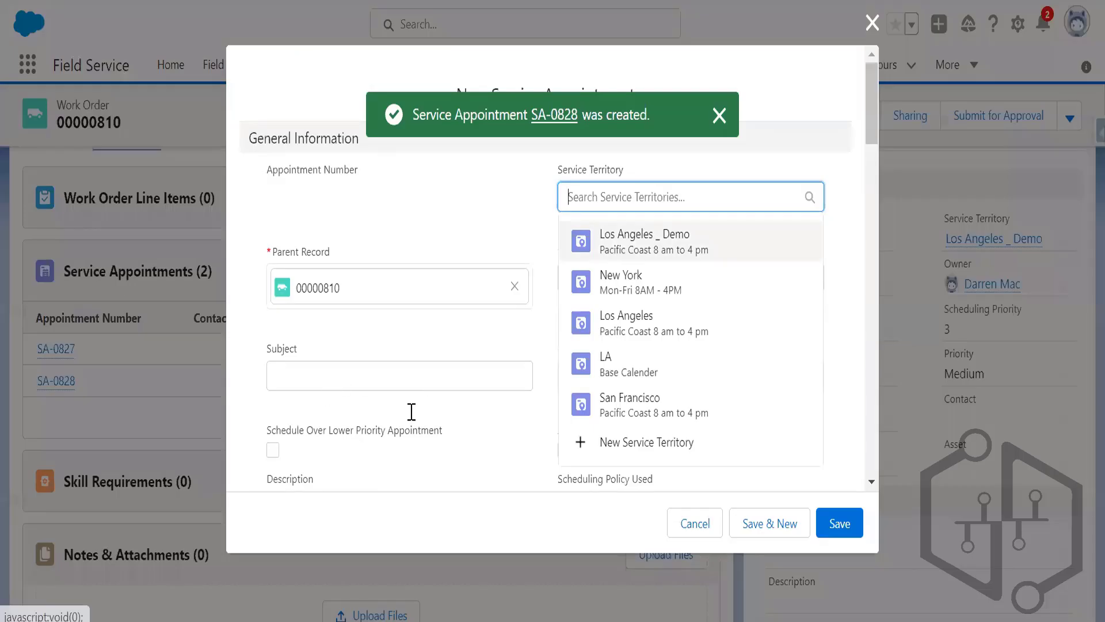
# - Set the next appointment's service territory to Los Angeles _ Demo, earliest start permitted to 11/16/2022 and due date to 11/19/2022
pyautogui.press('Return')
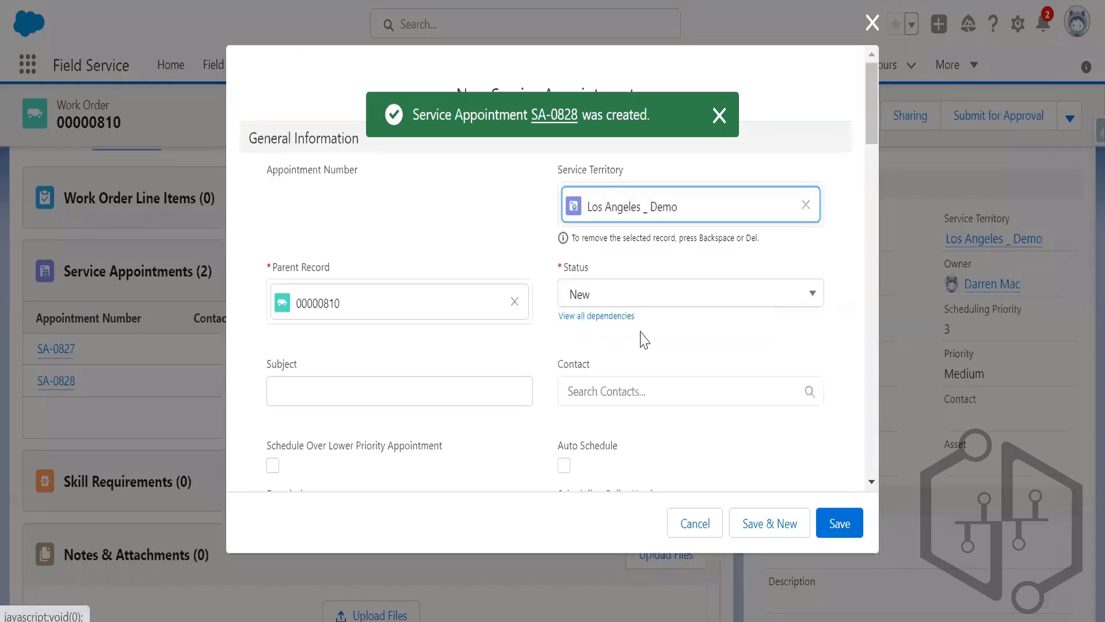
pyautogui.scroll(-5, 567, 348)
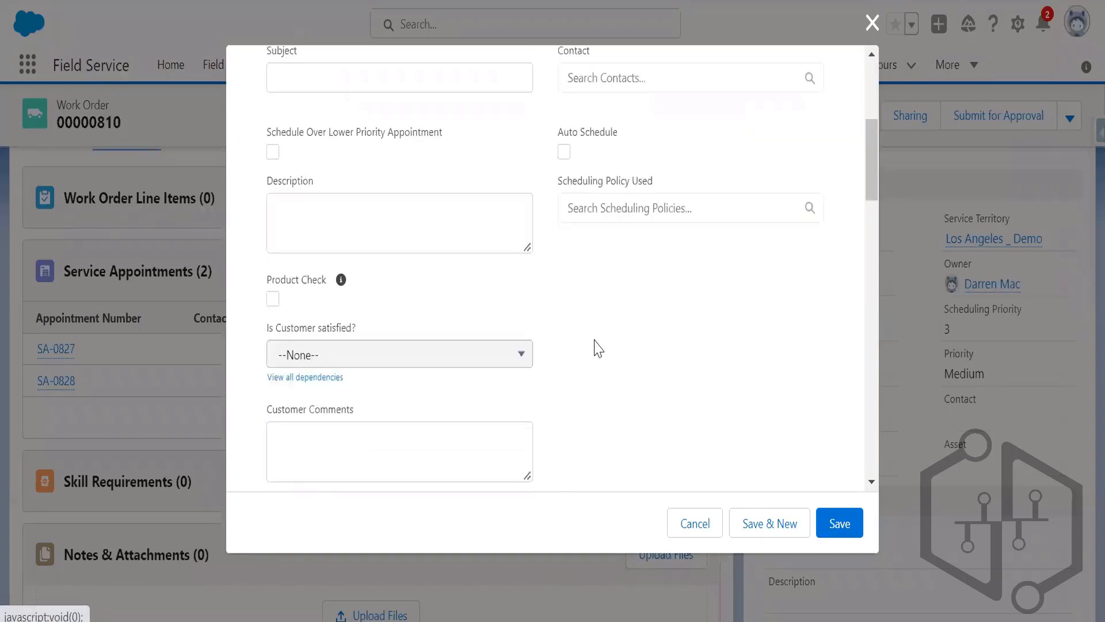
pyautogui.scroll(-8, 494, 413)
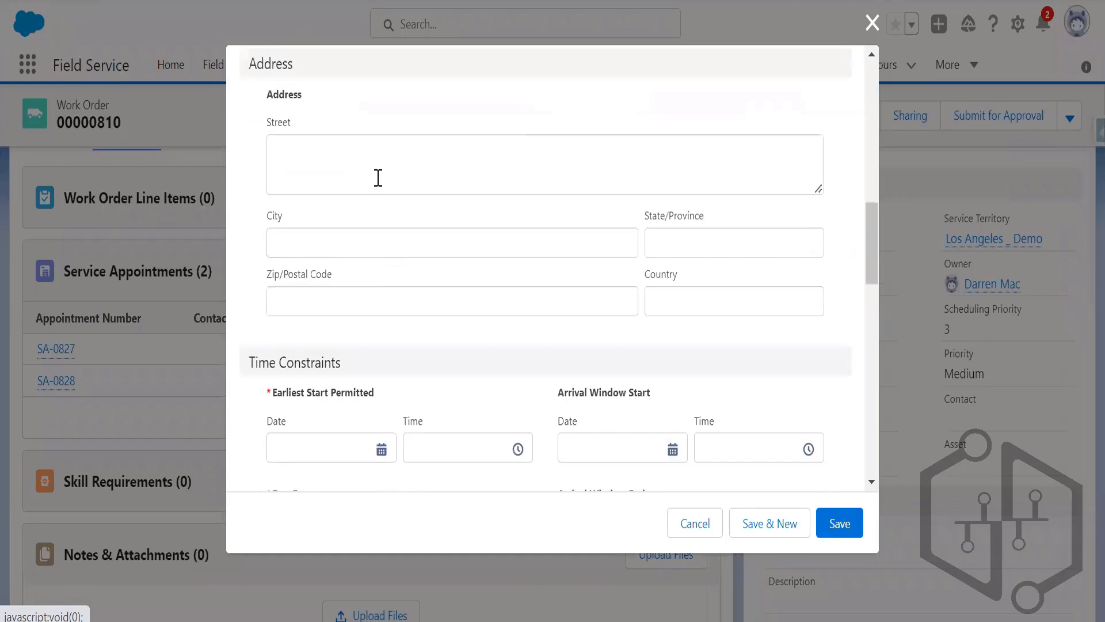
pyautogui.scroll(-5, 378, 178)
pyautogui.click(380, 183)
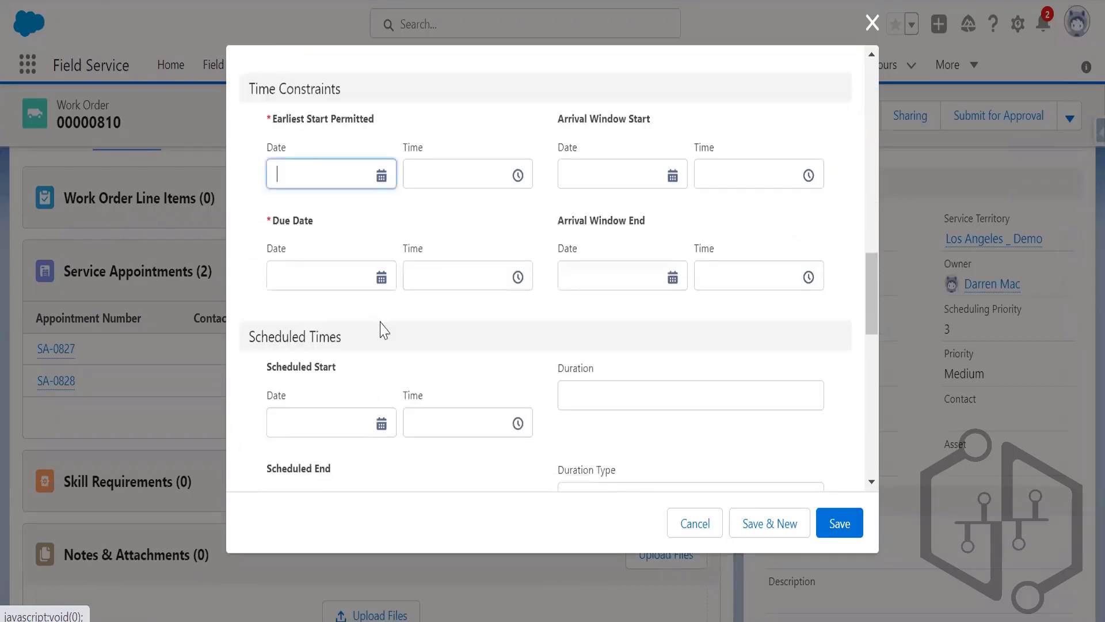
pyautogui.click(375, 313)
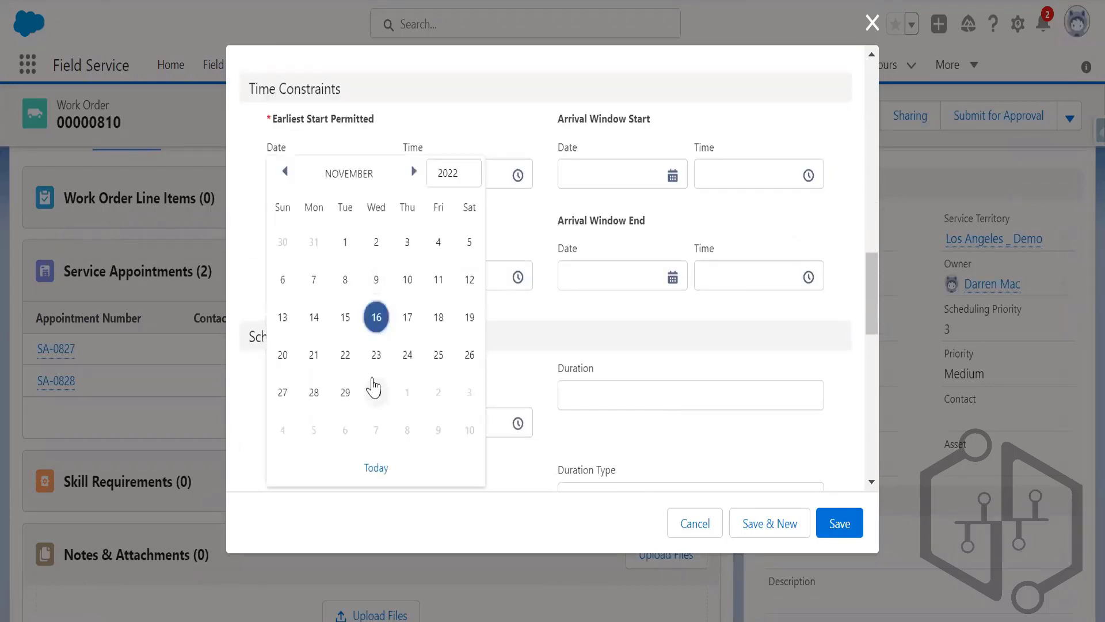
pyautogui.click(470, 317)
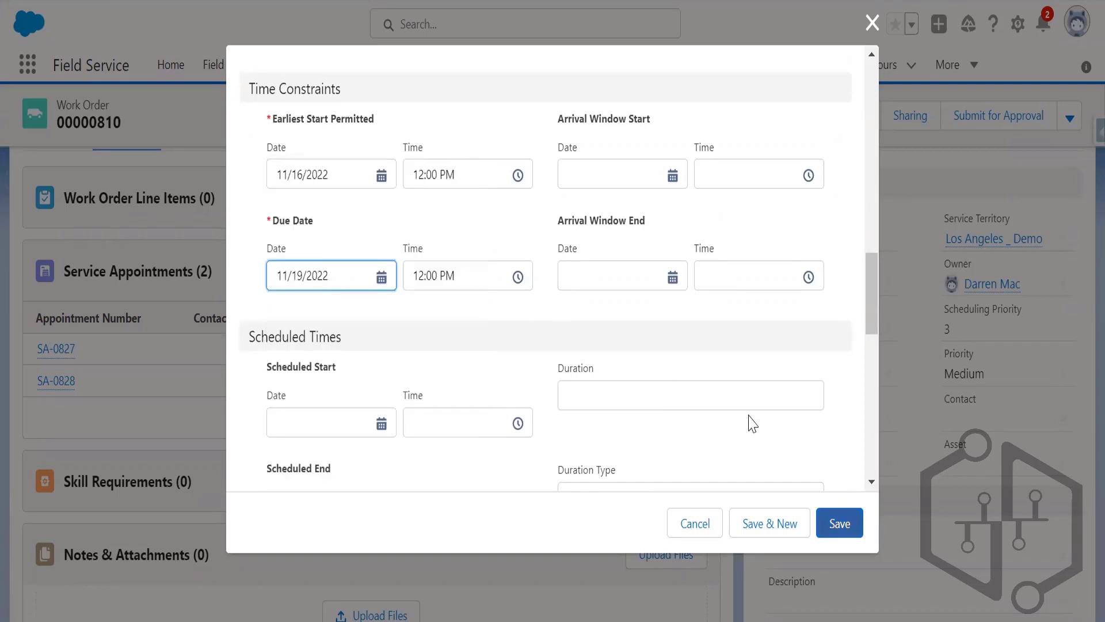
# - Set the new appointment's scheduling policy used to Customer First and save the appointment
pyautogui.scroll(9, 747, 421)
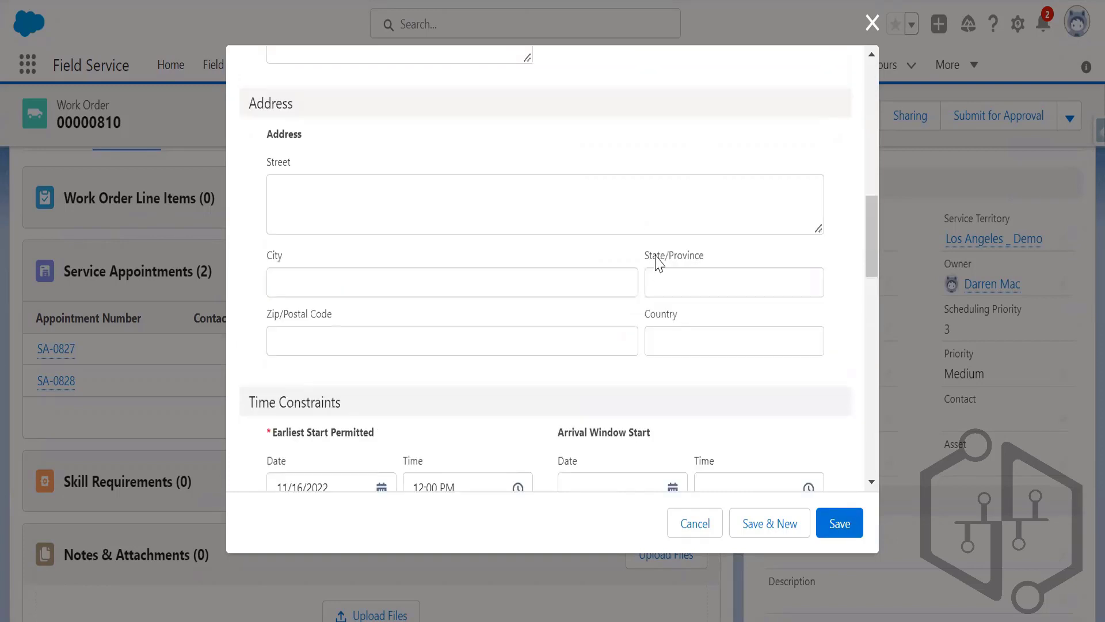
pyautogui.scroll(3, 632, 213)
pyautogui.click(633, 213)
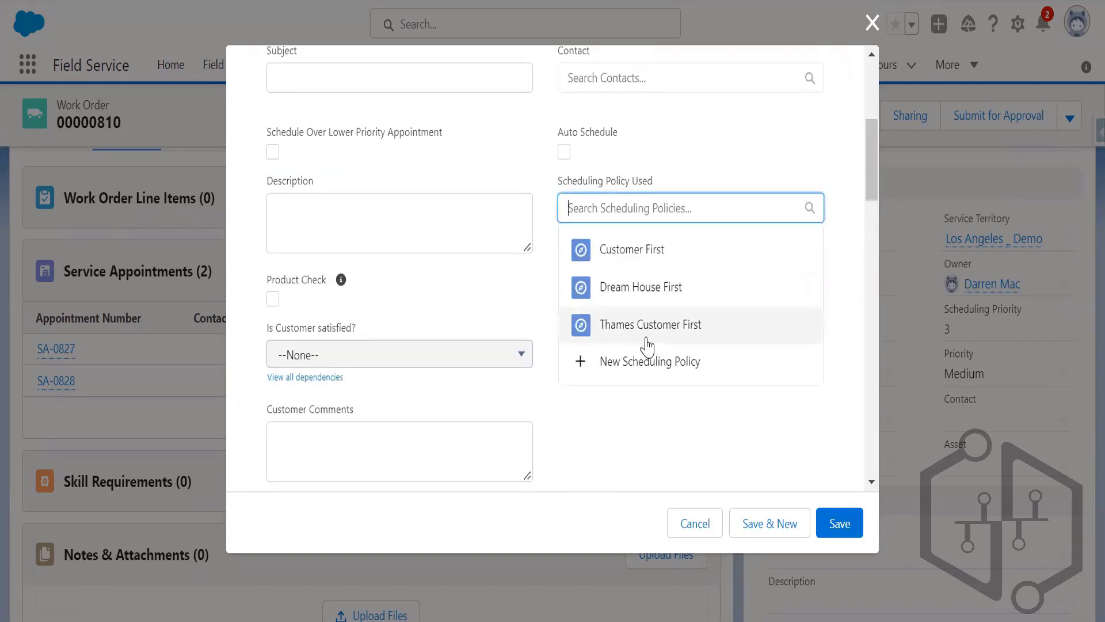
pyautogui.click(637, 295)
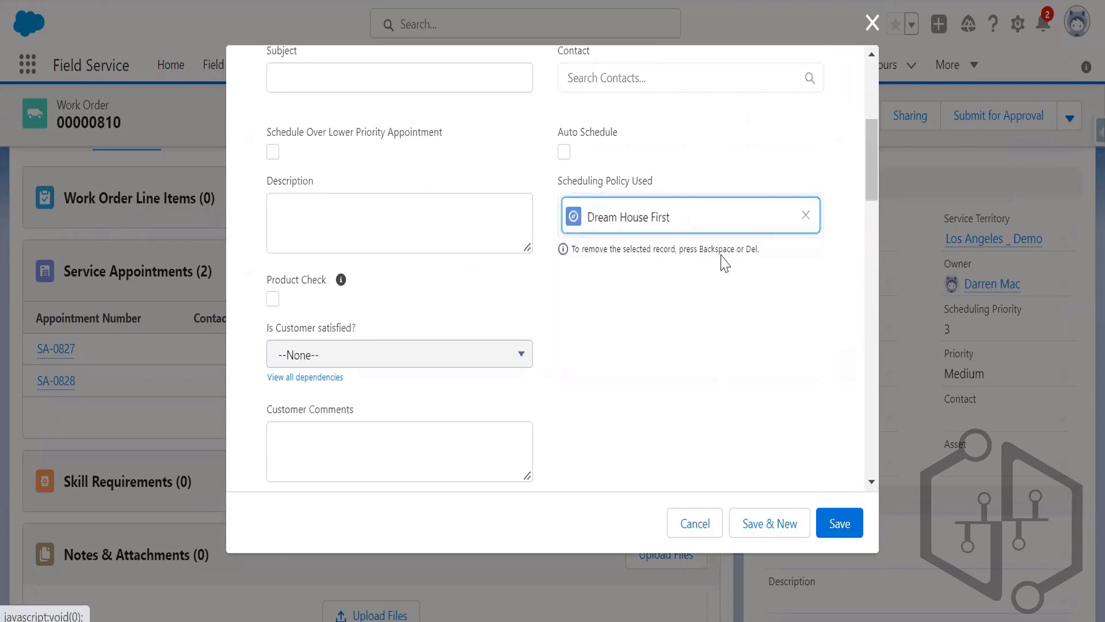
pyautogui.click(806, 215)
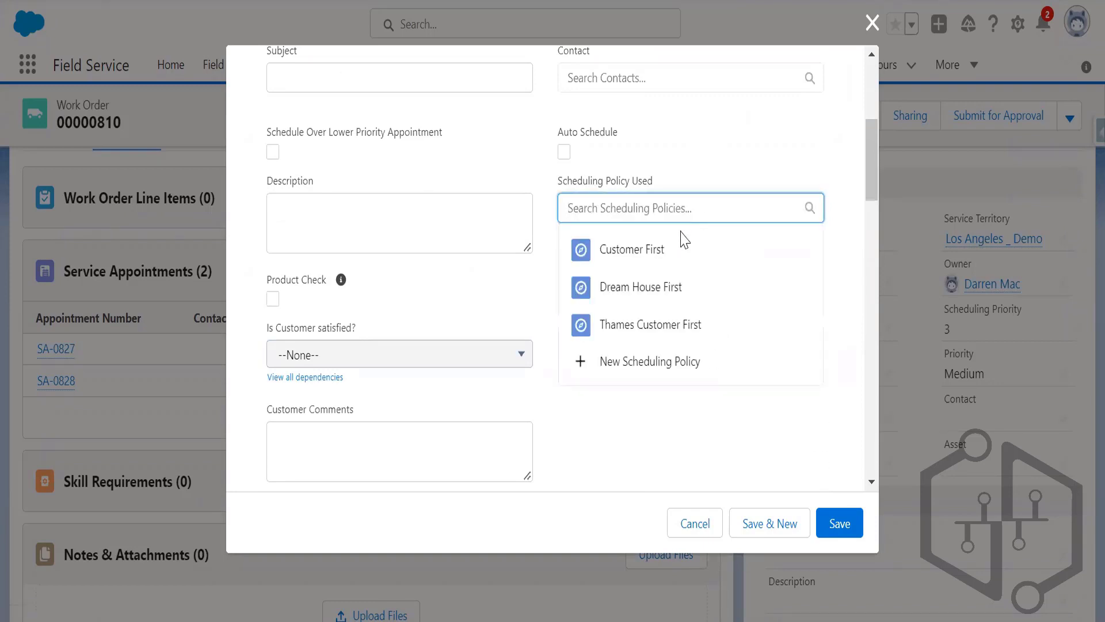
pyautogui.click(633, 247)
pyautogui.click(833, 525)
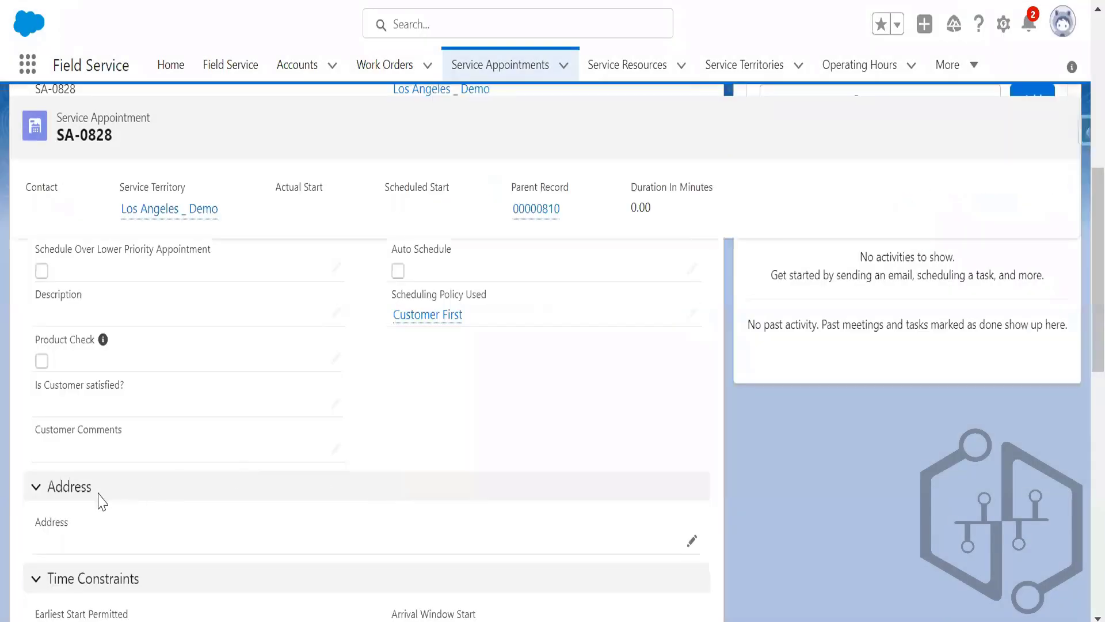
# - Return to the work order, set its original service appointment's scheduling policy used to Customer First and save the change
pyautogui.scroll(-3, 86, 489)
pyautogui.scroll(4, 173, 392)
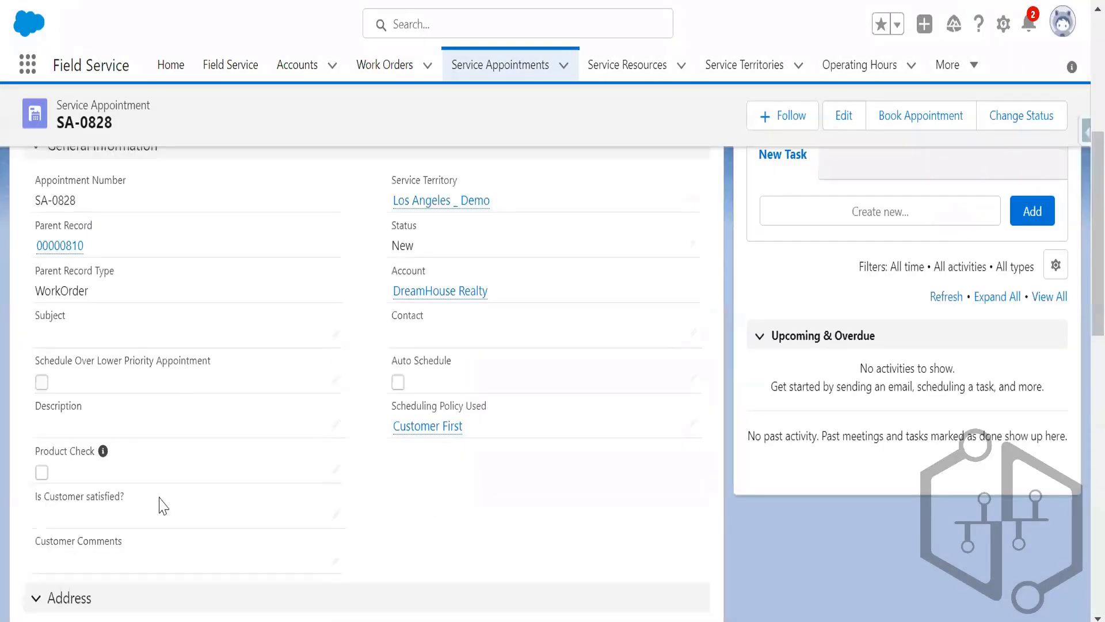
pyautogui.scroll(5, 212, 504)
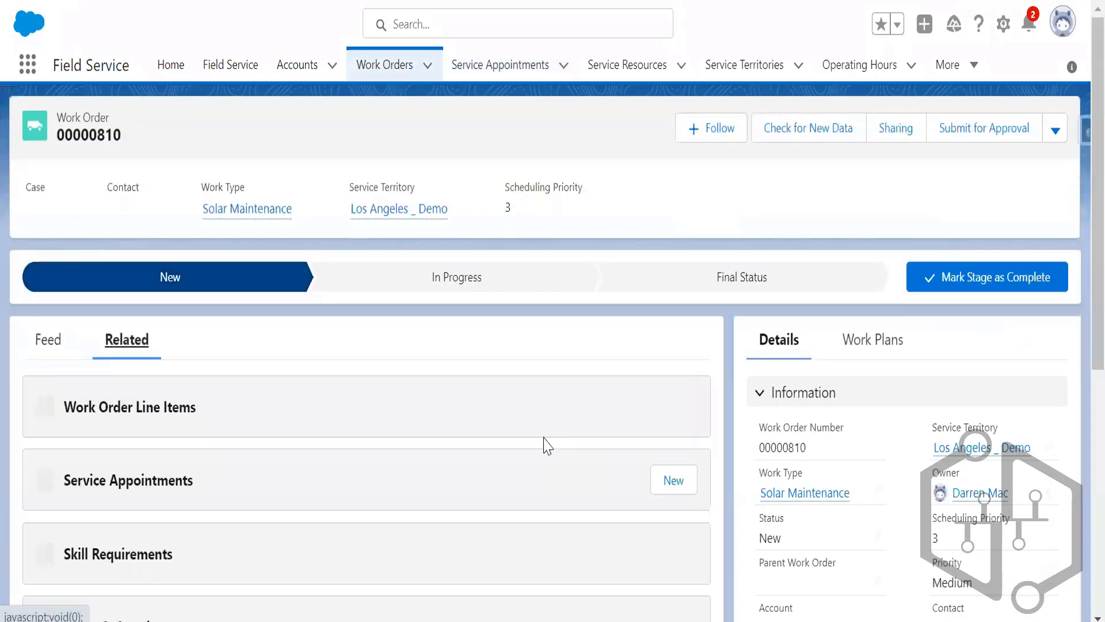
pyautogui.scroll(-2, 693, 471)
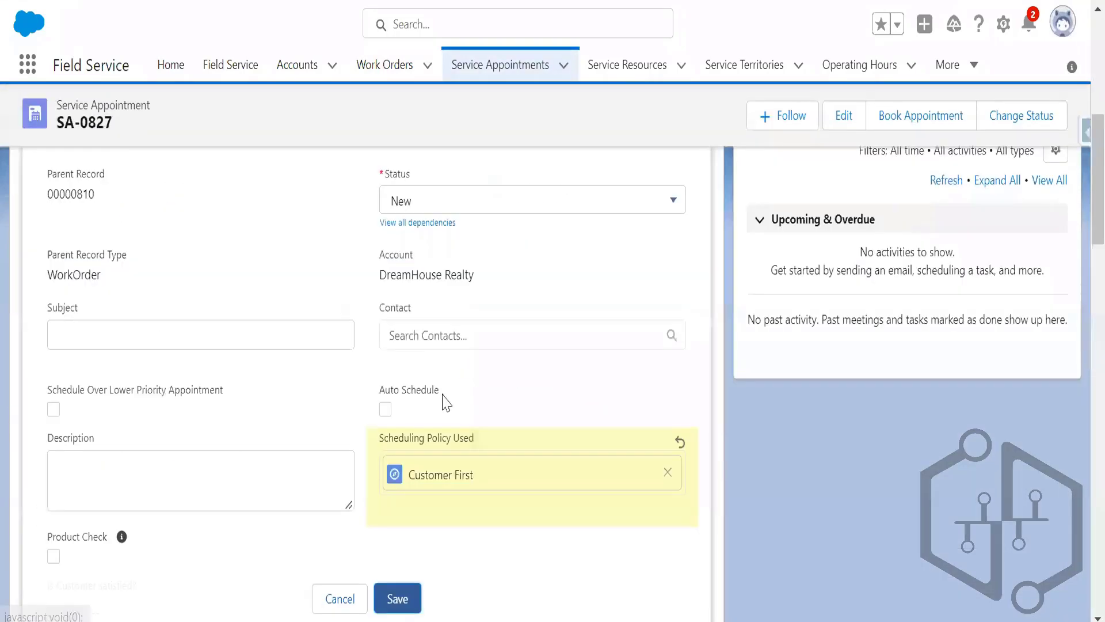
pyautogui.click(397, 599)
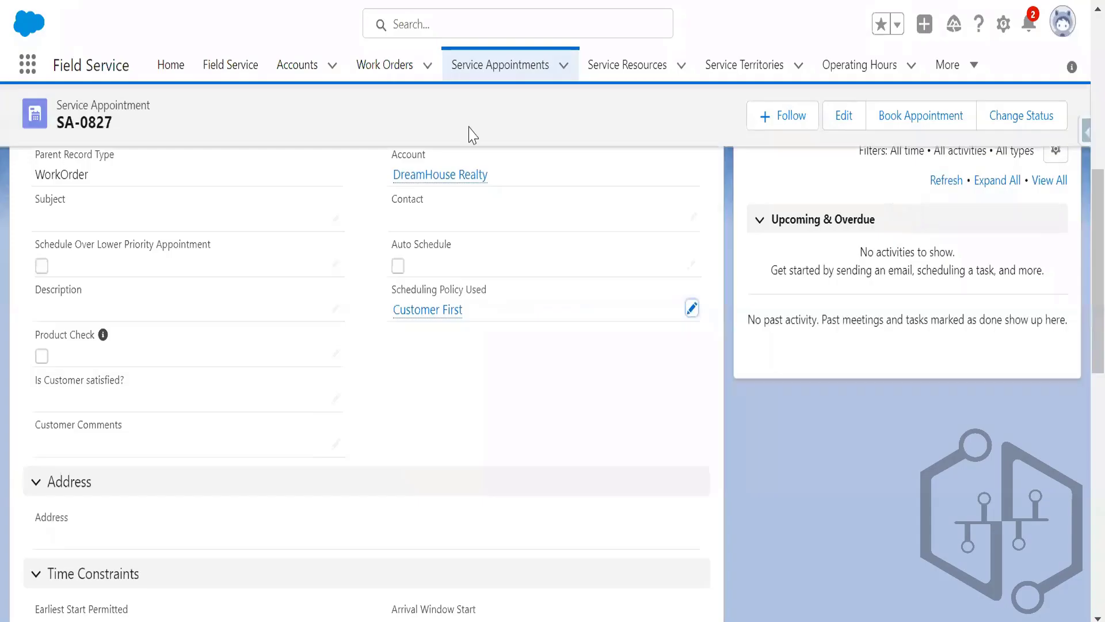
pyautogui.scroll(3, 530, 260)
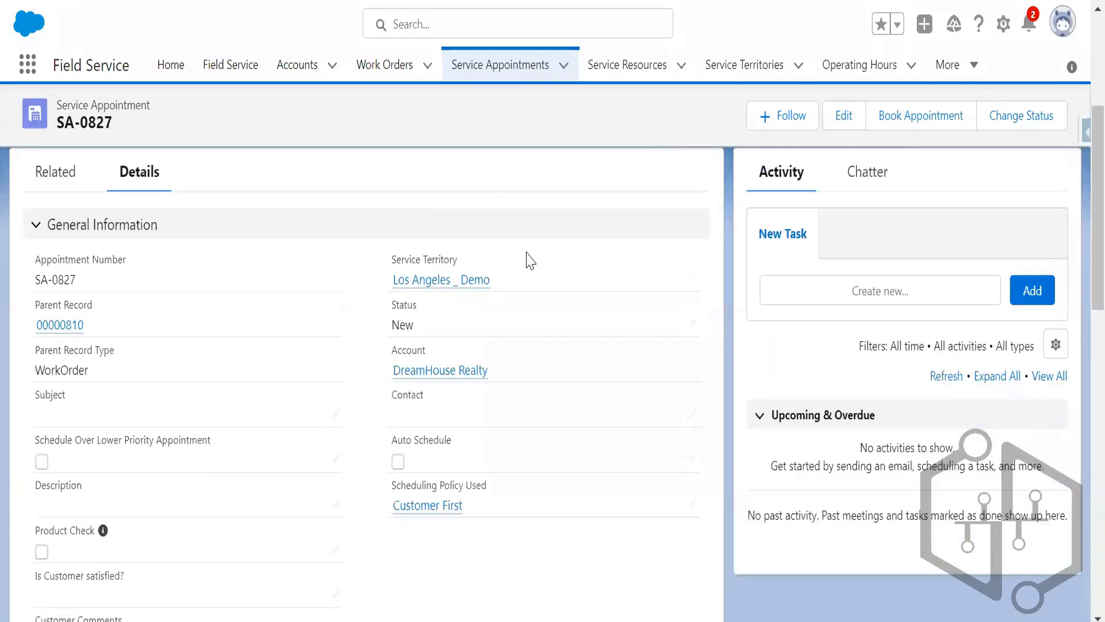
# - Open the Field Service dispatch console and examine its list of rules-violating service appointments
pyautogui.scroll(5, 431, 384)
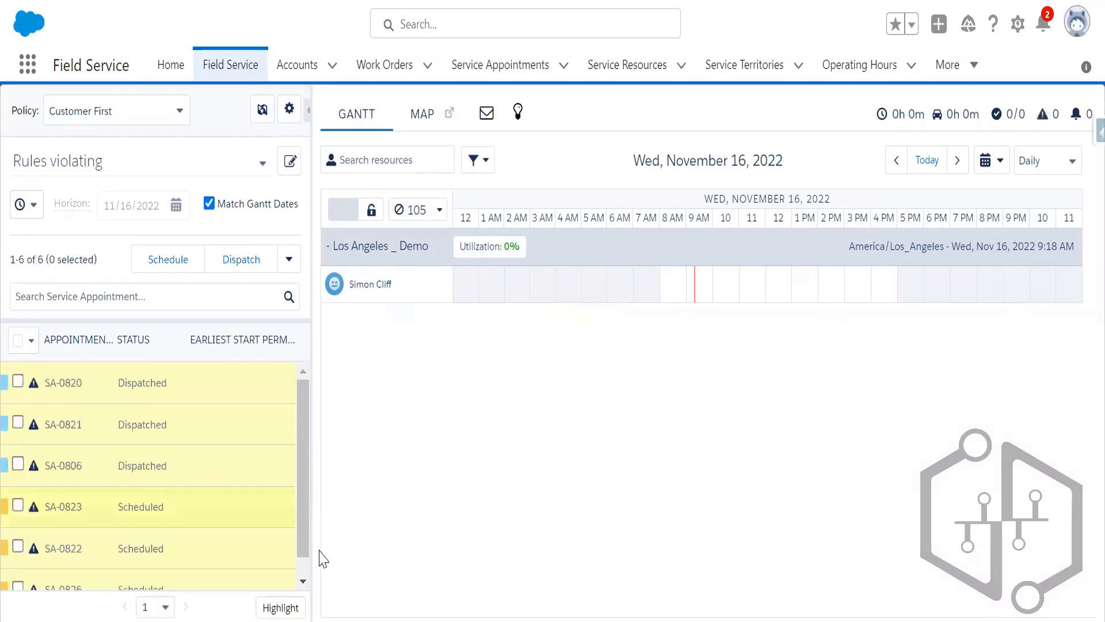
pyautogui.scroll(-1, 279, 541)
pyautogui.scroll(1, 279, 541)
pyautogui.scroll(-1, 250, 403)
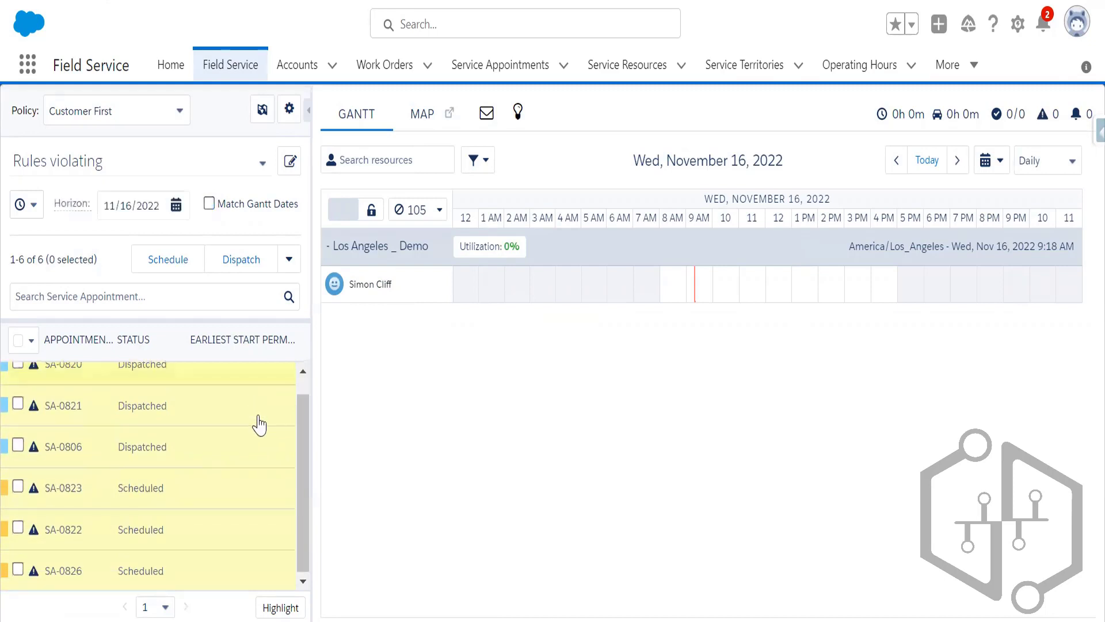
# - Try unlinking the appointment list from the Gantt dates and check which service territories are included
pyautogui.click(209, 204)
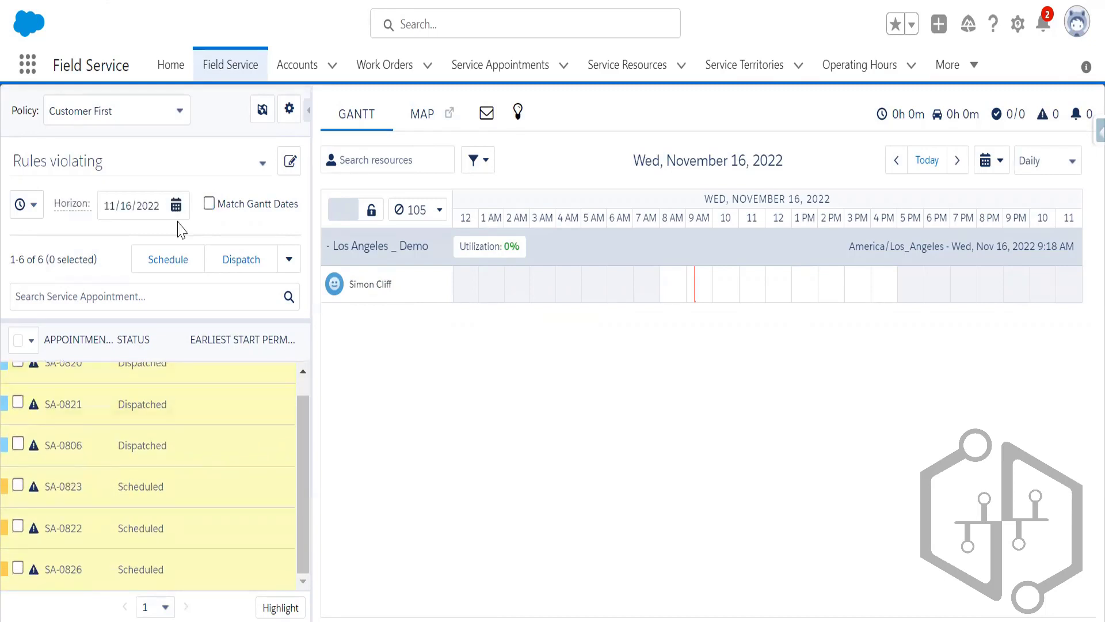
pyautogui.click(176, 205)
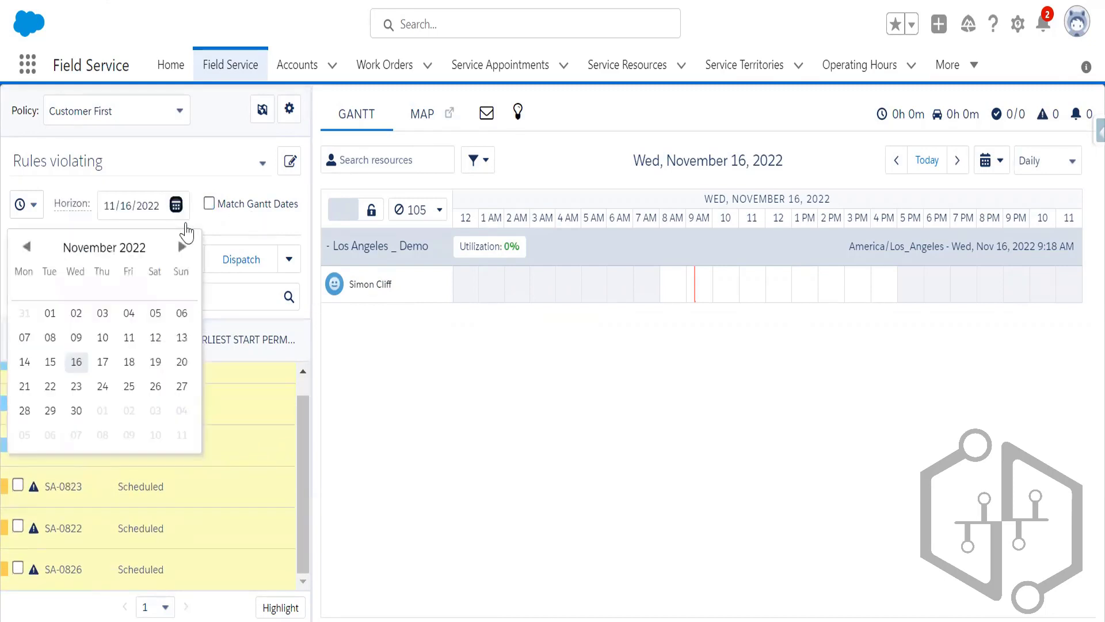
pyautogui.click(230, 161)
pyautogui.click(148, 305)
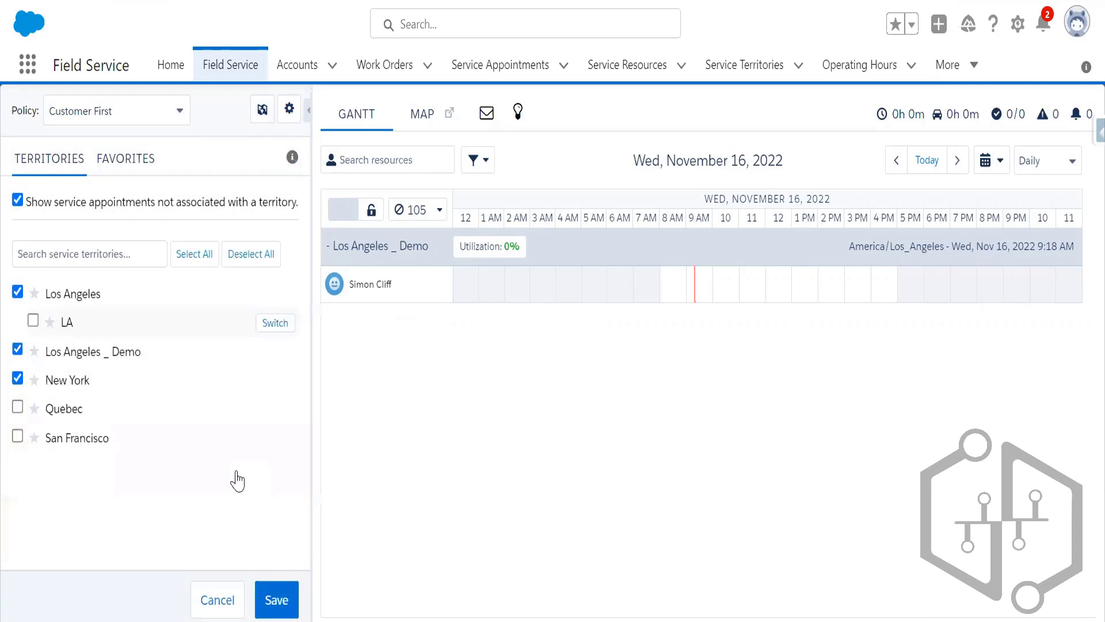
pyautogui.click(277, 599)
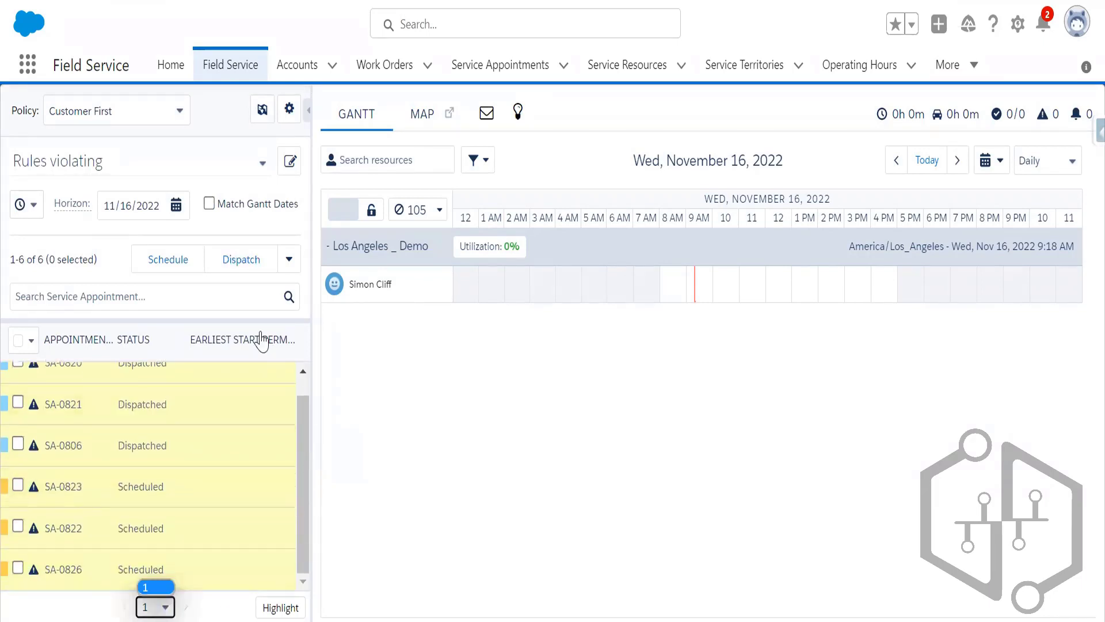
# - Examine the appointment list along with its scheduling policy, date filter fields and dispatch console settings
pyautogui.scroll(1, 305, 420)
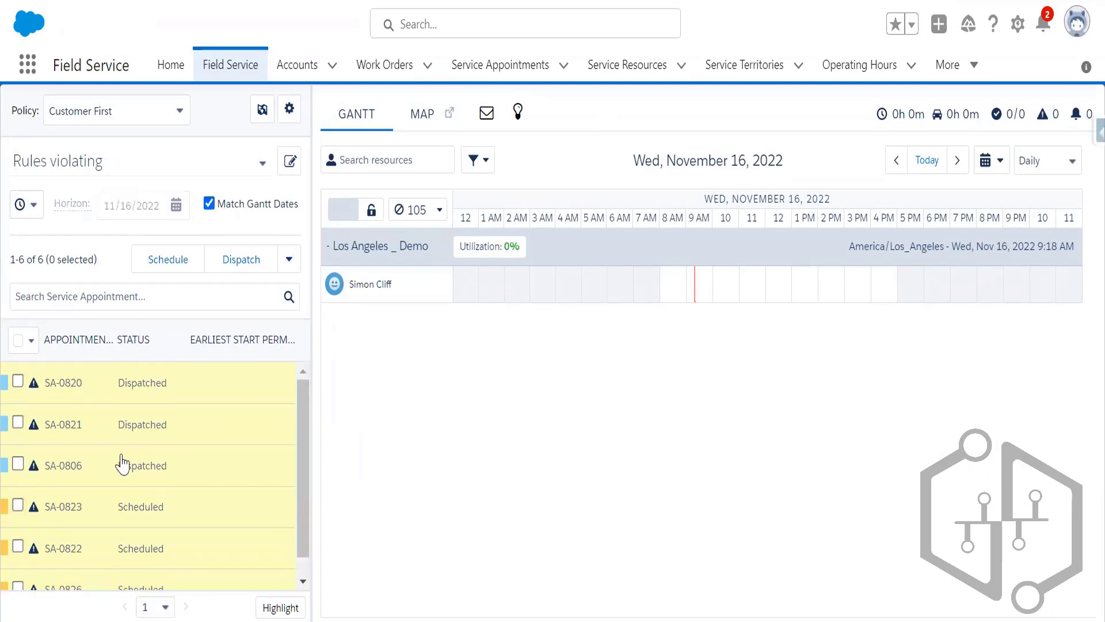
pyautogui.scroll(-1, 267, 368)
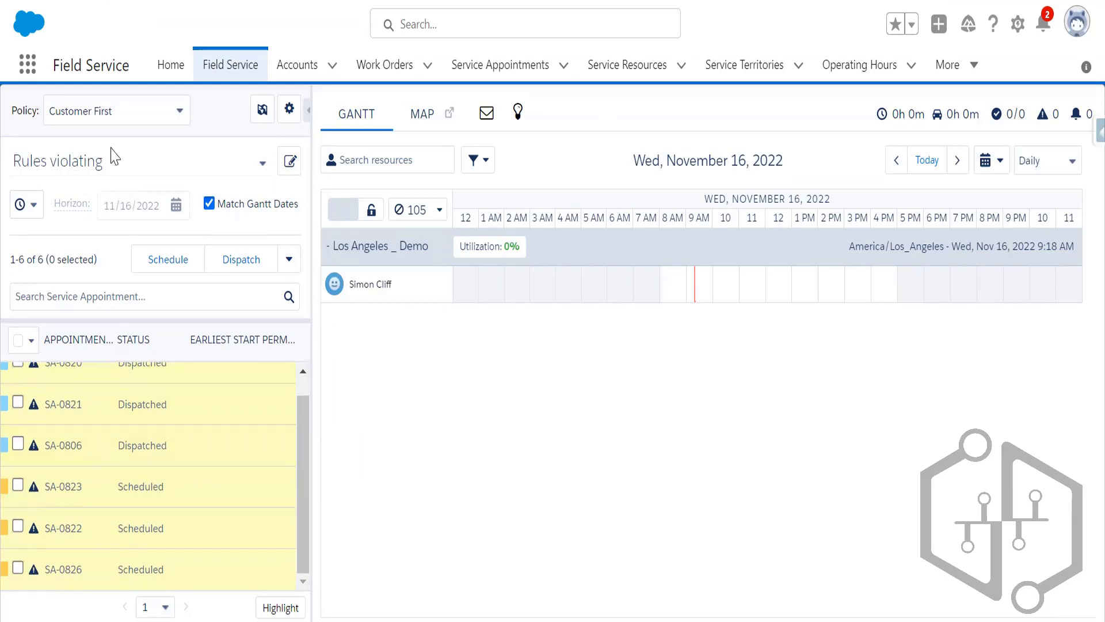
pyautogui.click(152, 120)
pyautogui.click(138, 134)
pyautogui.click(21, 205)
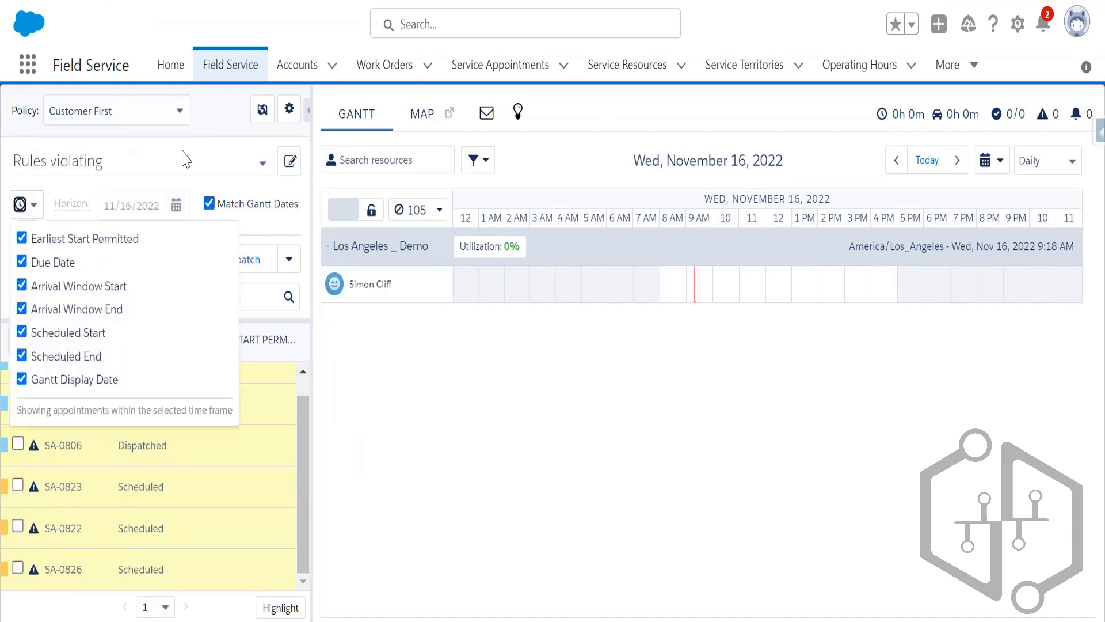
pyautogui.click(186, 159)
pyautogui.click(289, 121)
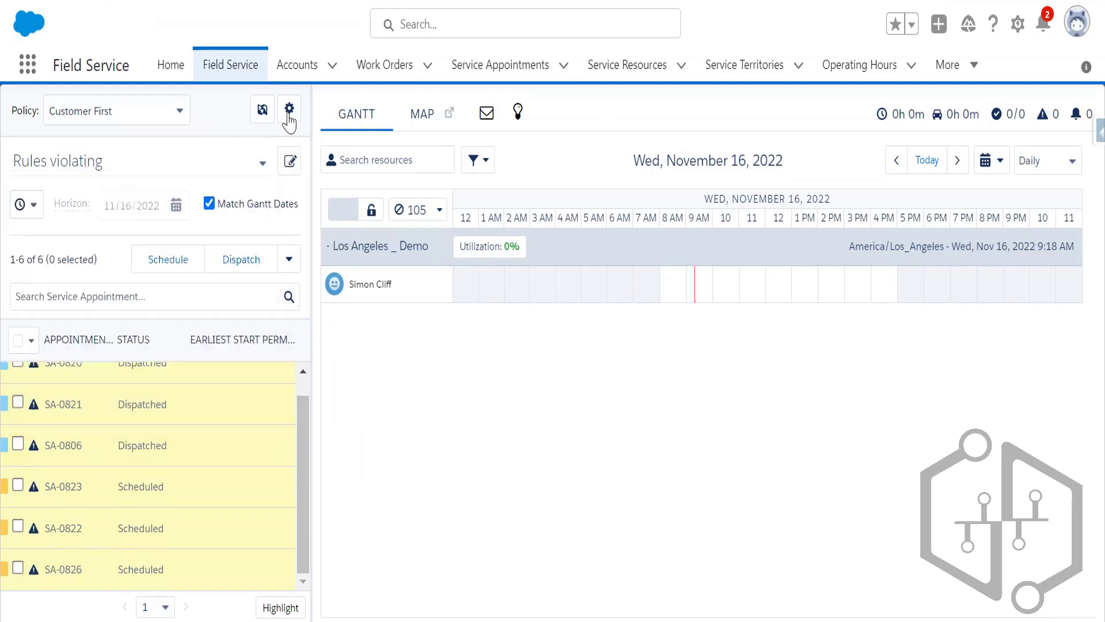
pyautogui.click(289, 110)
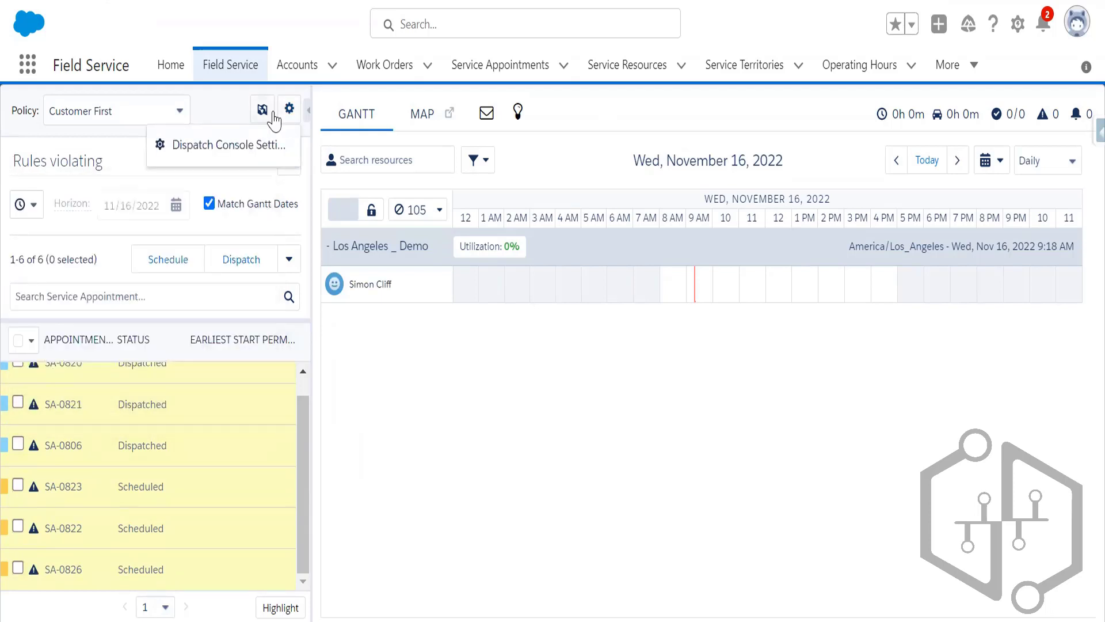
pyautogui.click(266, 111)
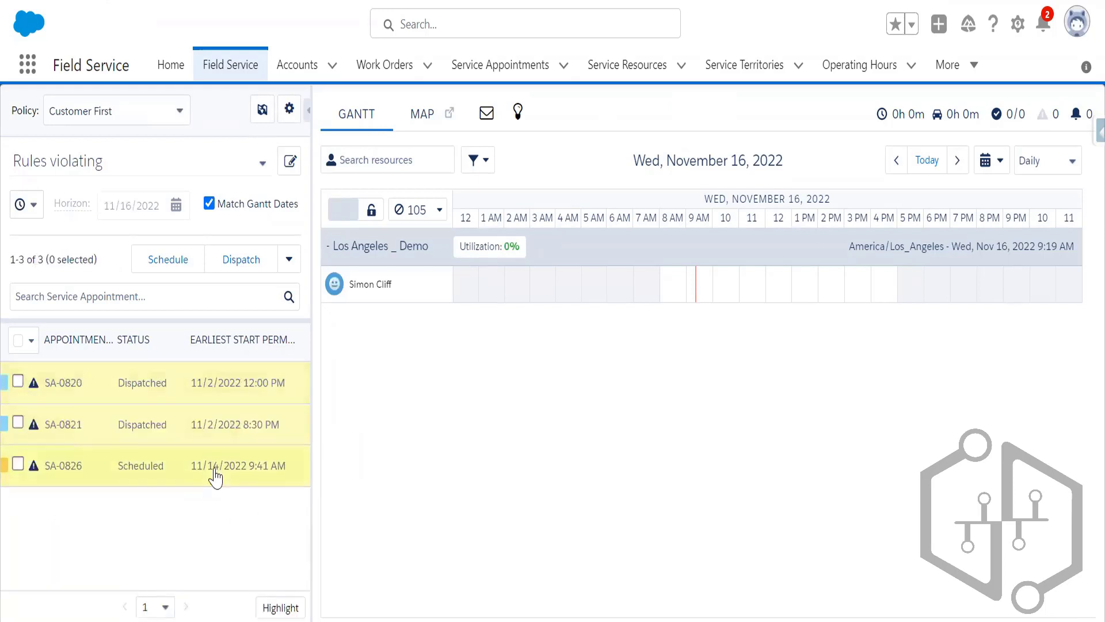
# - Look for the new service appointments in the rules-violating list, checking the Gantt calendar and the list's sorting
pyautogui.scroll(-1, 217, 476)
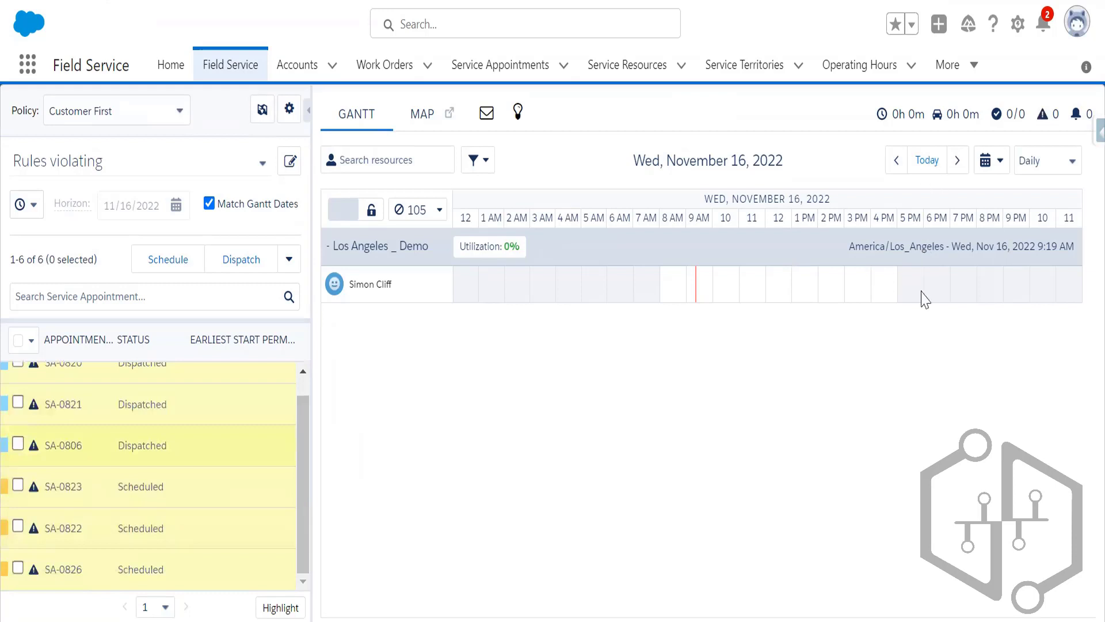
pyautogui.click(996, 168)
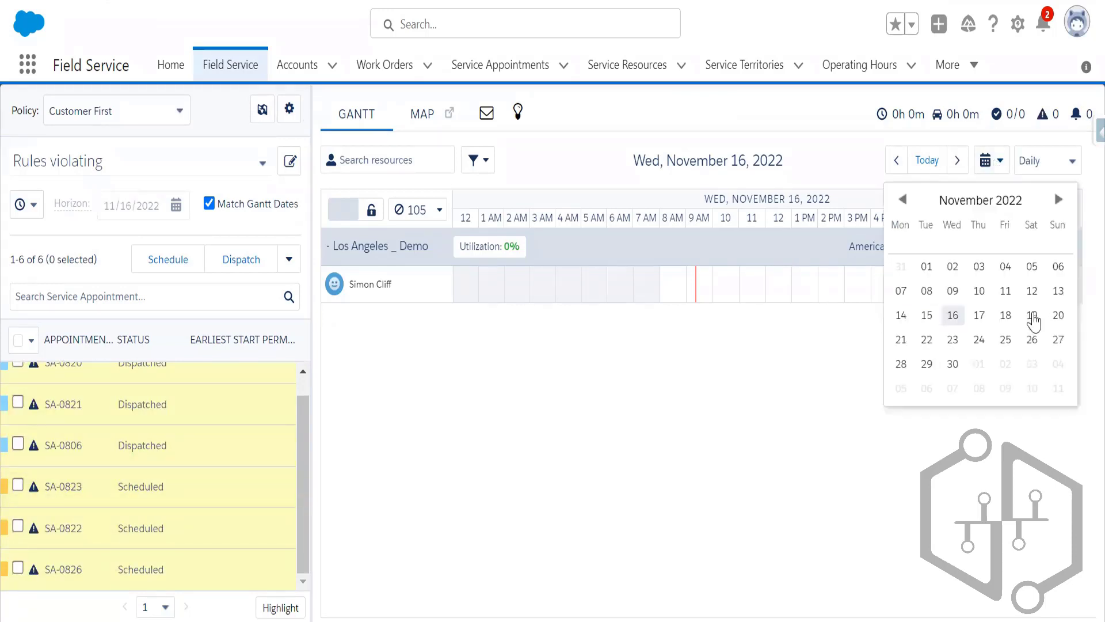
pyautogui.click(350, 353)
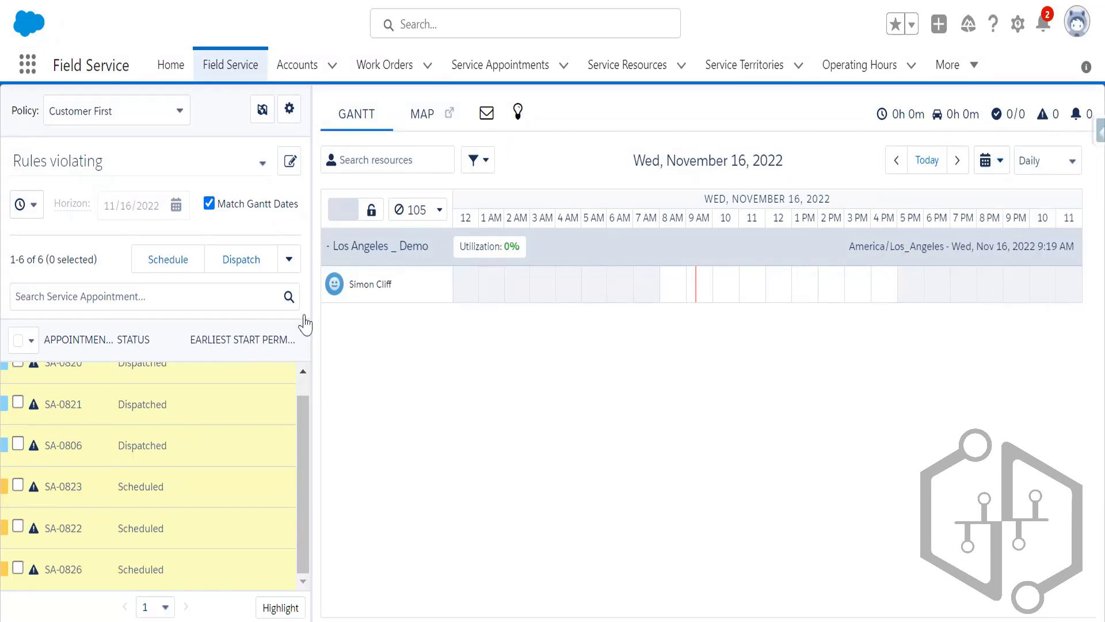
pyautogui.scroll(1, 173, 567)
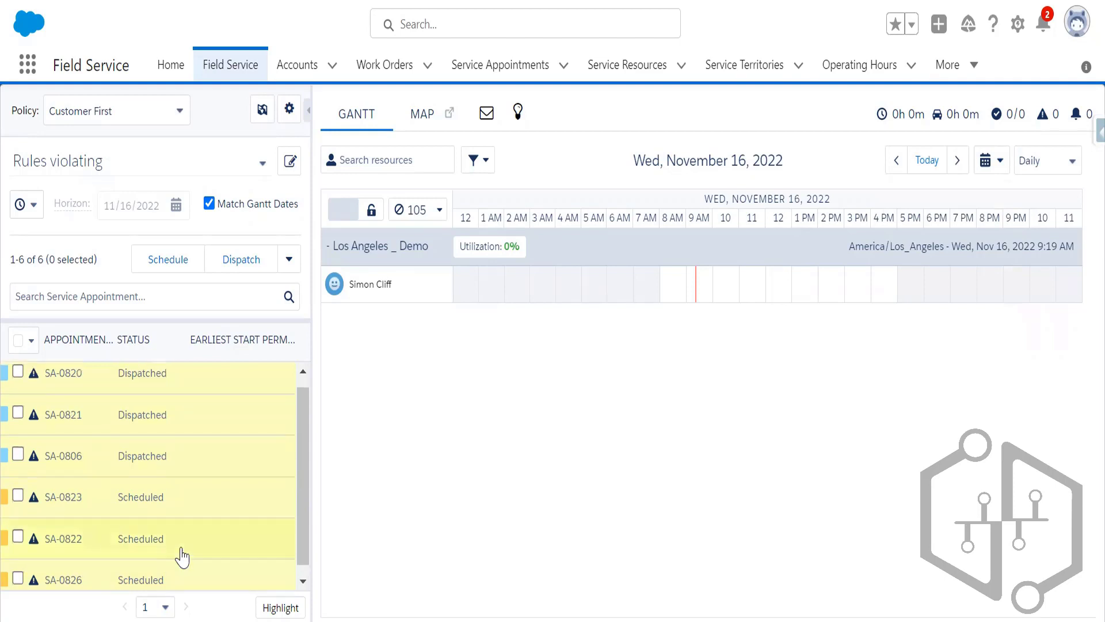
pyautogui.scroll(-1, 181, 556)
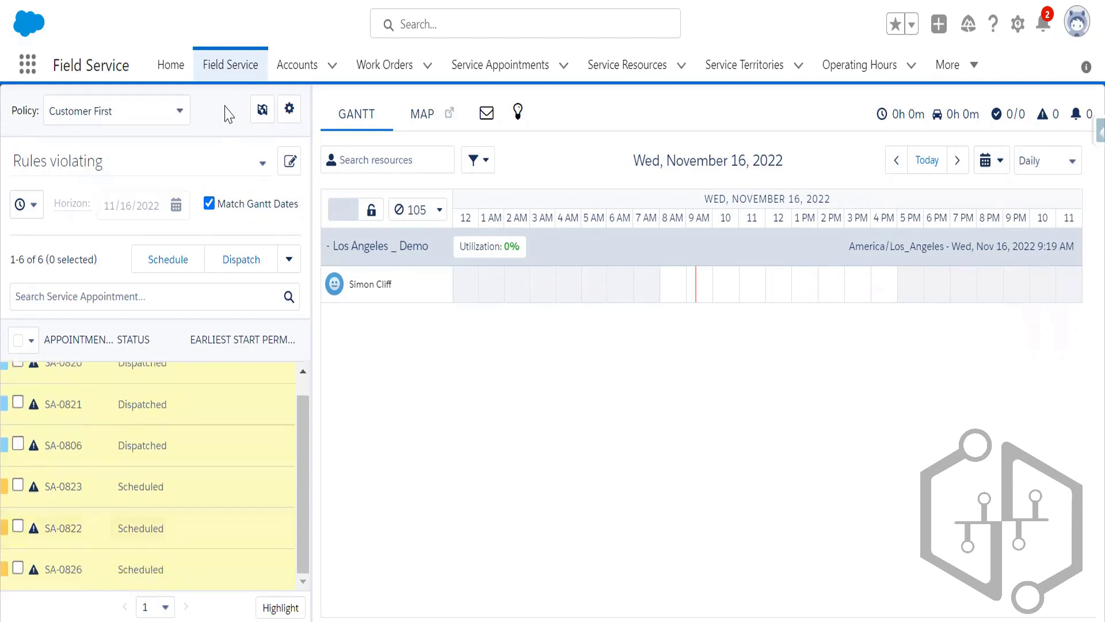
pyautogui.click(290, 260)
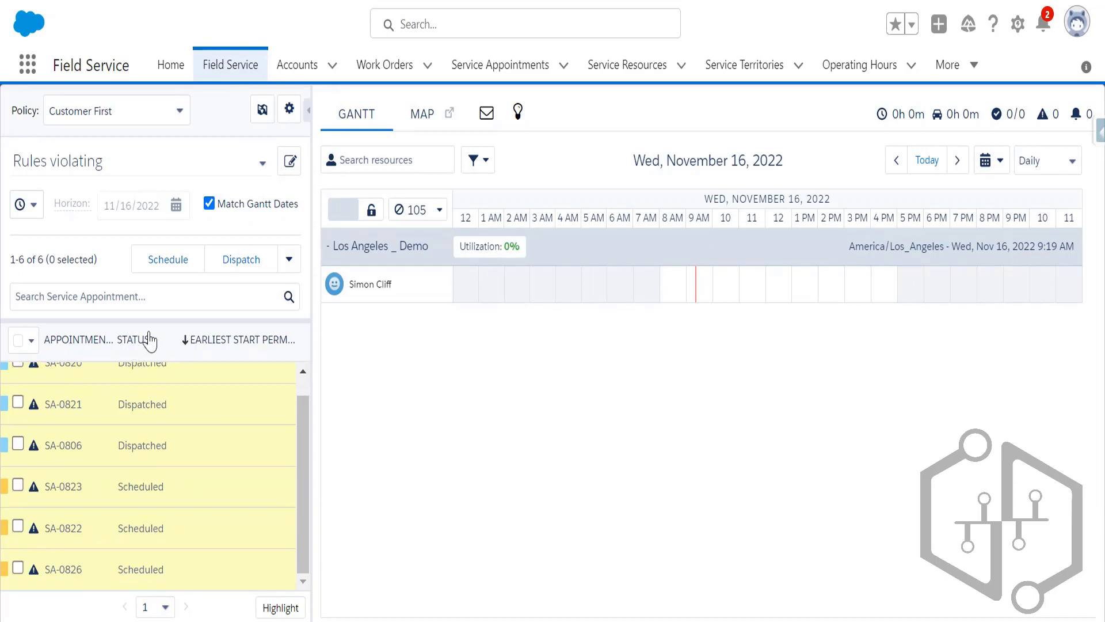
pyautogui.click(148, 340)
pyautogui.click(179, 343)
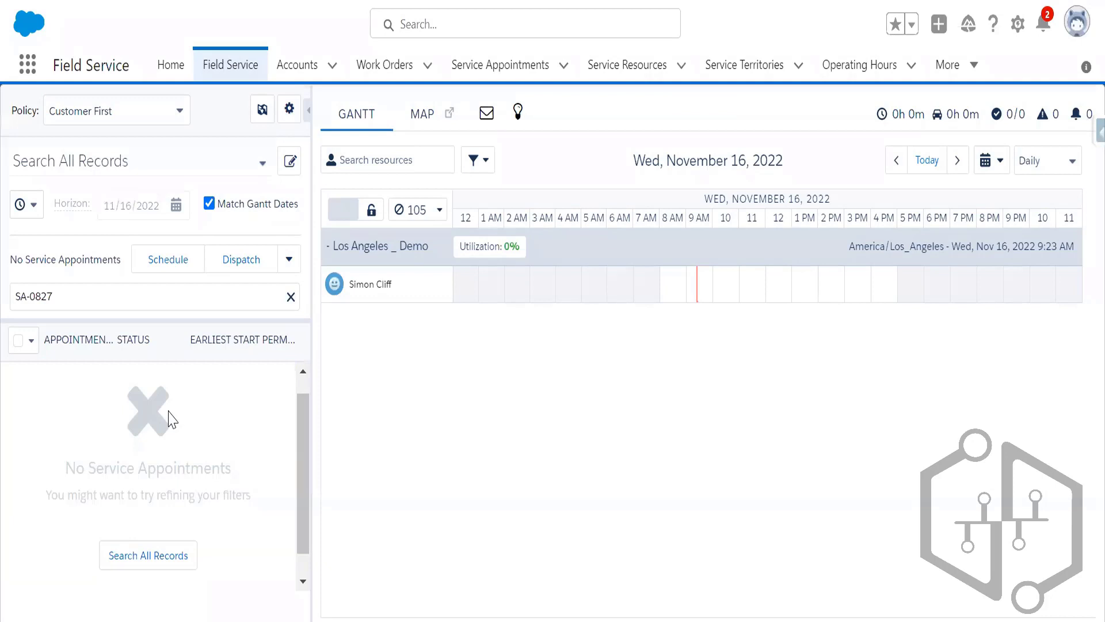
# - Find SA-0827 across all records and schedule it for the Los Angeles _ Demo resource at about 9:30 AM on the Gantt
pyautogui.press('Return')
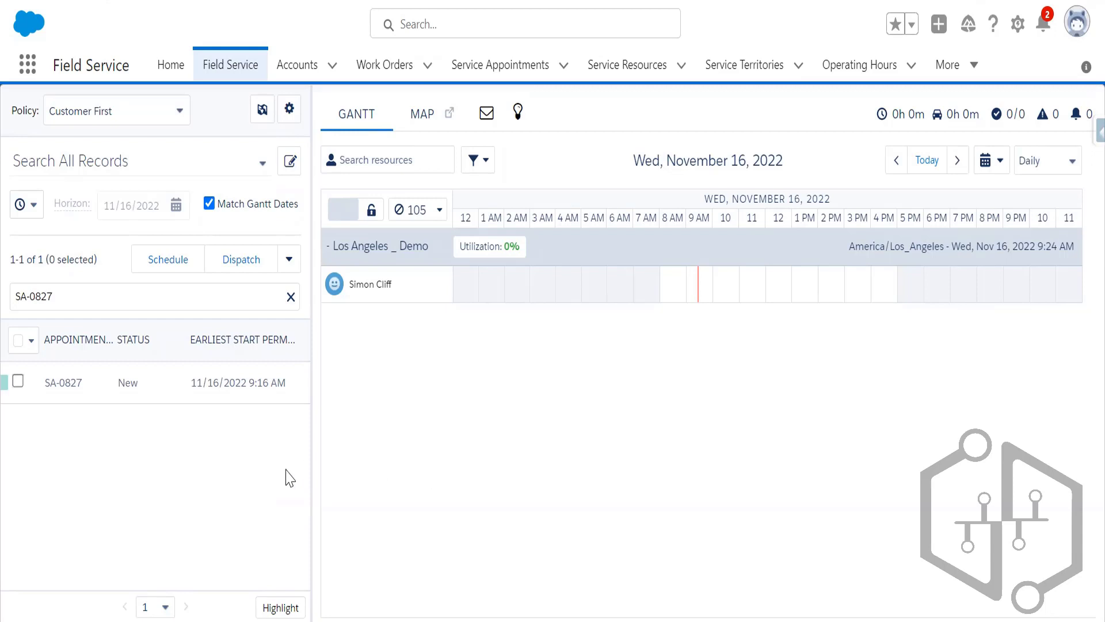
pyautogui.moveTo(130, 386); pyautogui.dragTo(674, 325)
pyautogui.moveTo(890, 580); pyautogui.dragTo(709, 303)
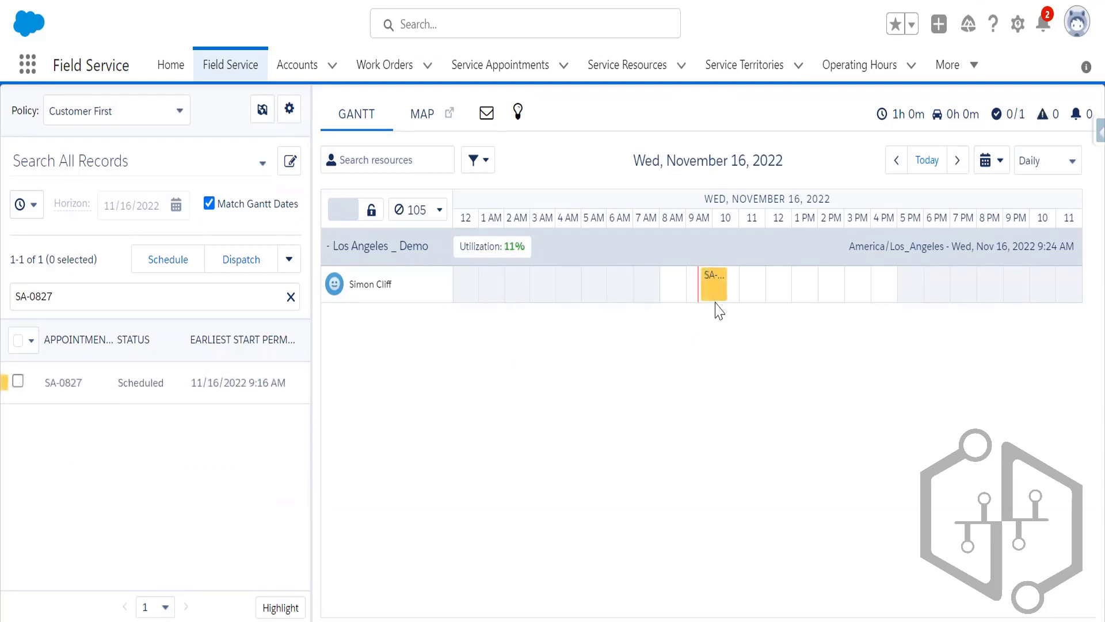
pyautogui.moveTo(713, 286)
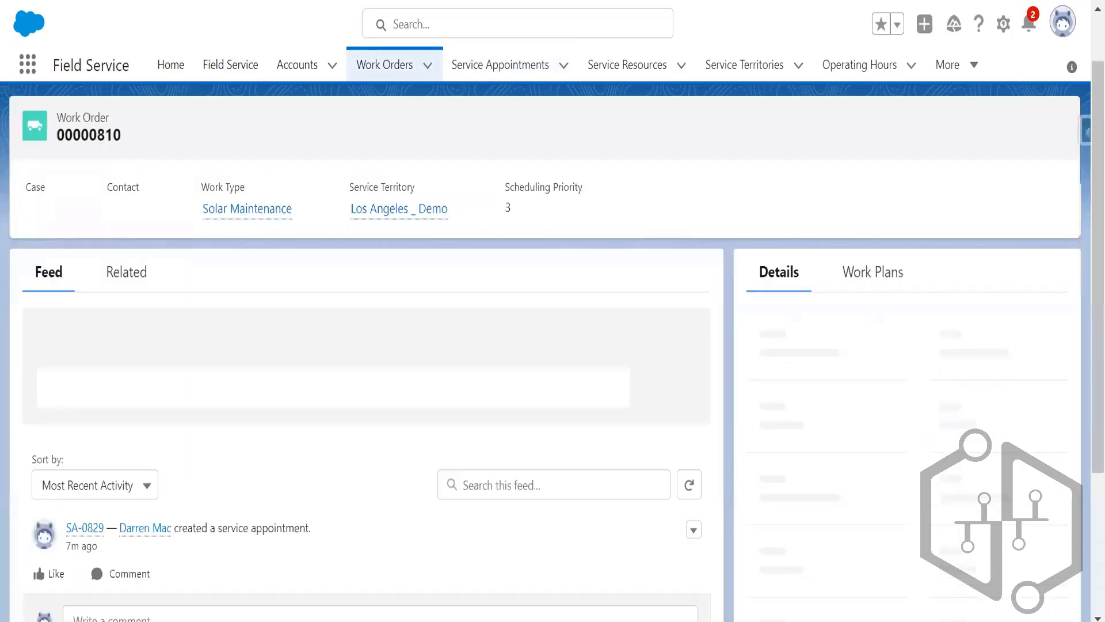
# - Look up the work order's second appointment, SA-0828, across all records and schedule it on the Gantt around noon
pyautogui.scroll(-5, 94, 301)
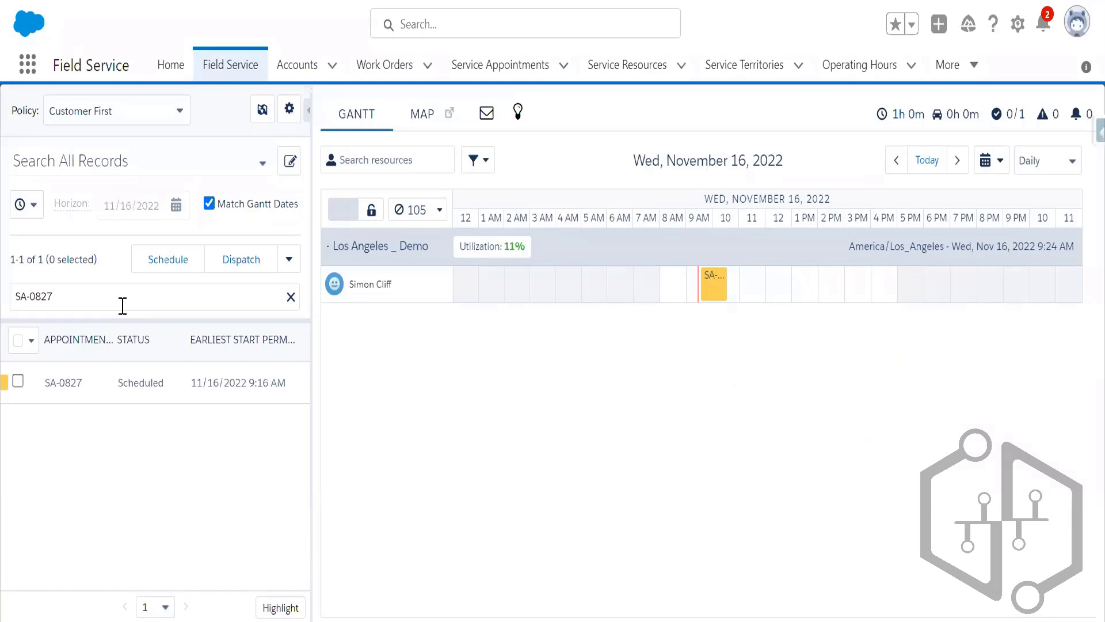
pyautogui.click(123, 305)
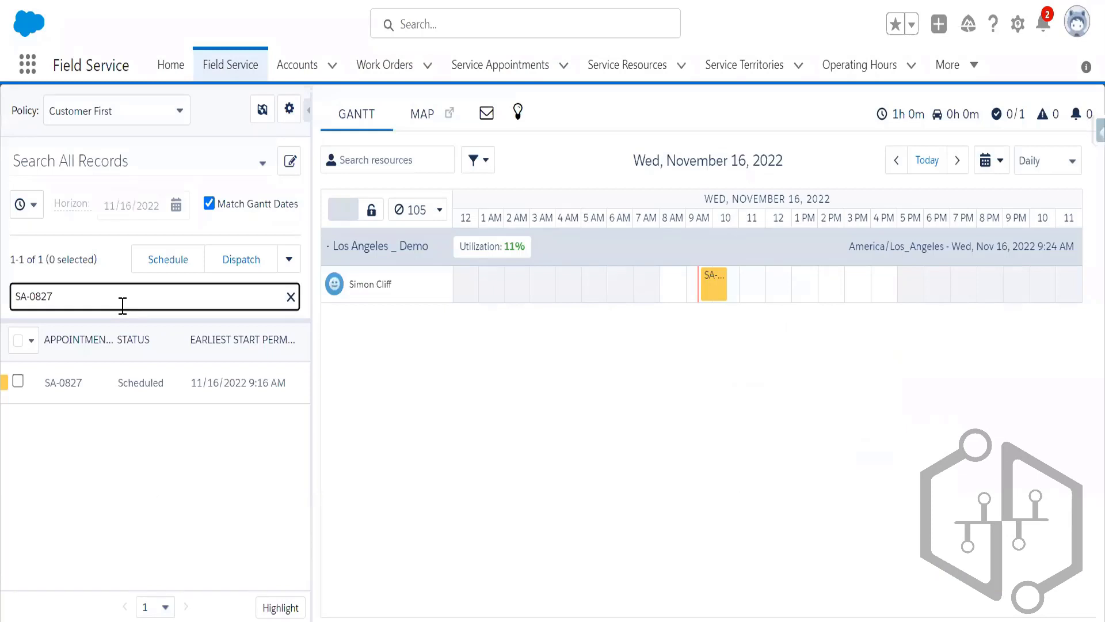
pyautogui.hotkey('ctrl', 'a')
pyautogui.press('BackSpace')
pyautogui.write('SA-0828')
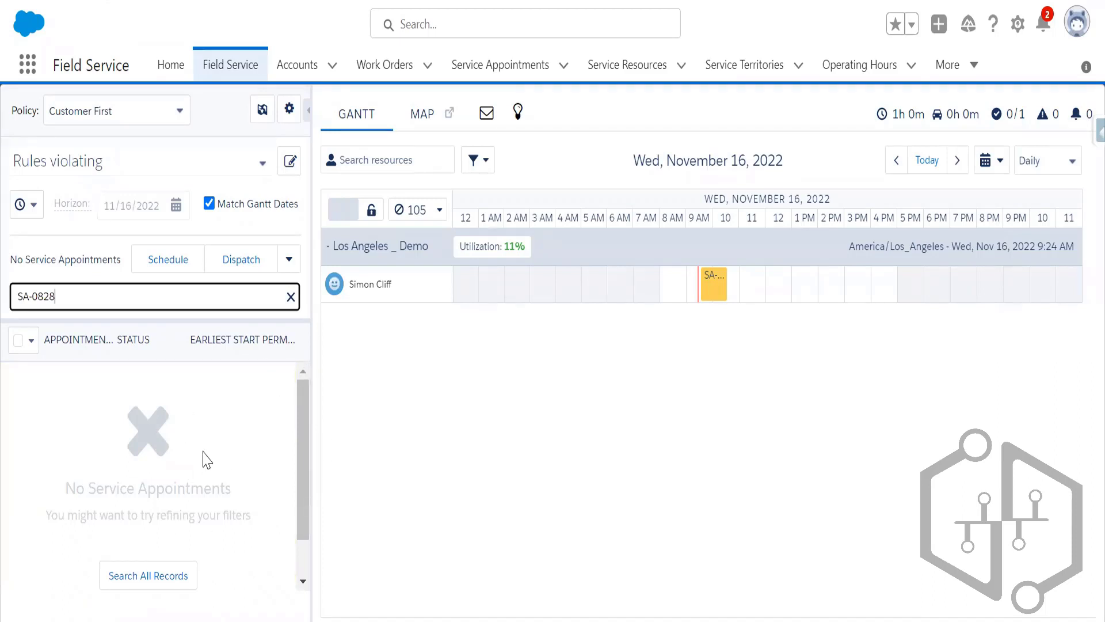
pyautogui.click(148, 575)
pyautogui.moveTo(103, 383); pyautogui.dragTo(755, 299)
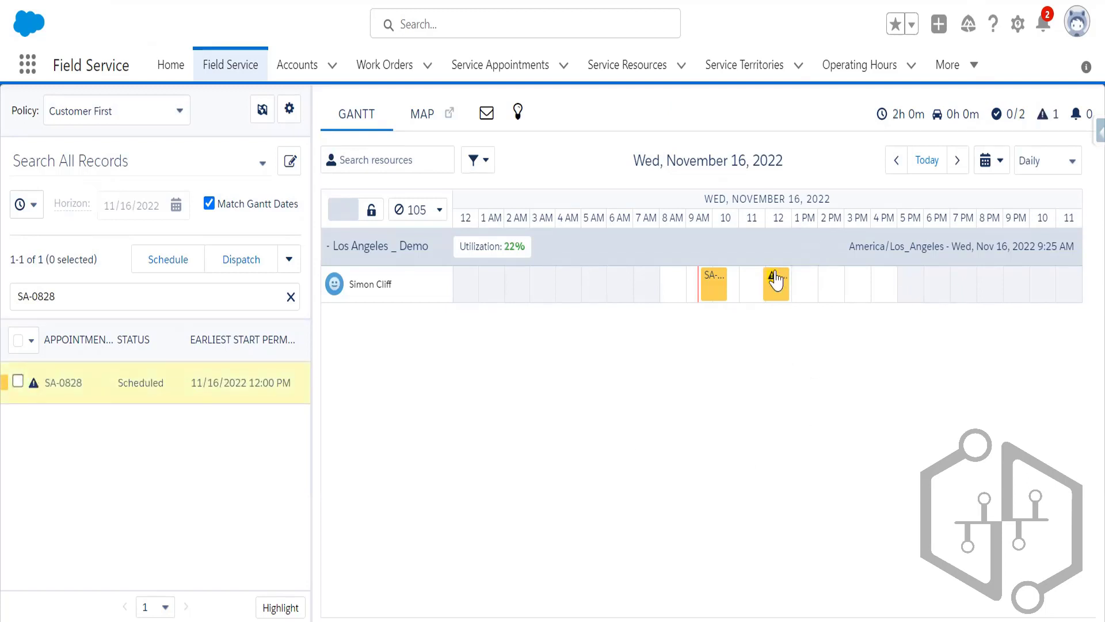
pyautogui.moveTo(776, 281)
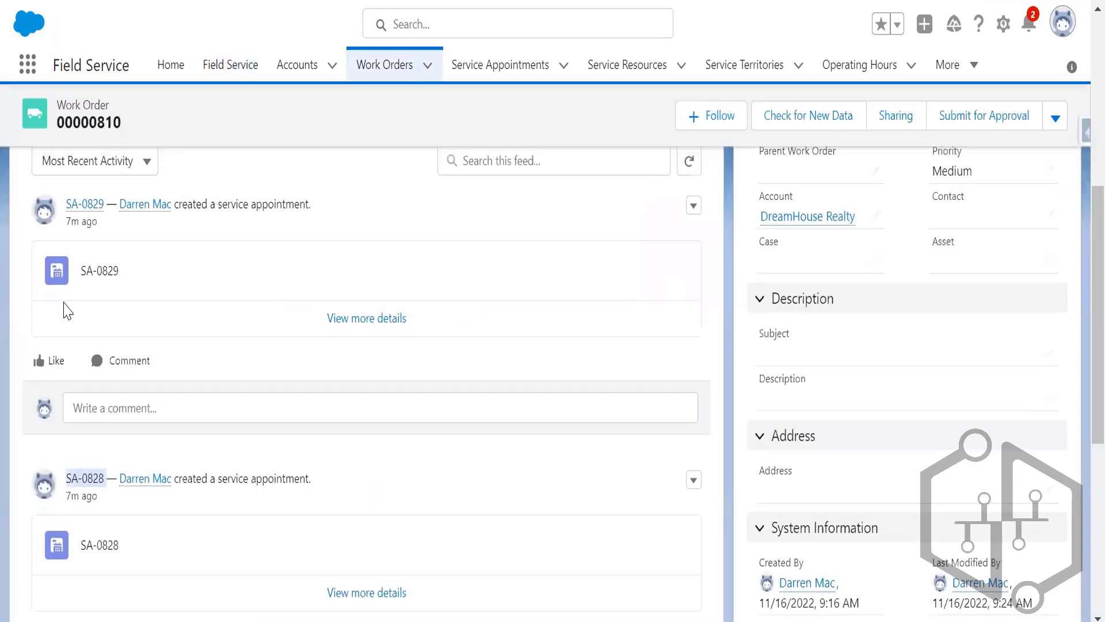
# - Look up the work order's third appointment, SA-0829, and schedule it for the same resource at about 2:30 PM
pyautogui.scroll(3, 64, 308)
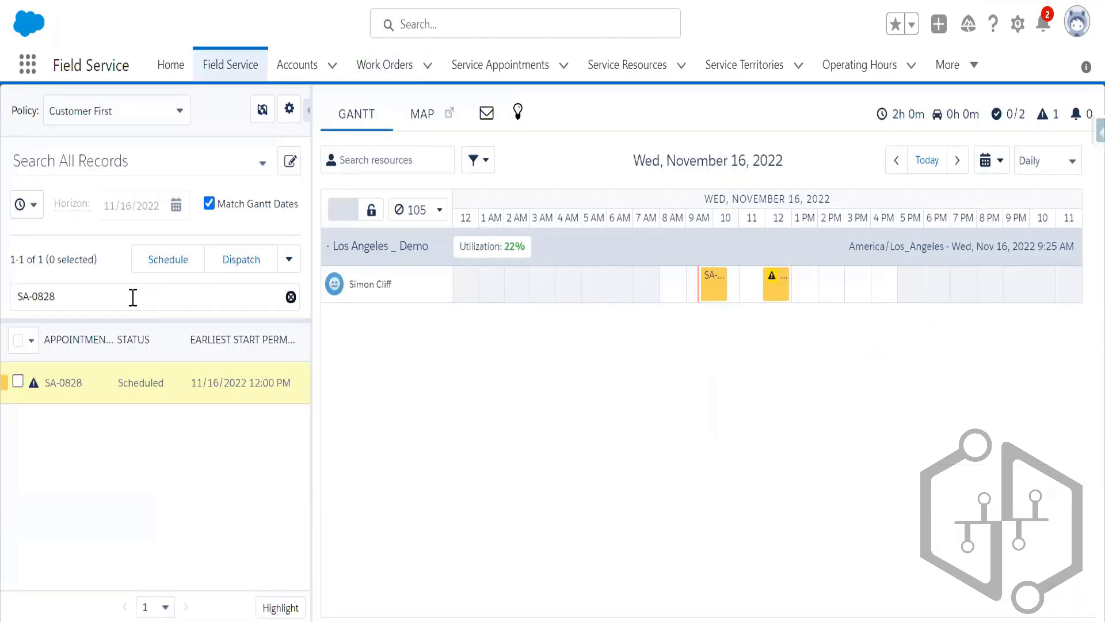
pyautogui.click(131, 297)
pyautogui.hotkey('ctrl', 'a')
pyautogui.press('BackSpace')
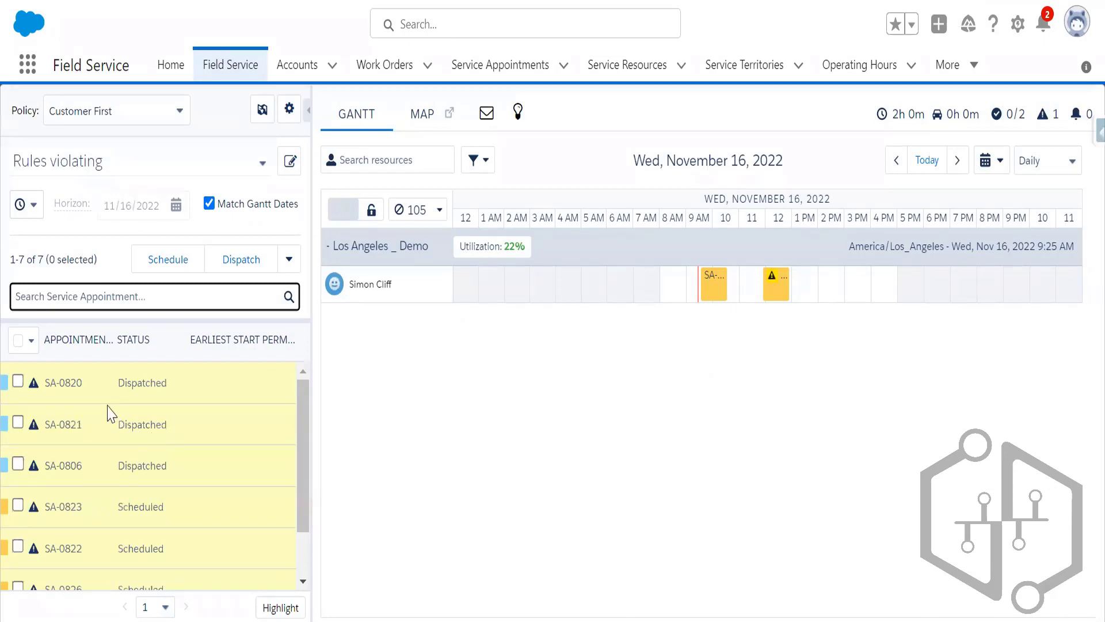
pyautogui.write('SA-0829')
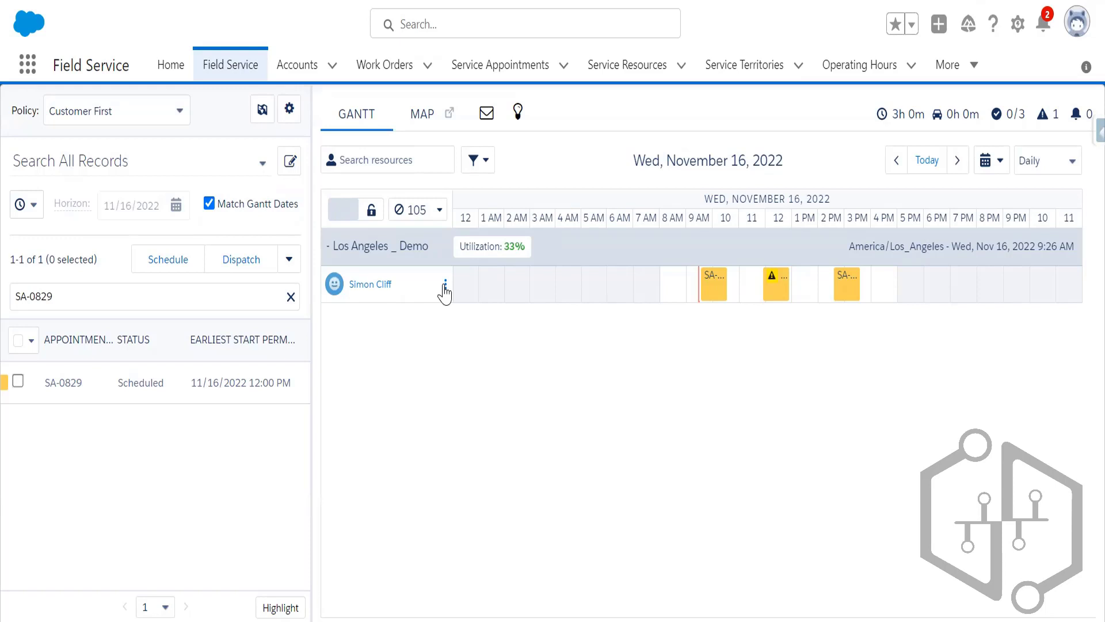
# - Optimize the resource's schedule with the Customer First policy, using Is Fill In Candidate for candidates and keeping Pinned appointments scheduled
pyautogui.click(445, 286)
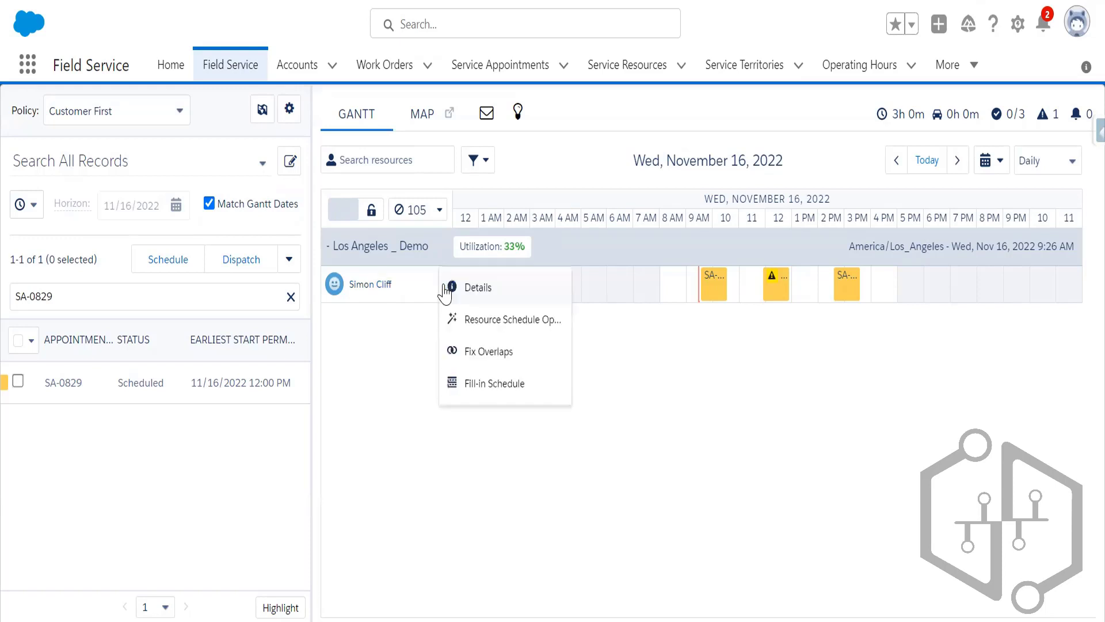
pyautogui.click(477, 323)
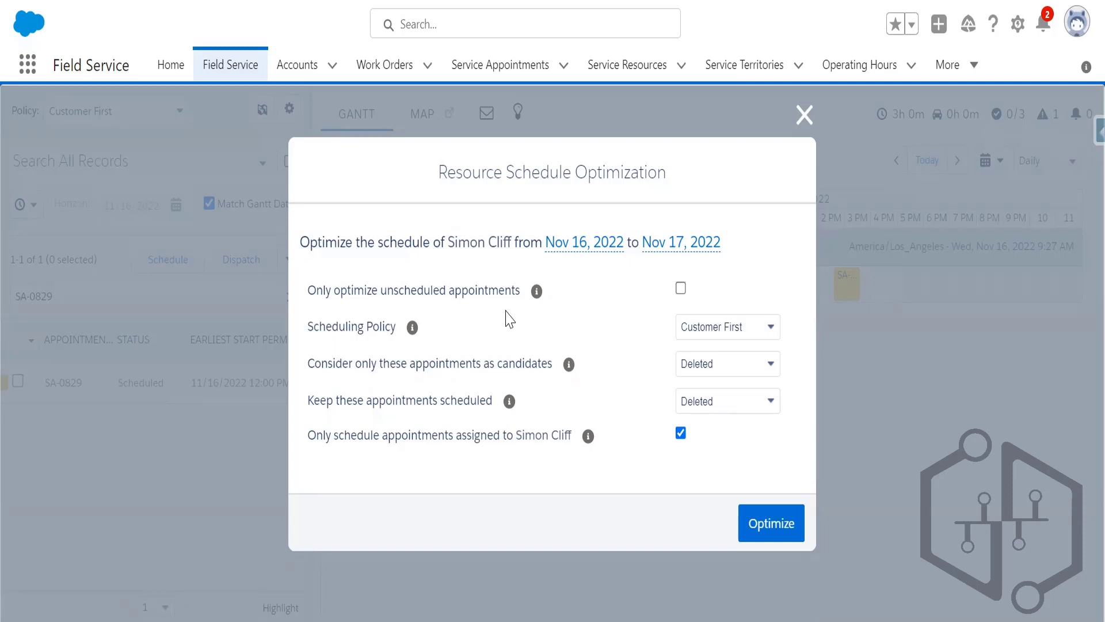
pyautogui.click(765, 374)
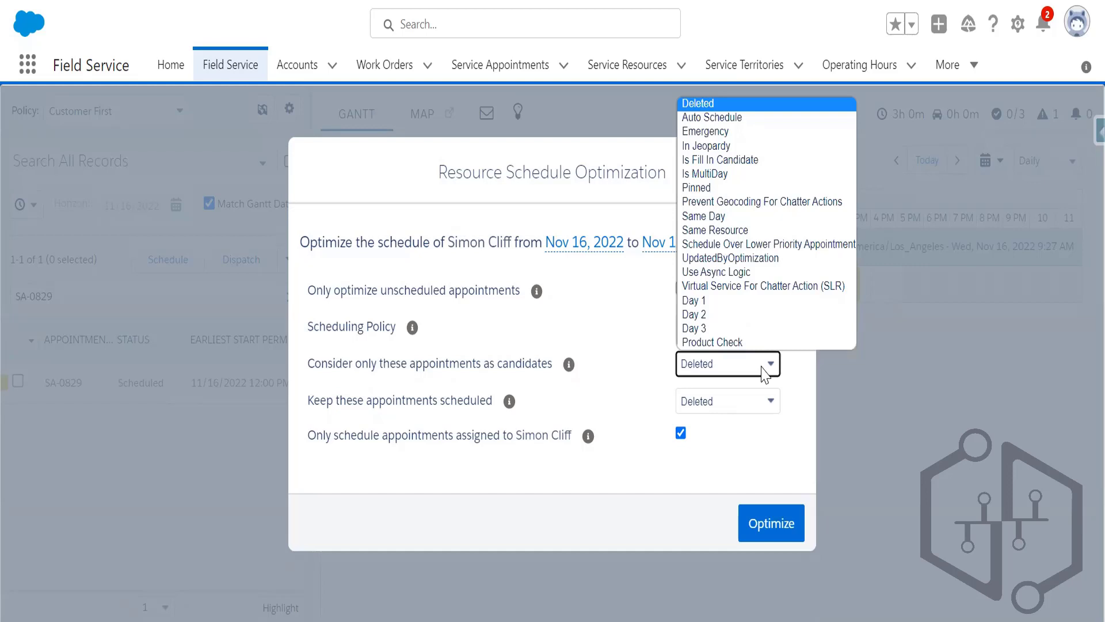
pyautogui.click(721, 160)
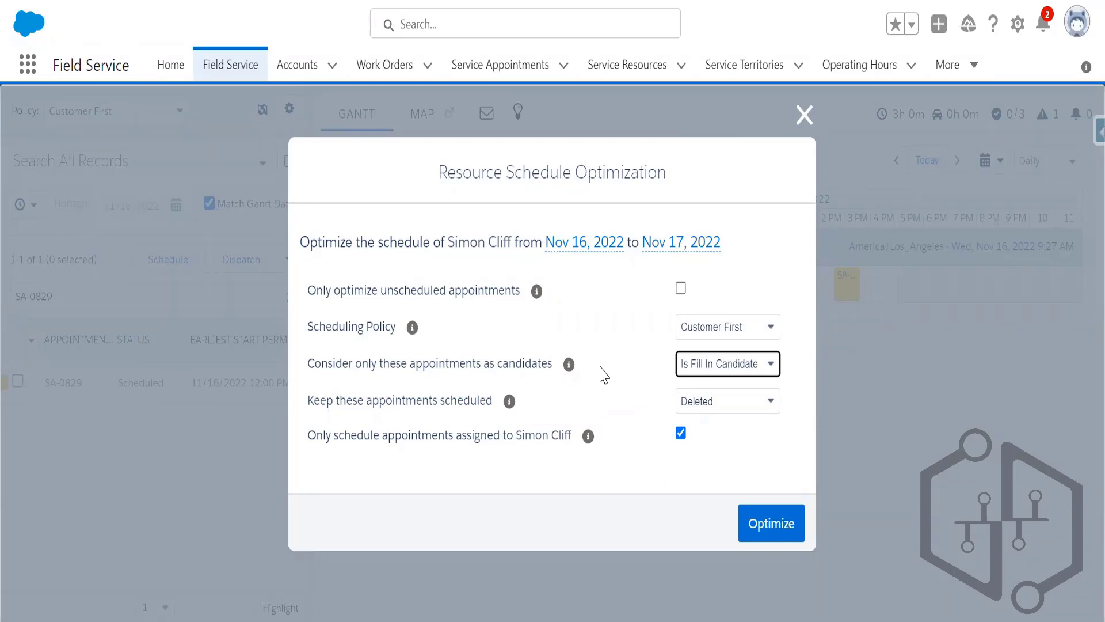
pyautogui.click(767, 402)
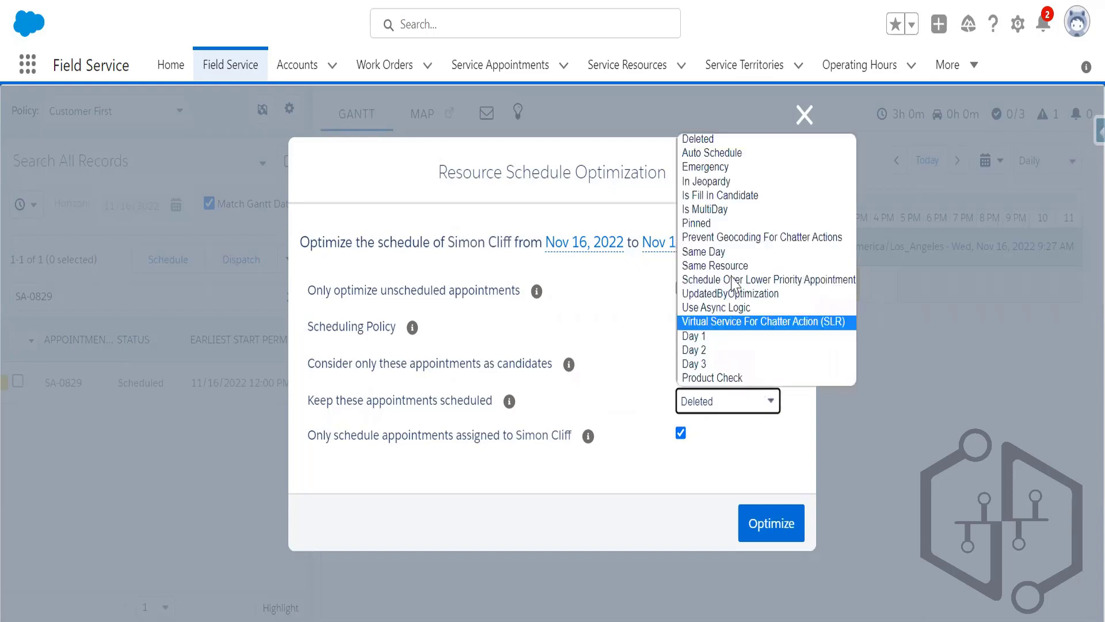
pyautogui.click(700, 223)
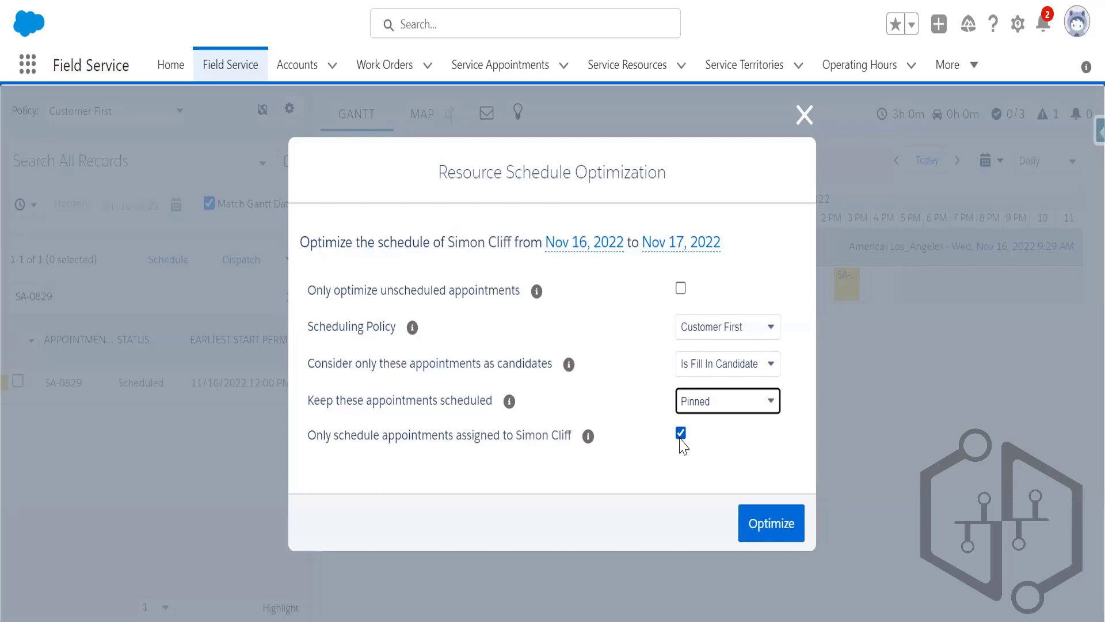
pyautogui.click(771, 528)
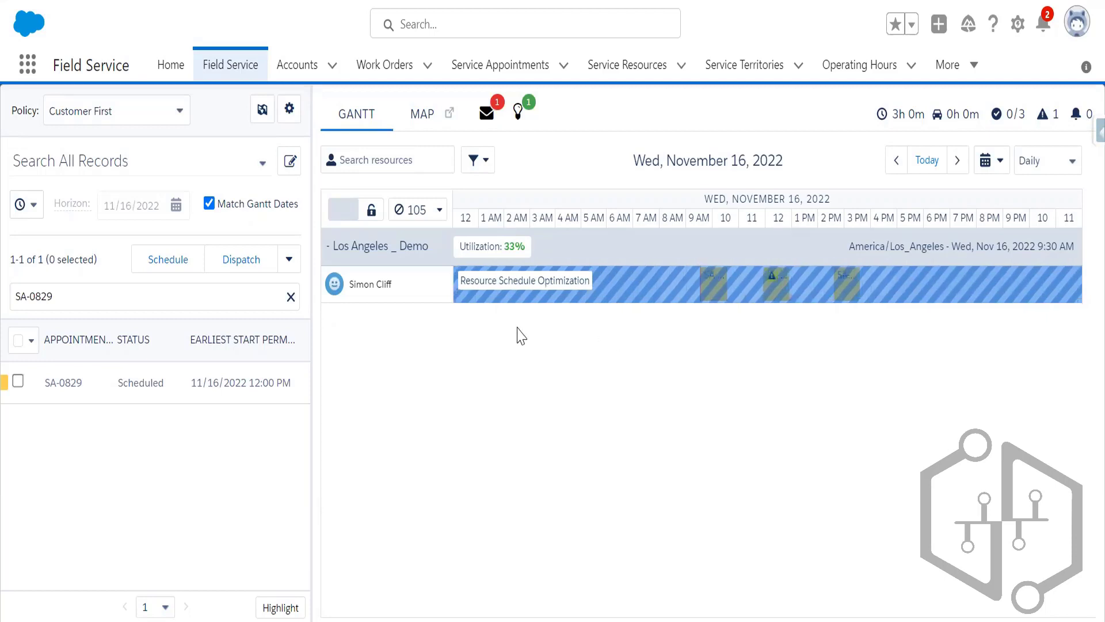
# - Check the status of the resource schedule optimization request and inspect the resource's rearranged appointments on the Gantt
pyautogui.click(518, 112)
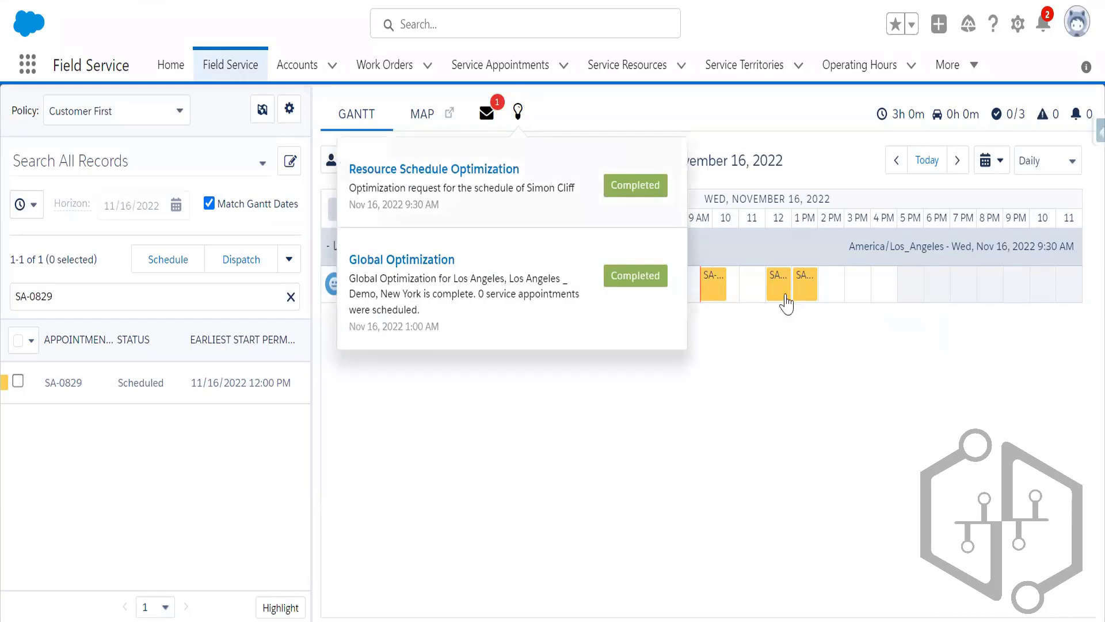
pyautogui.click(801, 286)
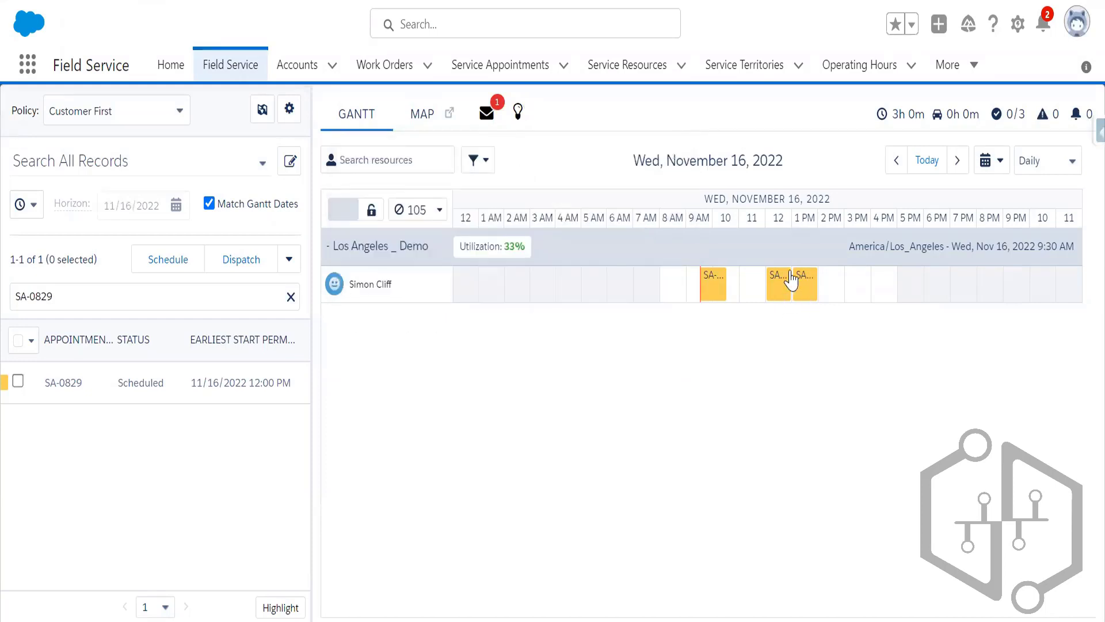
pyautogui.moveTo(786, 298)
pyautogui.moveTo(779, 294)
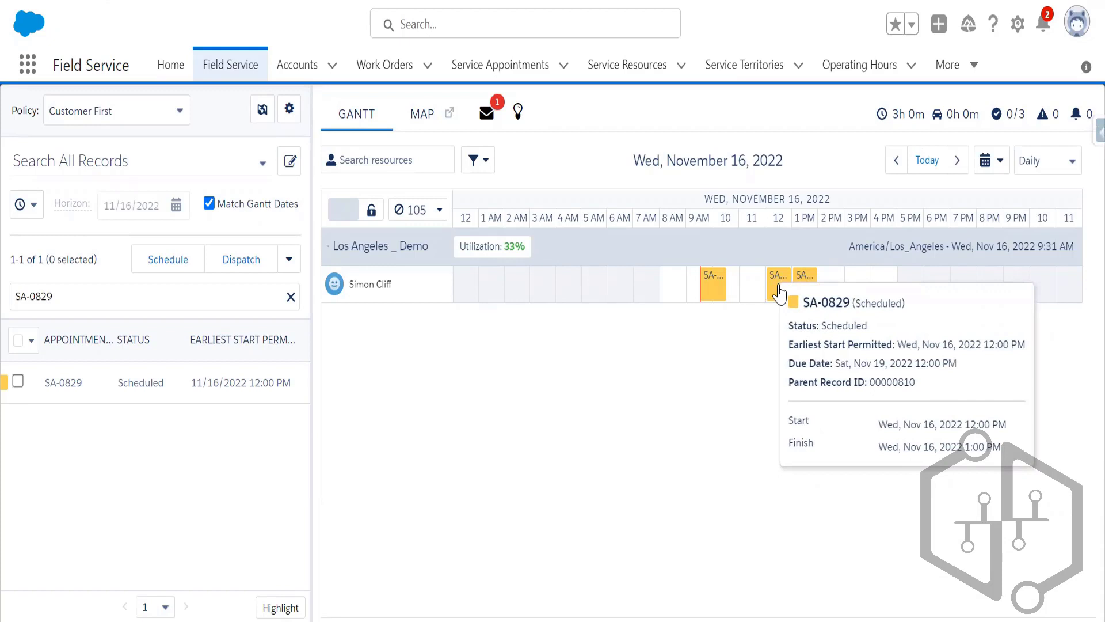
# - Review SA-0829's appointment details from the Gantt, close them, and check its scheduled start and finish
pyautogui.doubleClick(779, 293)
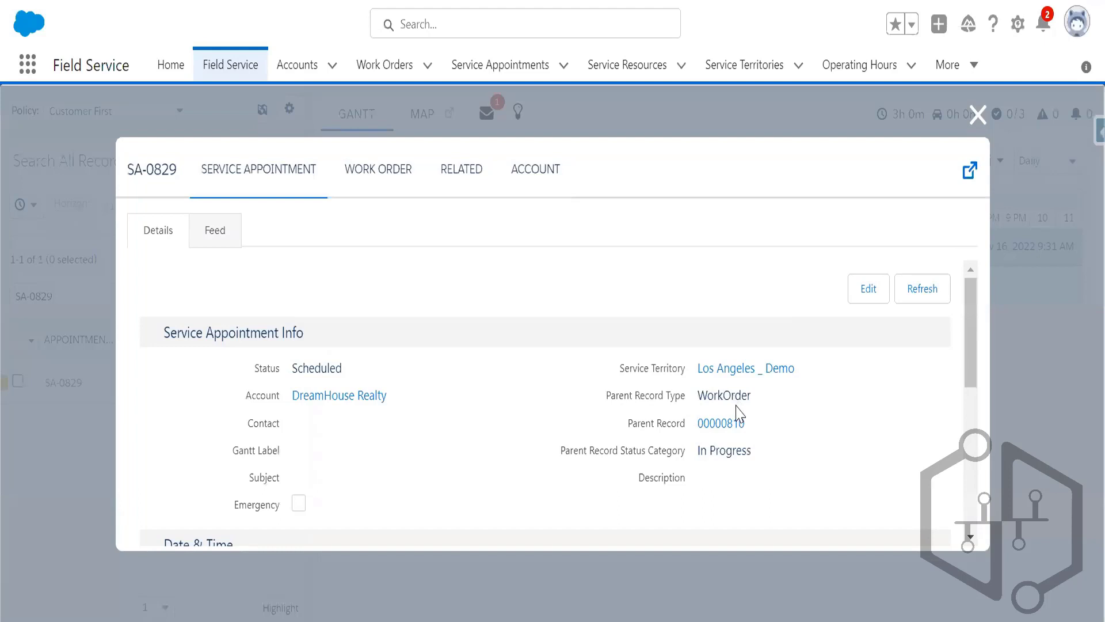
pyautogui.scroll(-5, 784, 347)
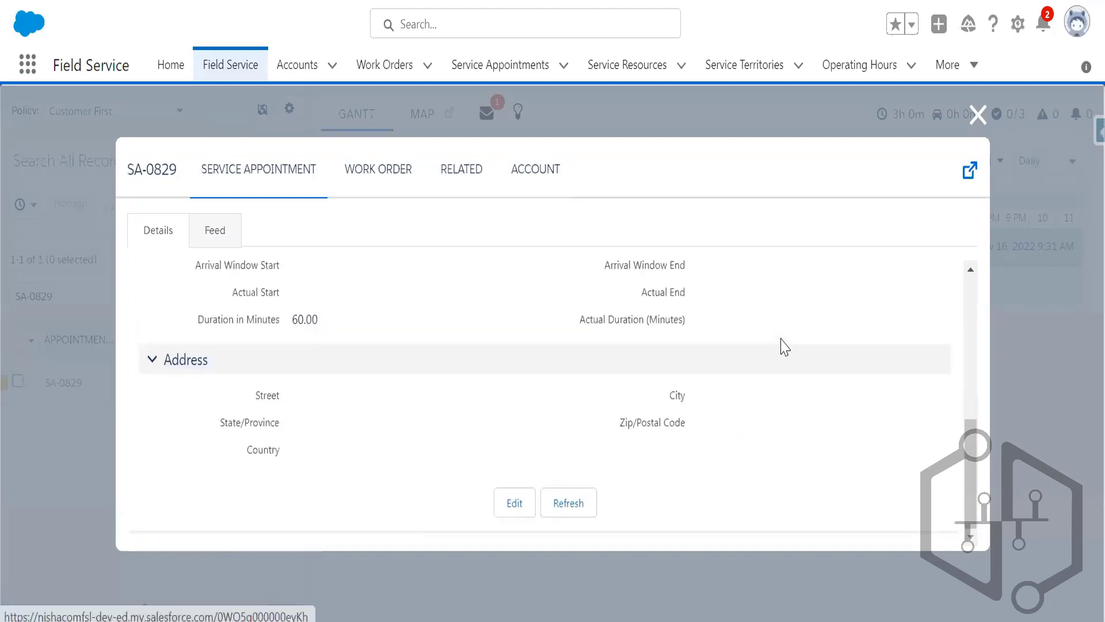
pyautogui.press('Escape')
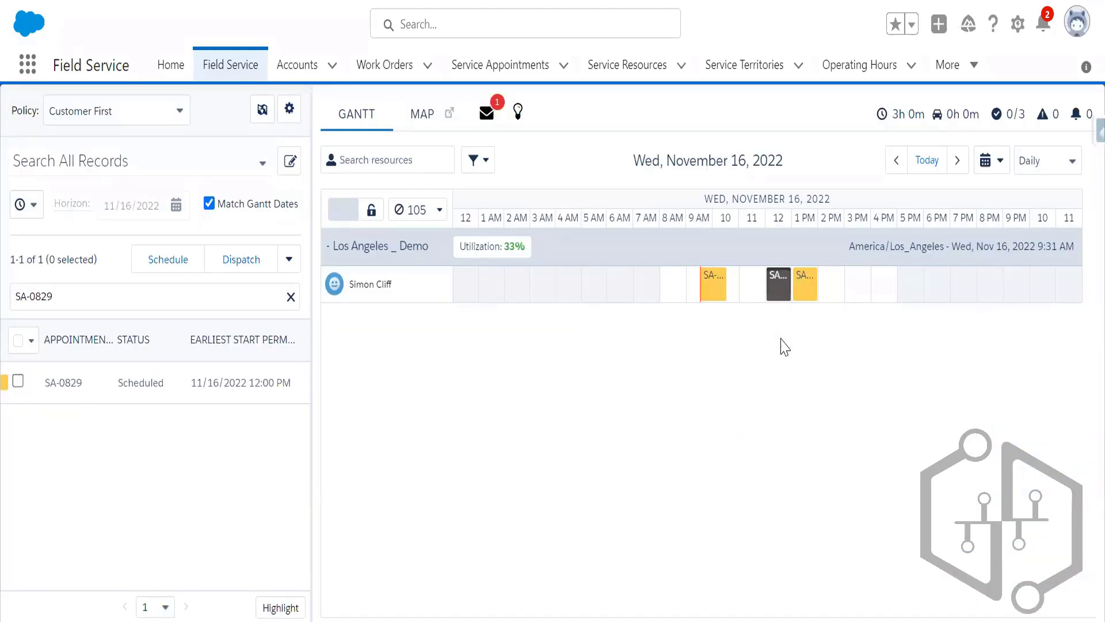
pyautogui.moveTo(780, 298)
pyautogui.moveTo(943, 121)
pyautogui.moveTo(791, 293)
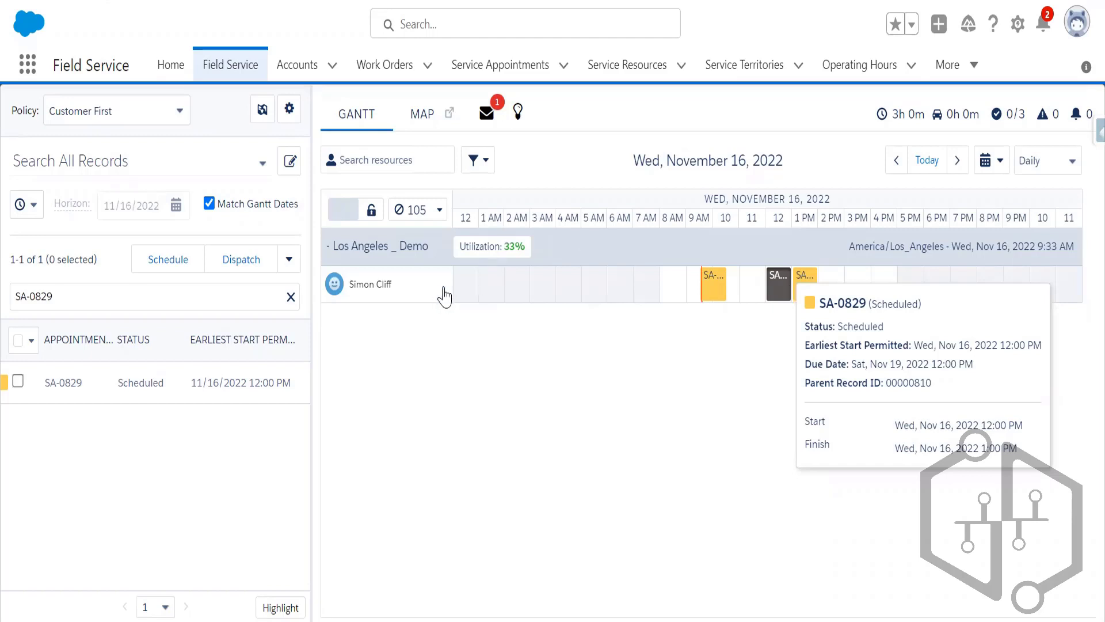
# - Reopen the resource's schedule optimization settings and read the explanation of the option to only schedule appointments assigned to the resource
pyautogui.rightClick(478, 328)
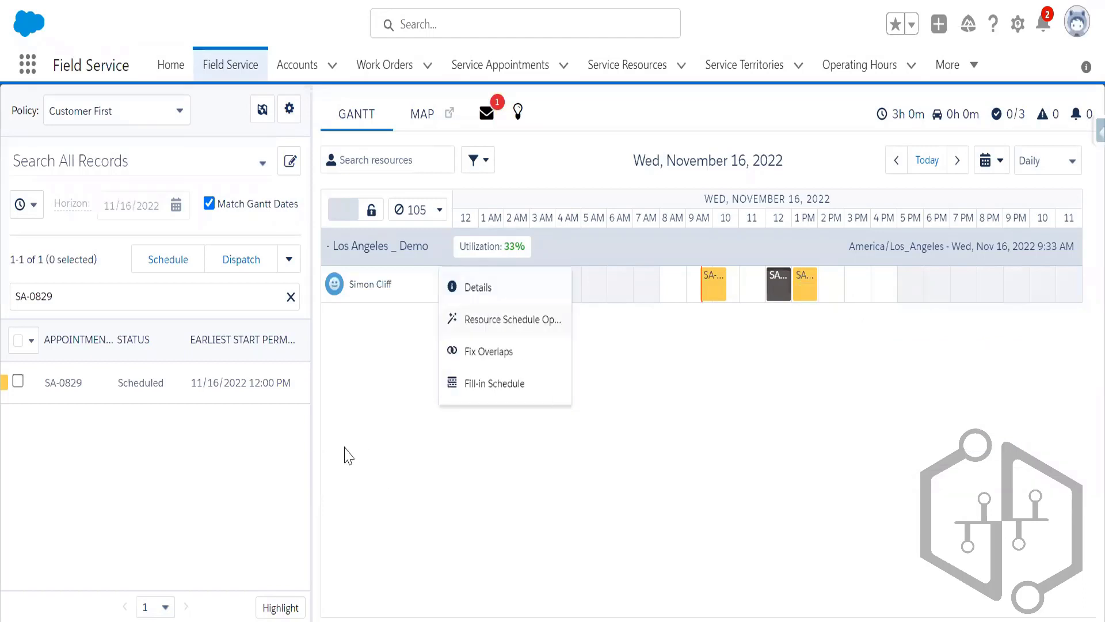
pyautogui.press('Return')
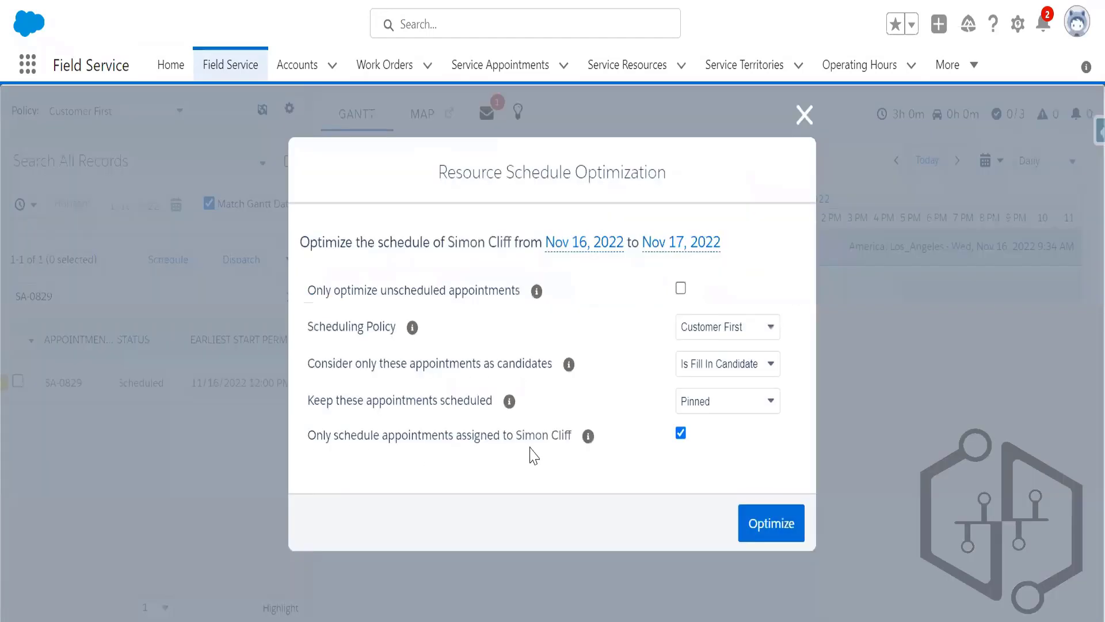
pyautogui.moveTo(531, 455); pyautogui.dragTo(587, 452)
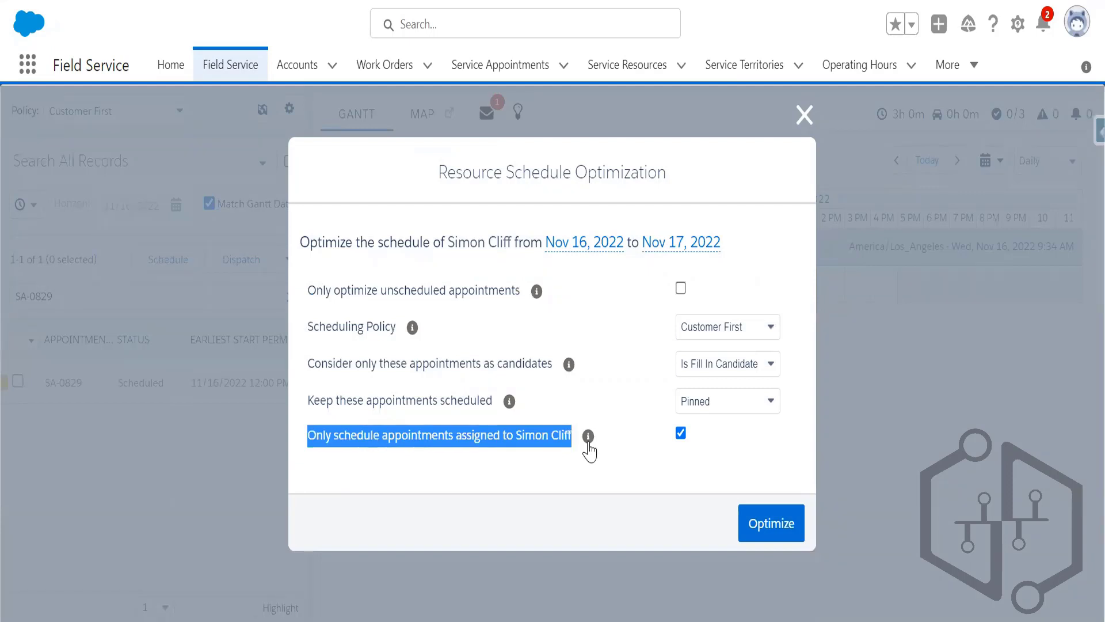
pyautogui.moveTo(588, 451)
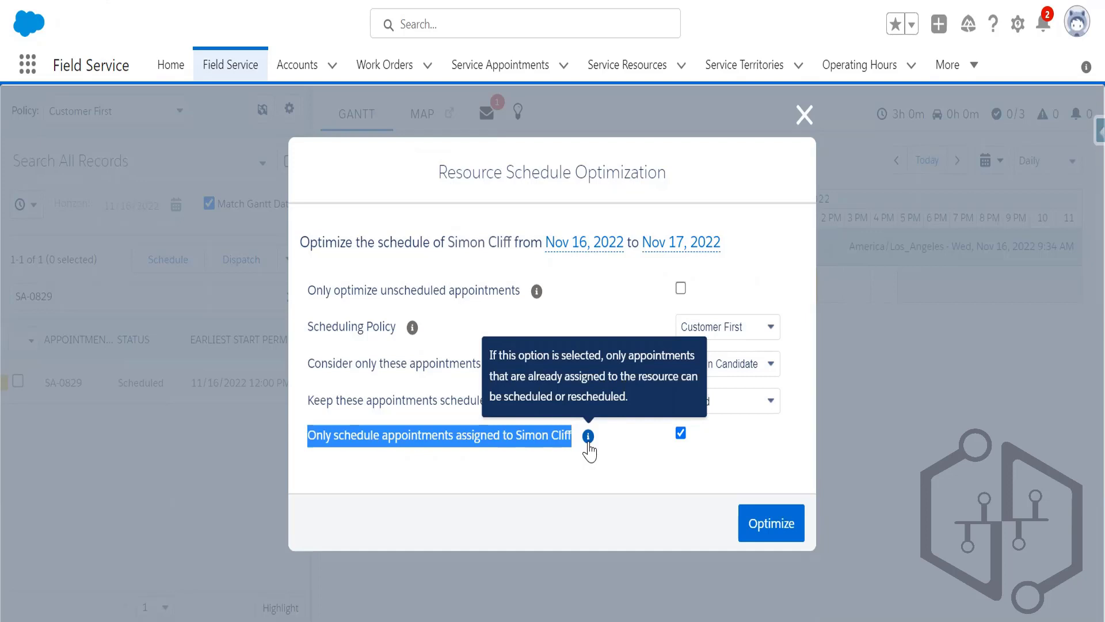
pyautogui.click(680, 433)
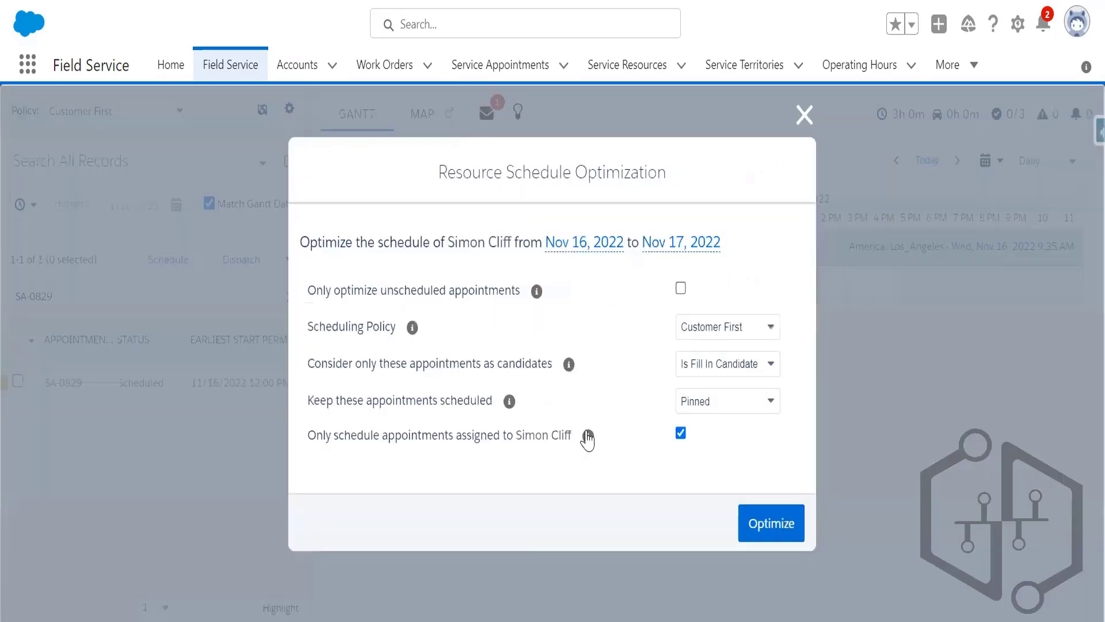
pyautogui.moveTo(588, 439)
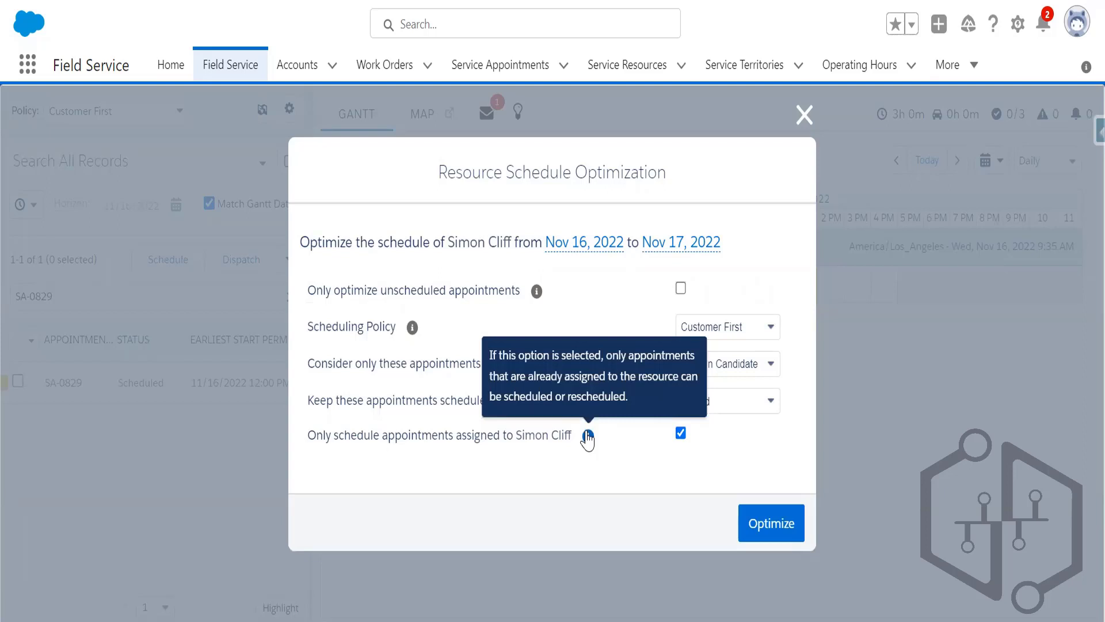
# - Try turning off the option to only schedule appointments assigned to the resource and close the settings without optimizing
pyautogui.click(681, 433)
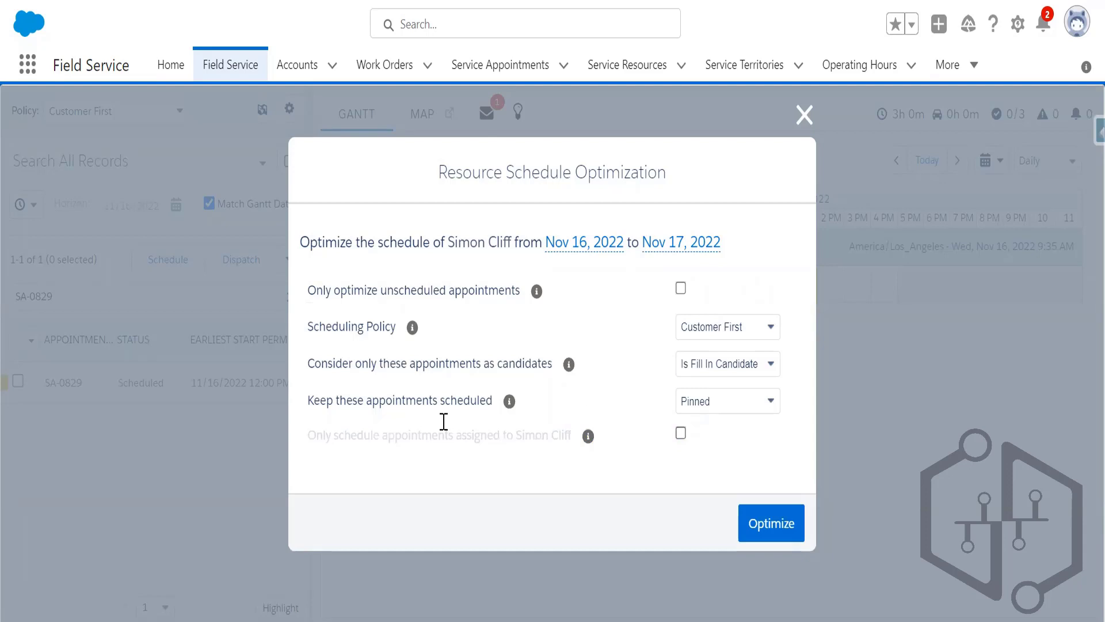
pyautogui.moveTo(310, 434); pyautogui.dragTo(577, 456)
pyautogui.click(624, 475)
pyautogui.press('Escape')
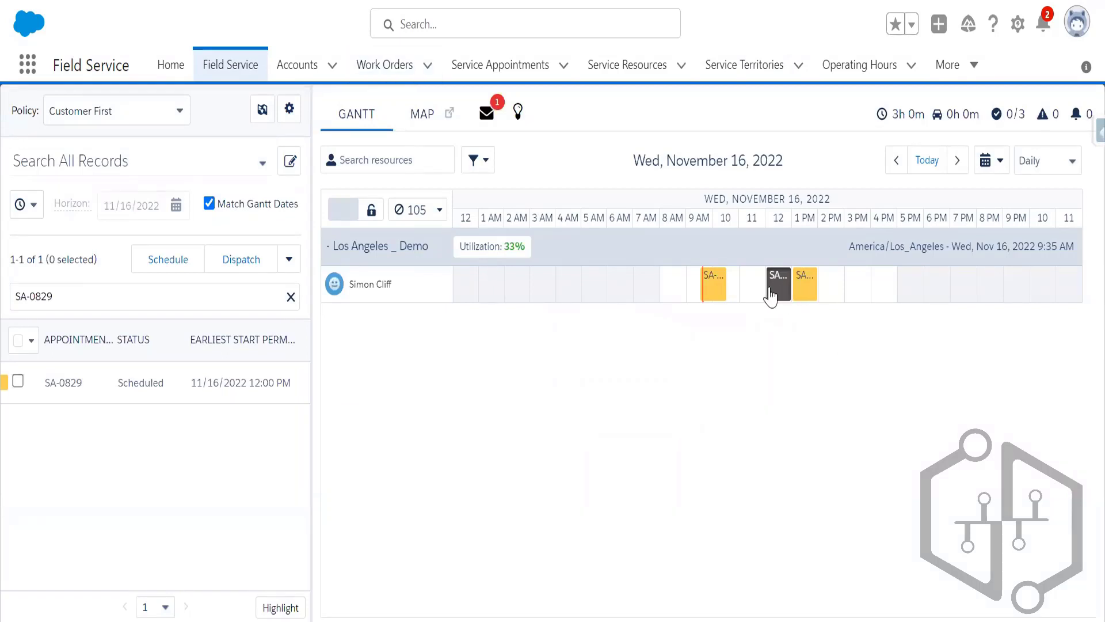
# - View the resource's schedule optimization settings again, close them without optimizing, and show the actions available for the resource
pyautogui.moveTo(770, 296)
pyautogui.click(445, 286)
pyautogui.click(488, 320)
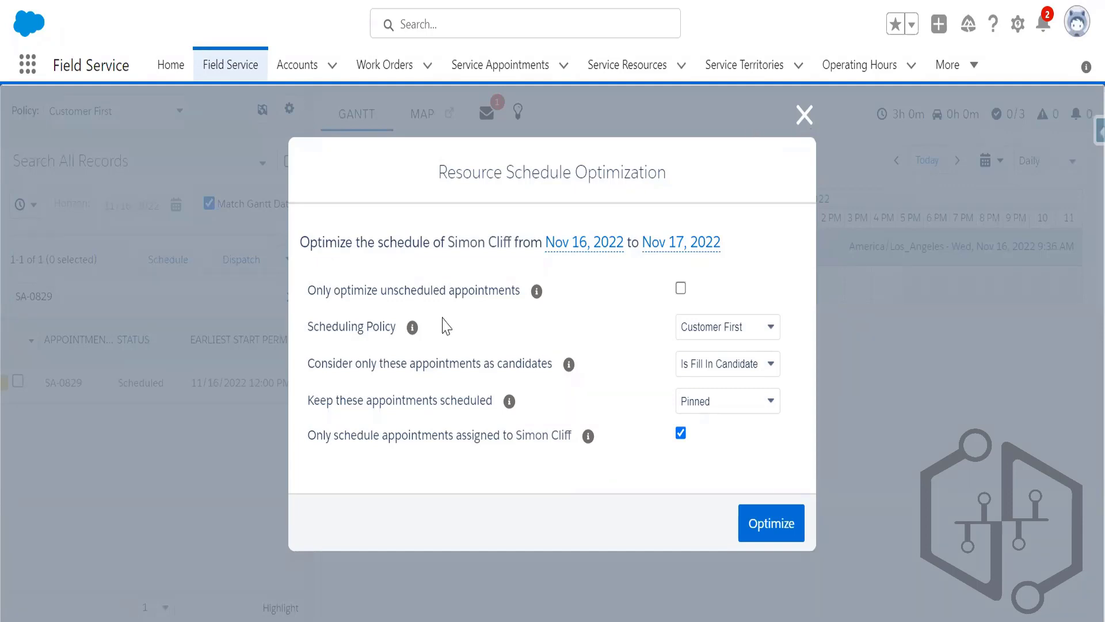
pyautogui.press('Escape')
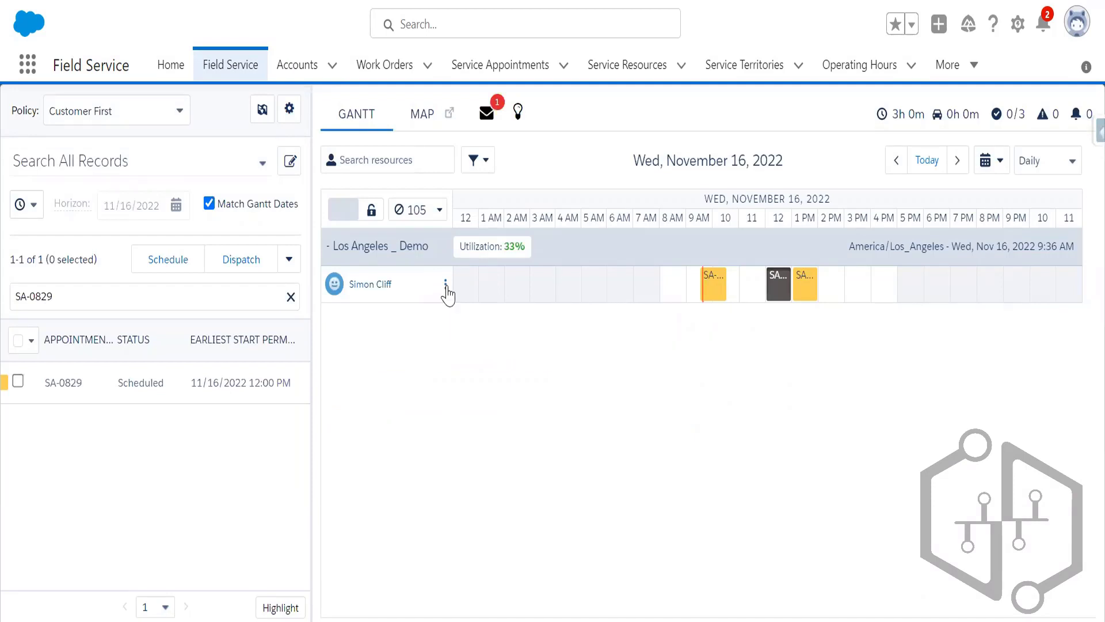
pyautogui.click(446, 288)
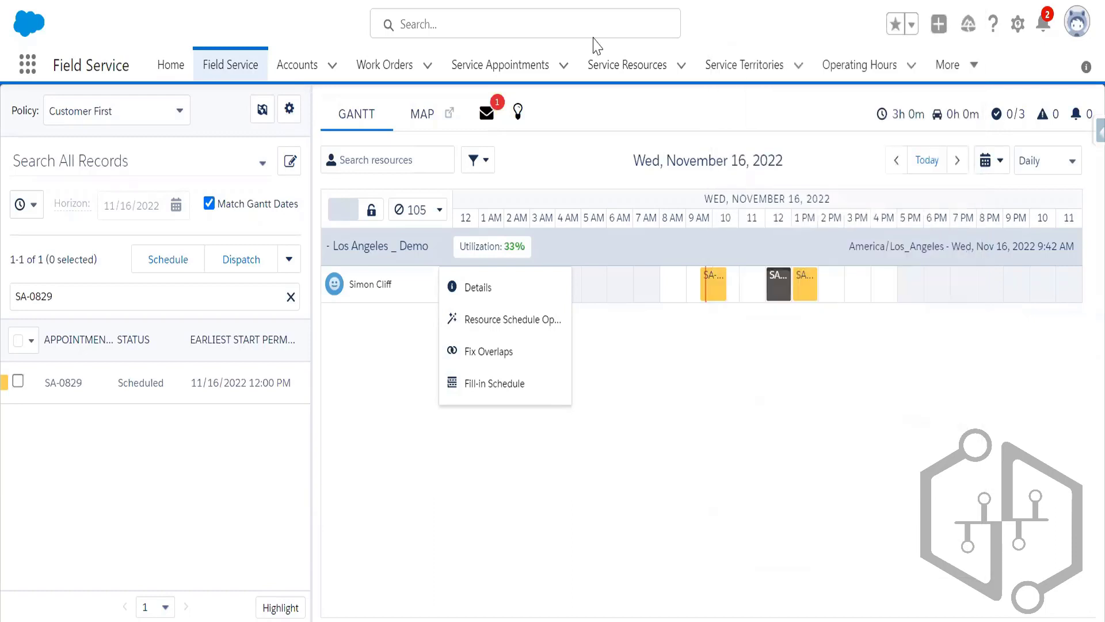
# - Open the SA-0829 record from the recently viewed service appointments
pyautogui.rightClick(529, 73)
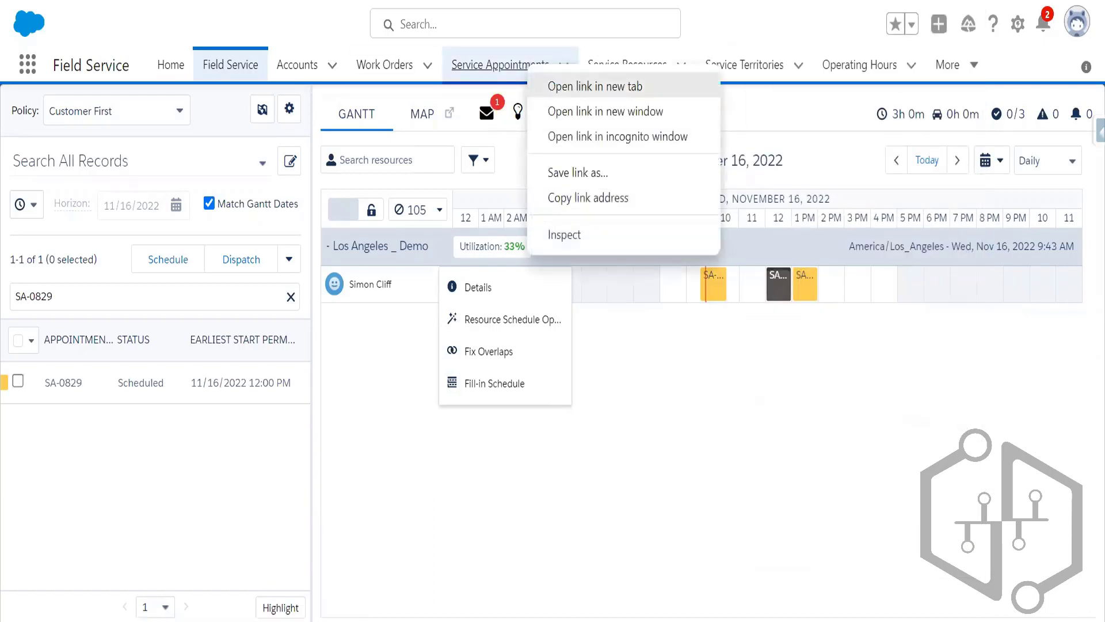
pyautogui.press('Escape')
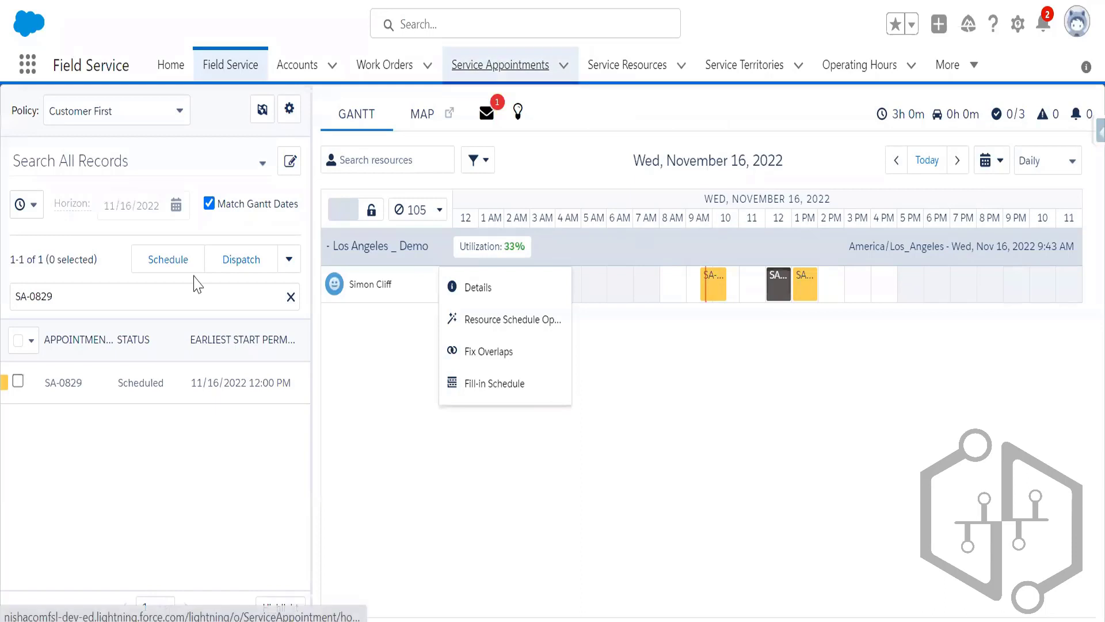
pyautogui.press('Return')
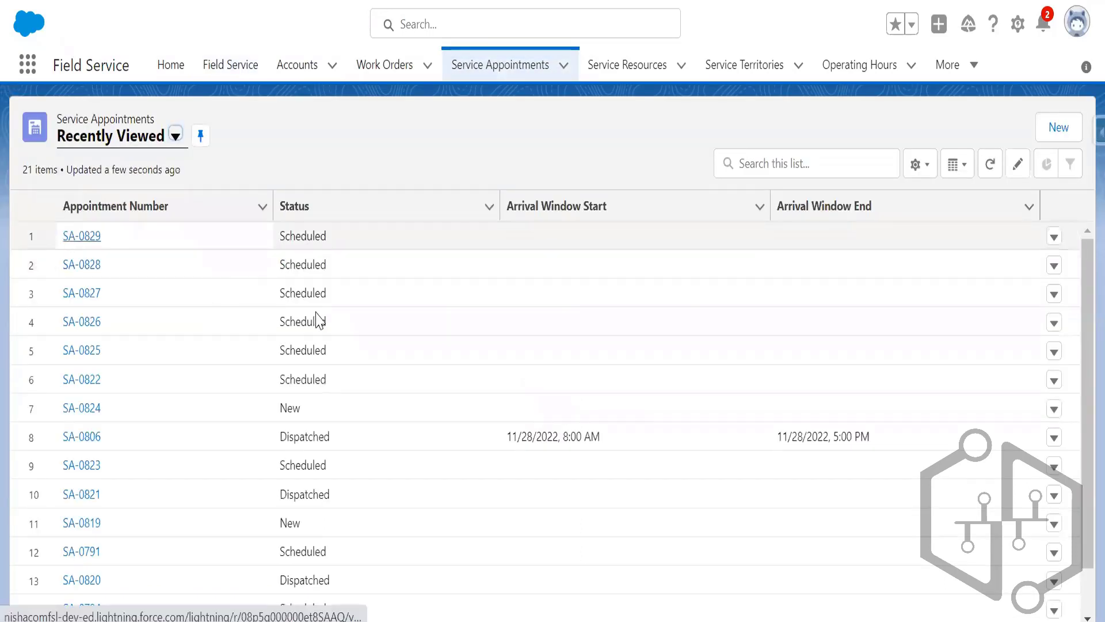
pyautogui.press('Return')
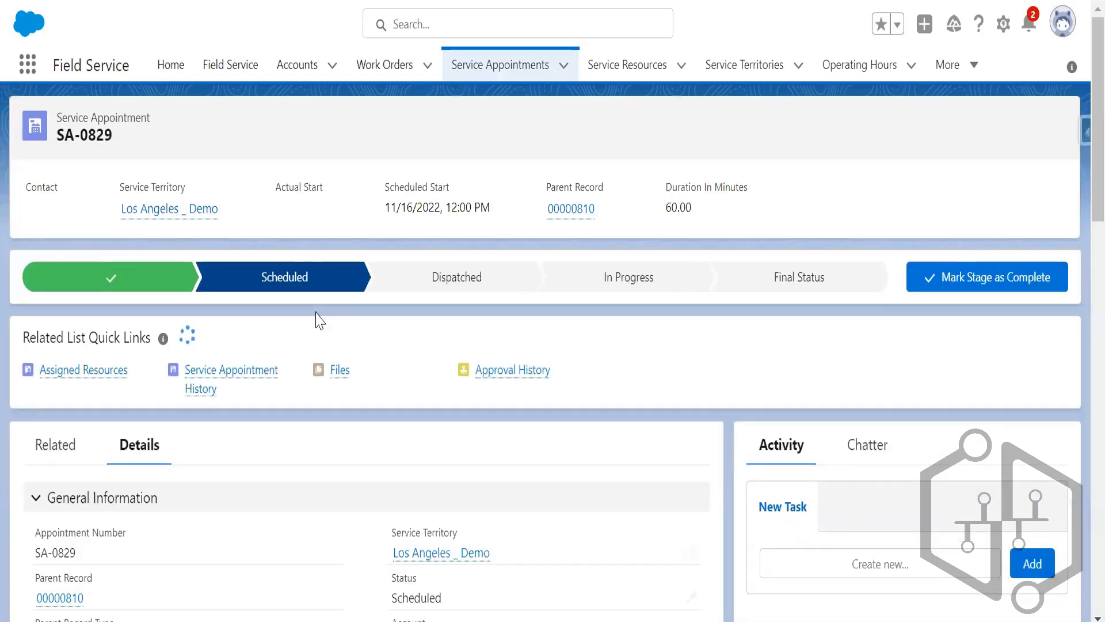
# - Examine SA-0829's status path and general information, including the Auto Schedule and Scheduling Policy Used fields
pyautogui.click(286, 284)
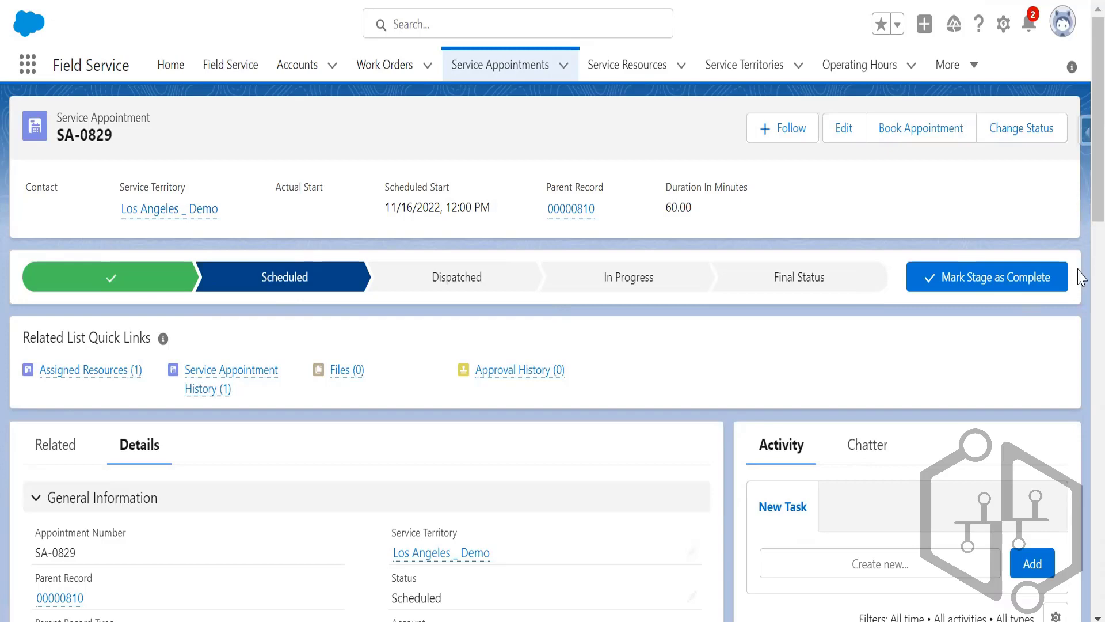
pyautogui.scroll(-2, 1082, 278)
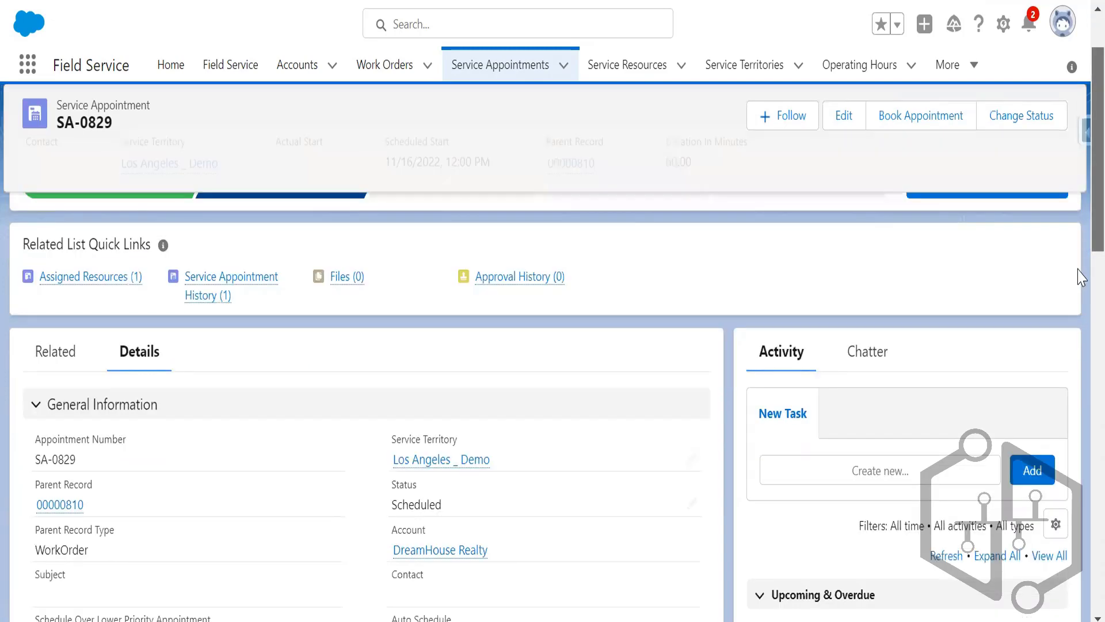
pyautogui.scroll(-3, 1082, 278)
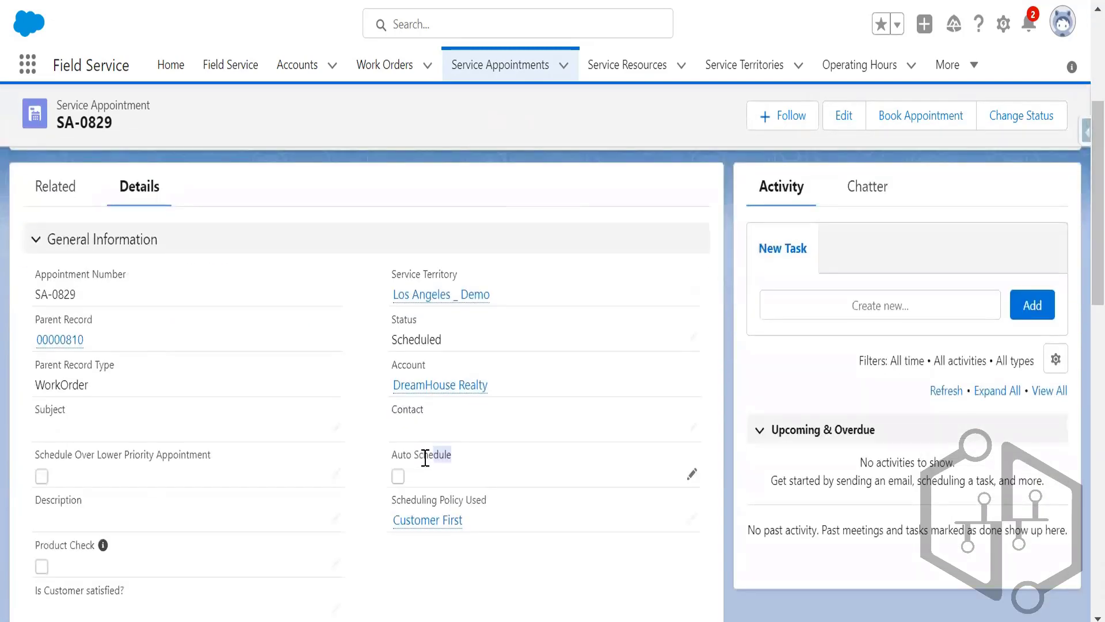
pyautogui.moveTo(425, 459); pyautogui.dragTo(381, 458)
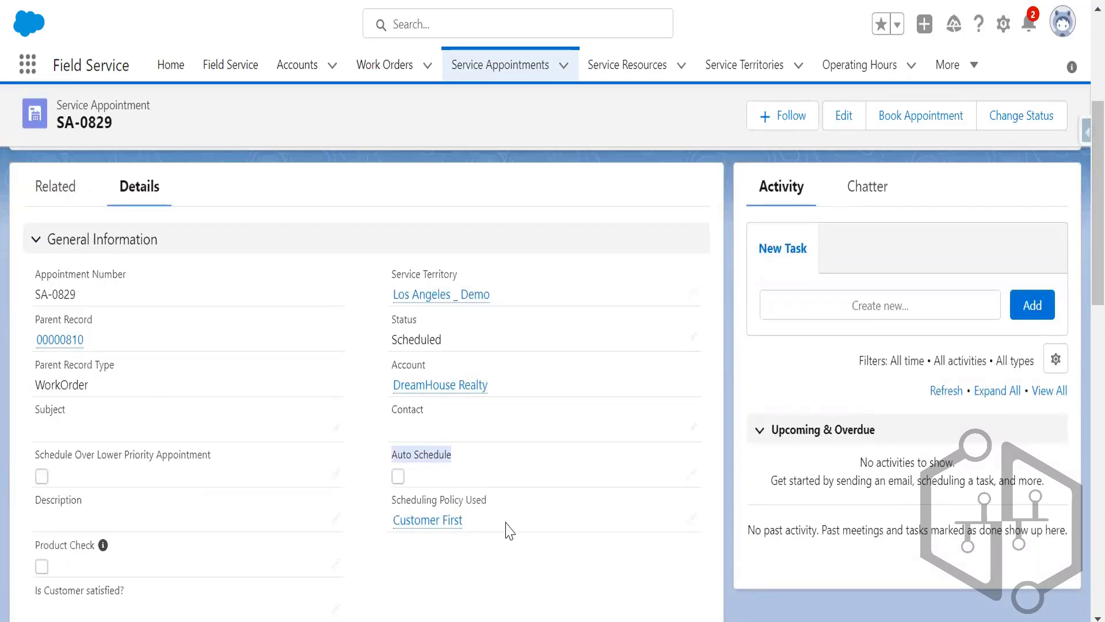
pyautogui.scroll(-3, 531, 452)
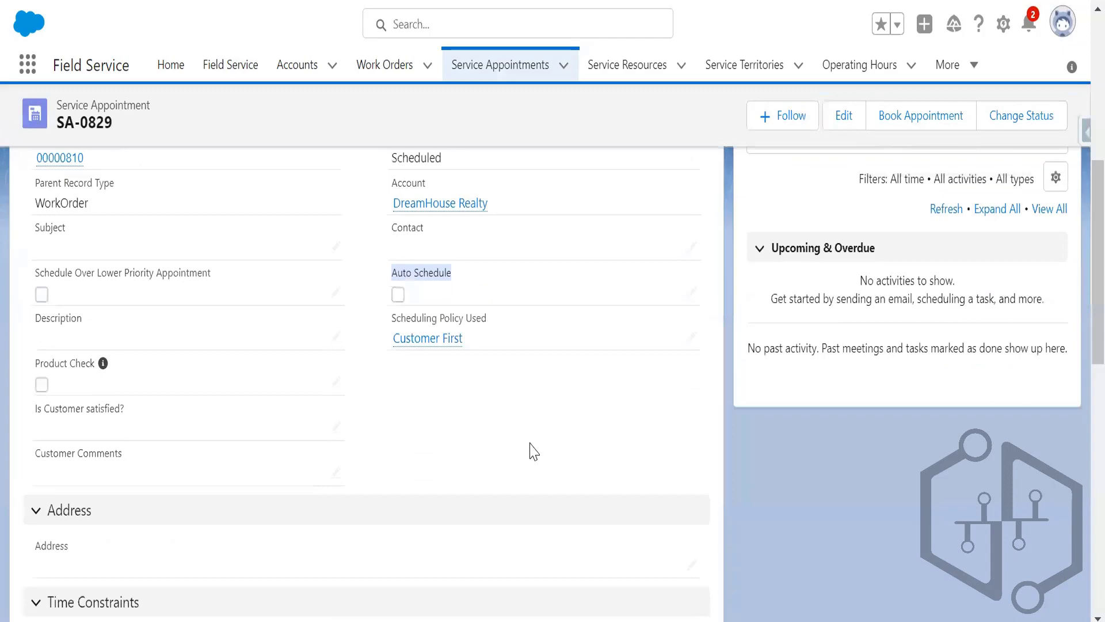
pyautogui.scroll(3, 531, 452)
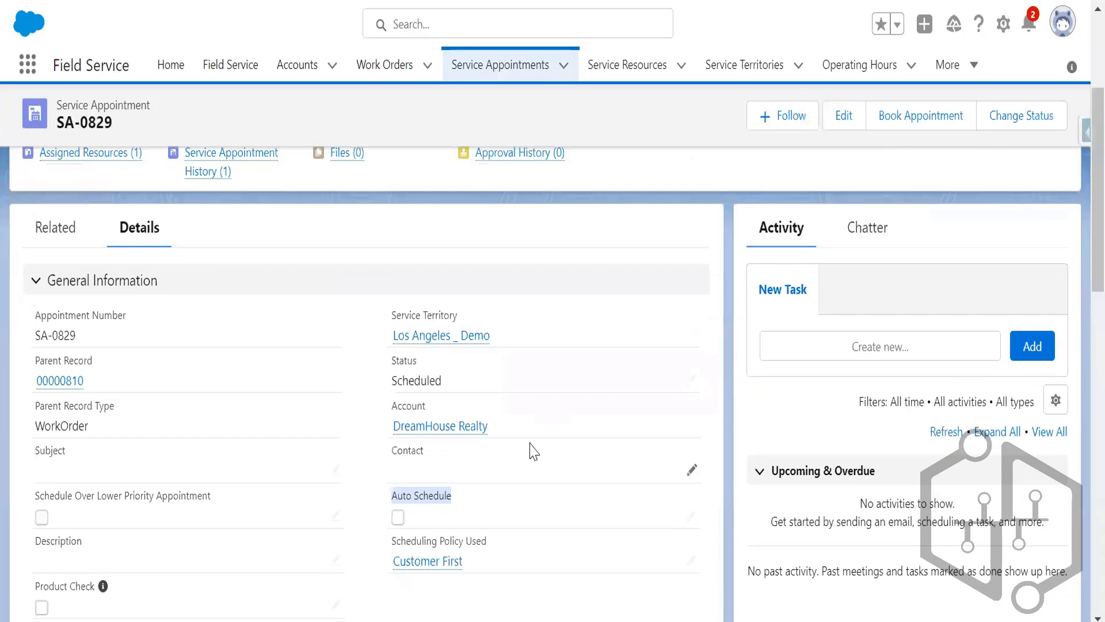
# - Switch to the text editor notes and add the heading "Custom Action:" below the RSO line
pyautogui.scroll(4, 534, 452)
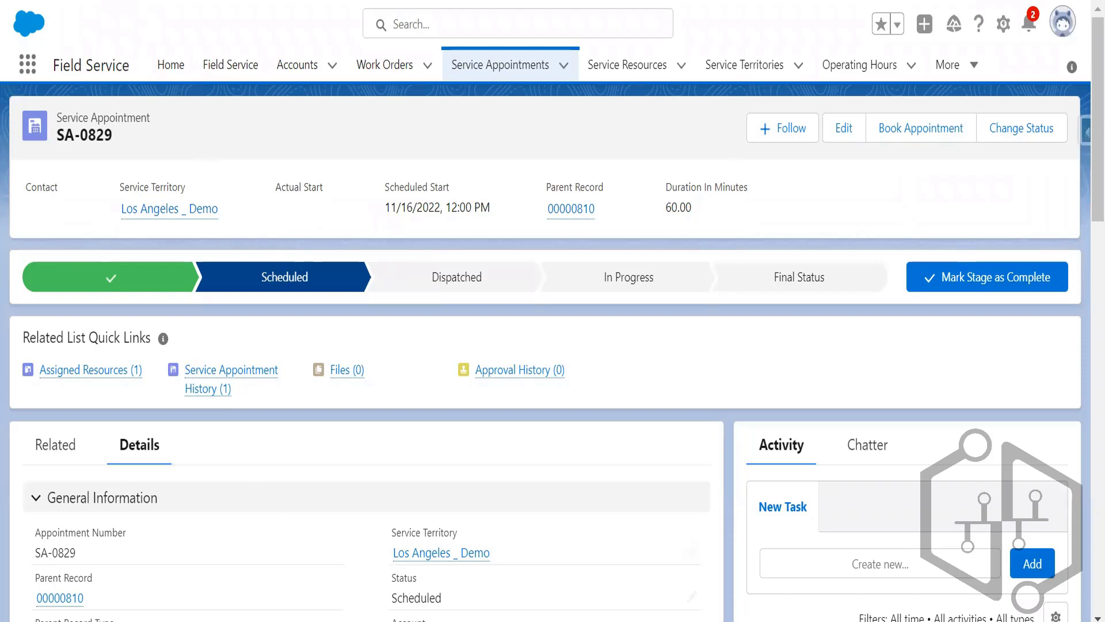
pyautogui.hotkey('alt', 'Tab')
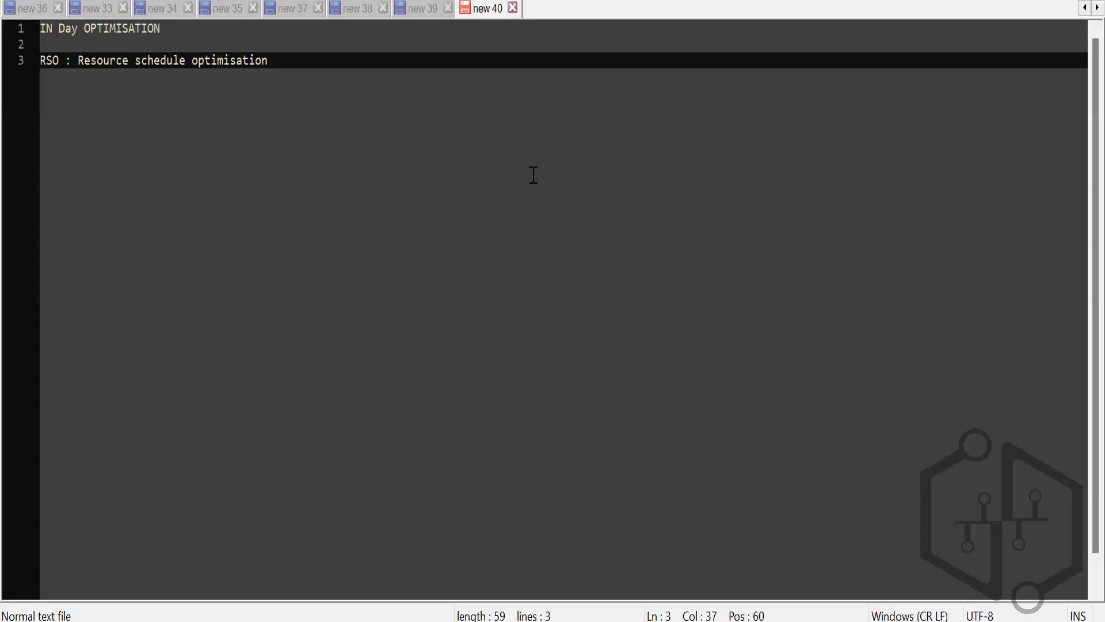
pyautogui.press('Return')
pyautogui.press('Return')
pyautogui.write('Cu')
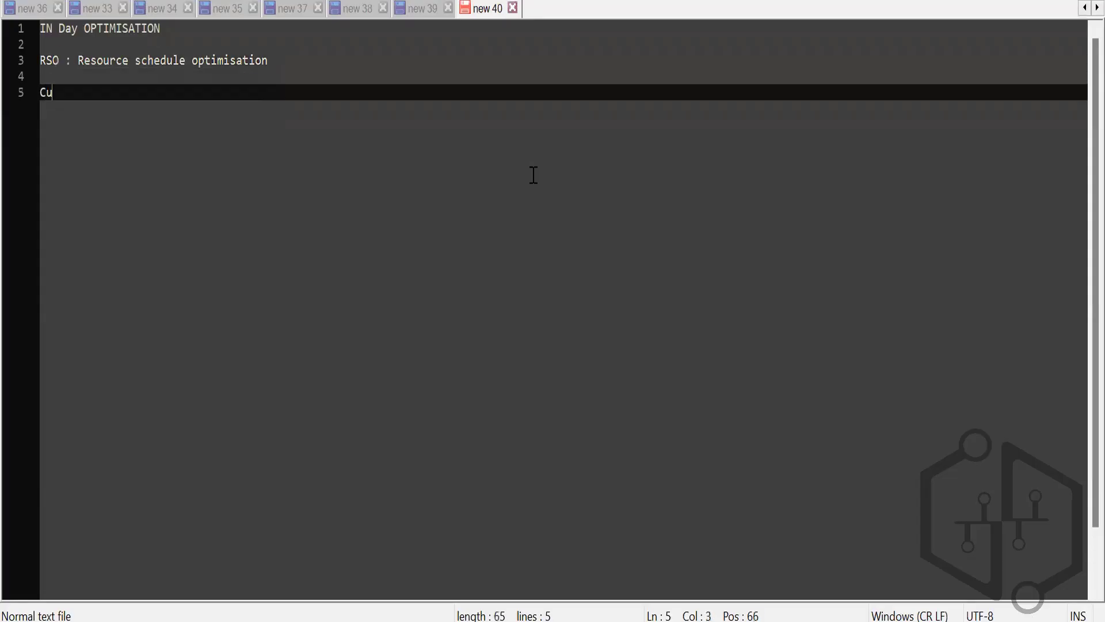
pyautogui.write('stom Acti')
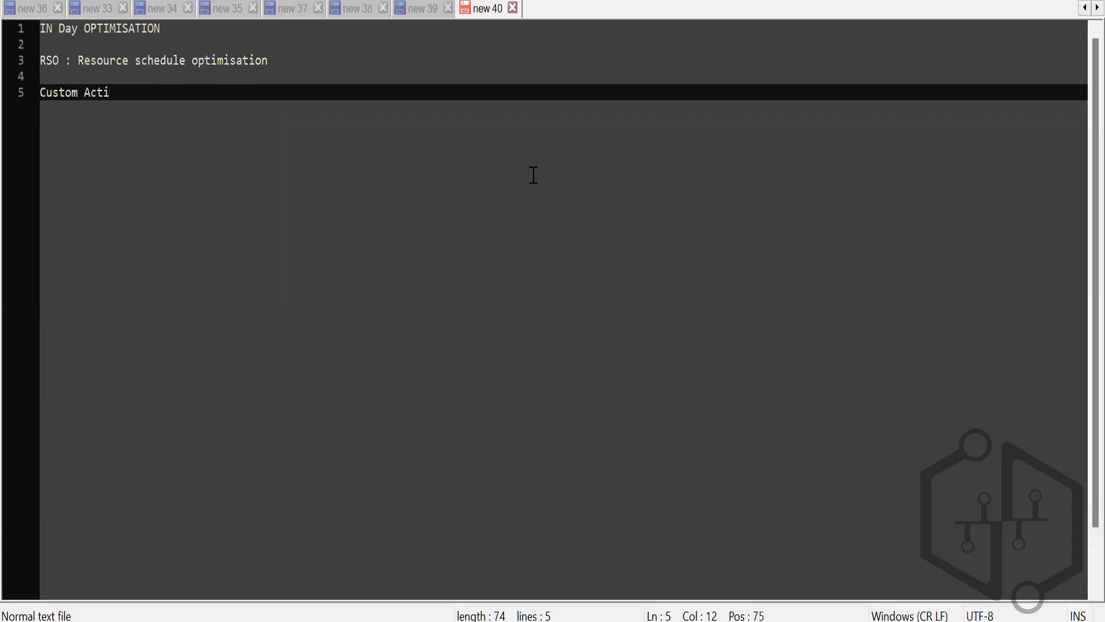
pyautogui.write('on:')
pyautogui.press('Return')
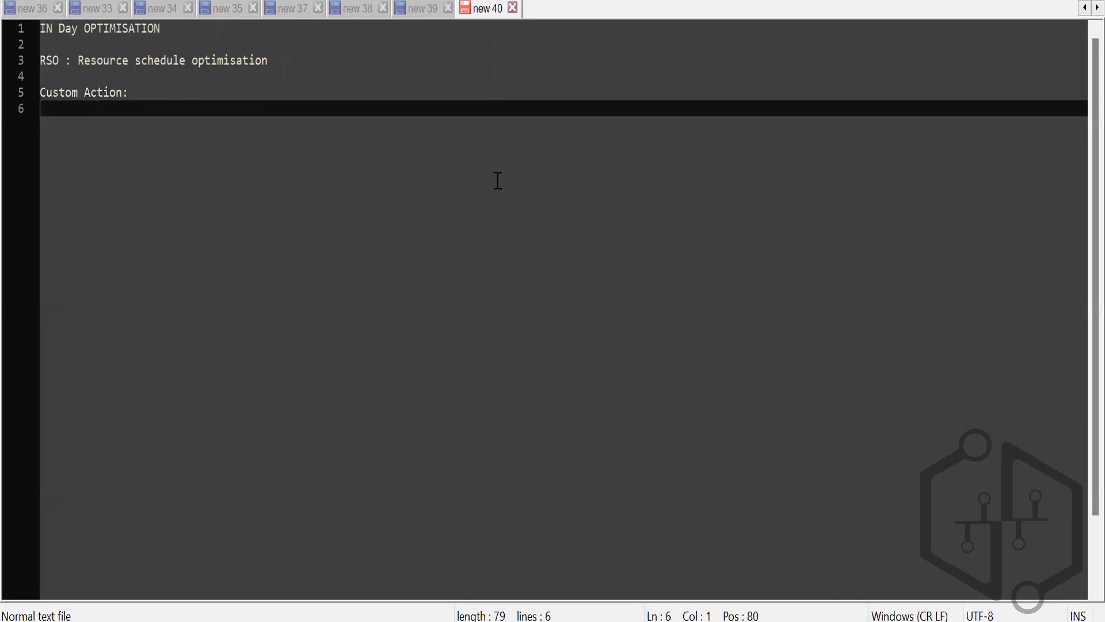
# - List the first two custom action steps: "1. Write an Apex class" and "2. Assign the permissions to the class"
pyautogui.press('Return')
pyautogui.write('1')
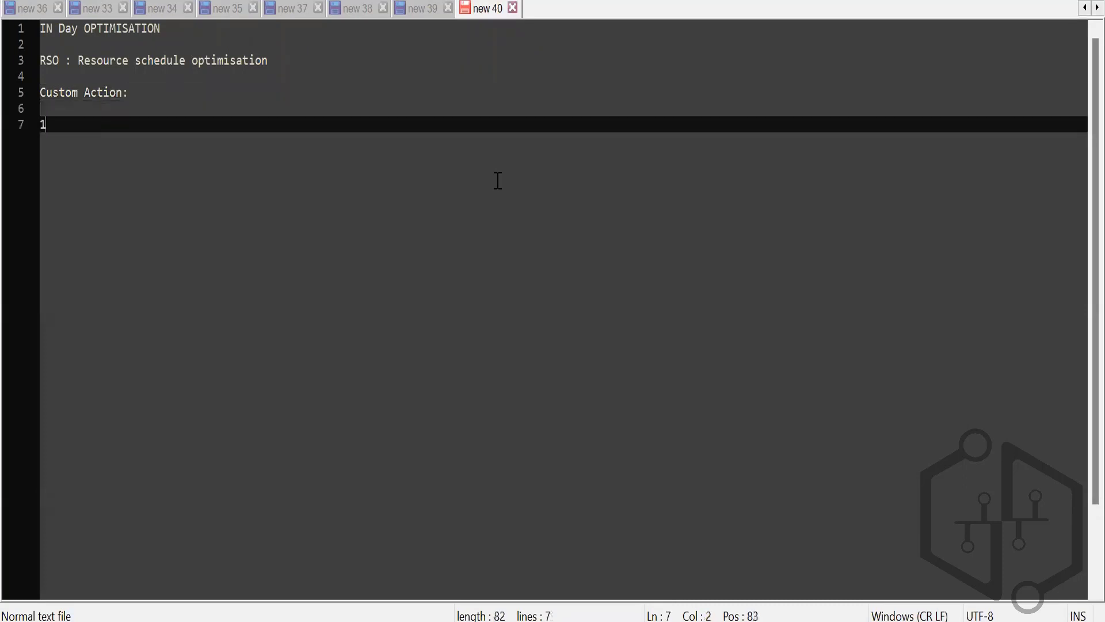
pyautogui.write('. Write an Apex class')
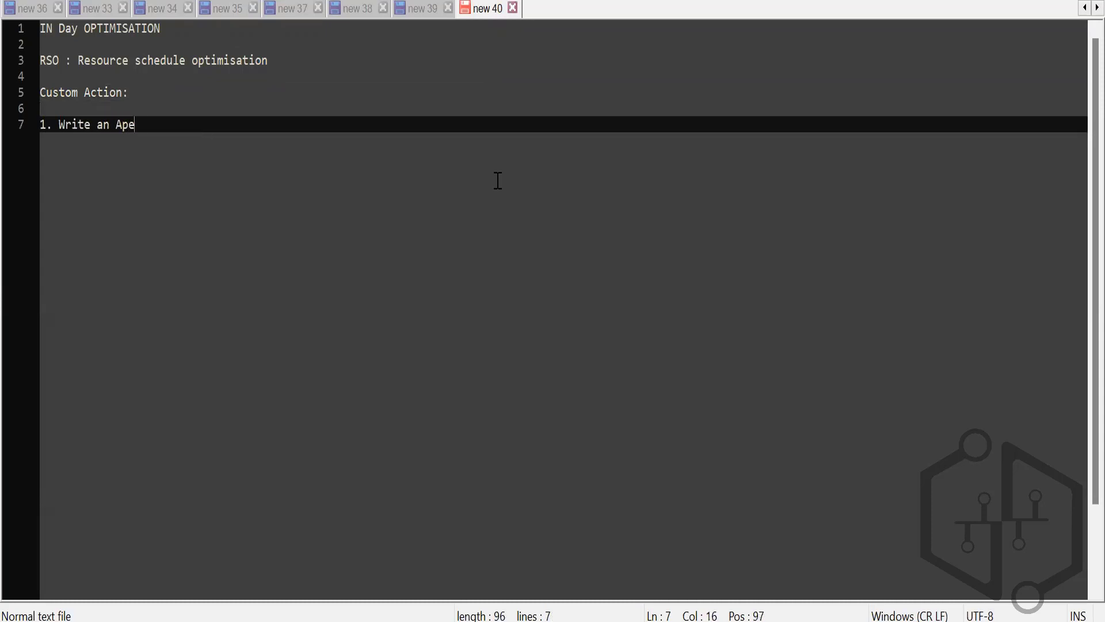
pyautogui.press('Return')
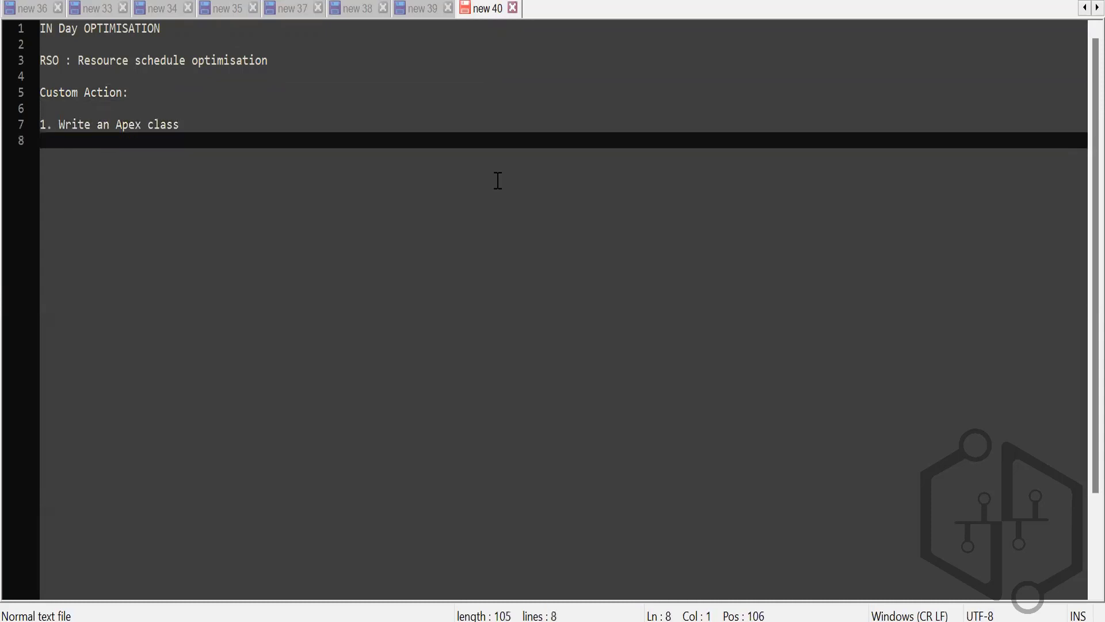
pyautogui.write('2. Assign the pe')
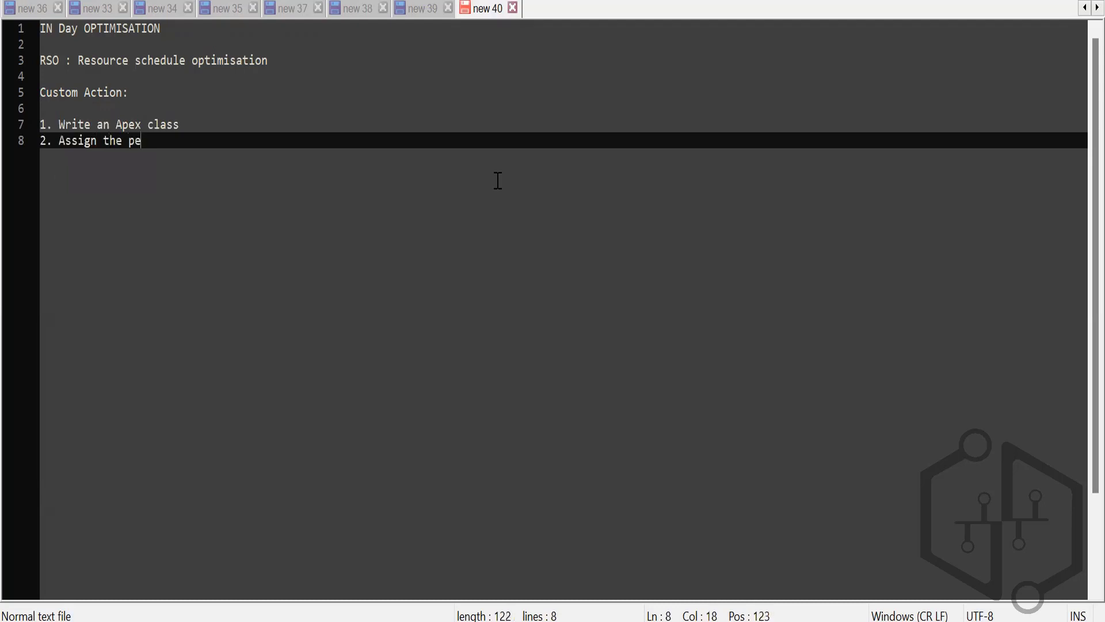
pyautogui.write('rmissions')
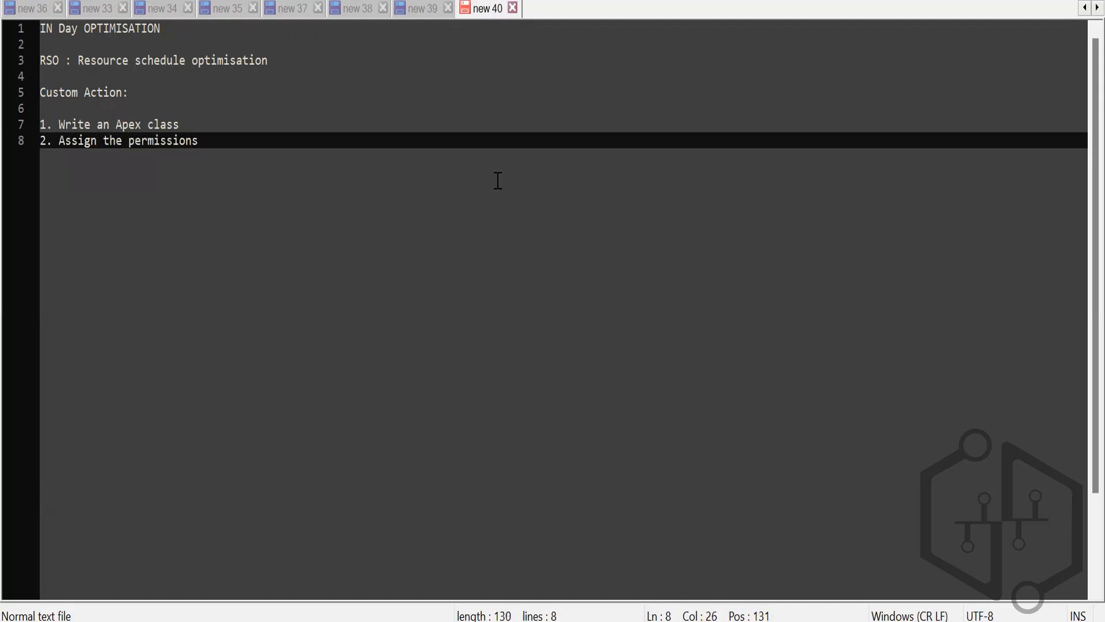
pyautogui.write(' to the class')
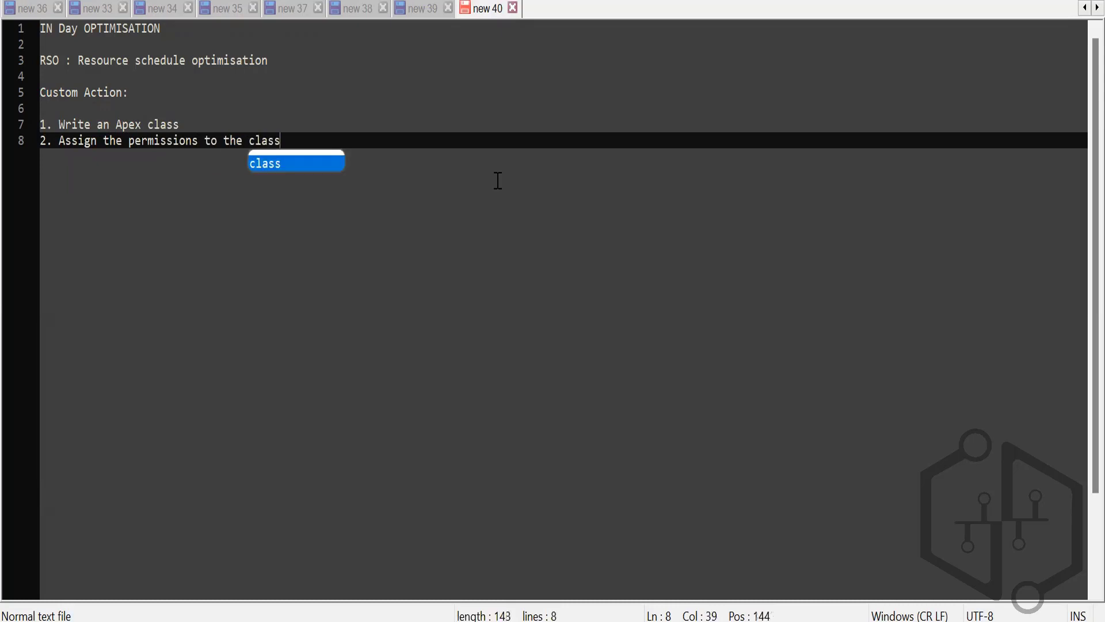
pyautogui.press('Return')
pyautogui.press('Return')
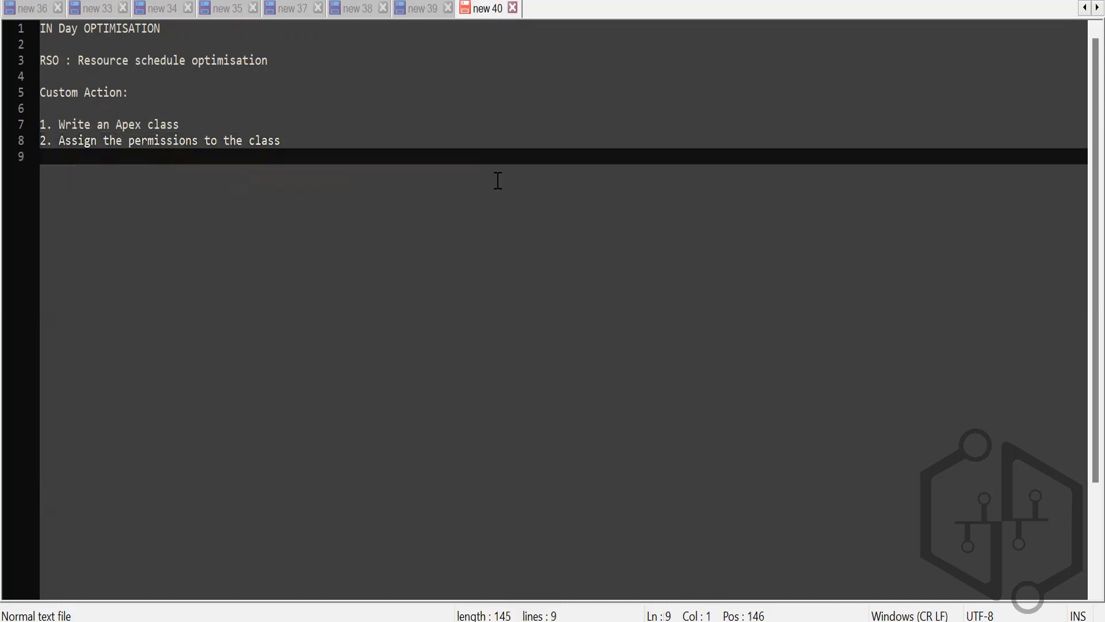
# - Add the third list item "3. Add that custom action to the dispatcher console" to the notes
pyautogui.write('3. Add that custom acti')
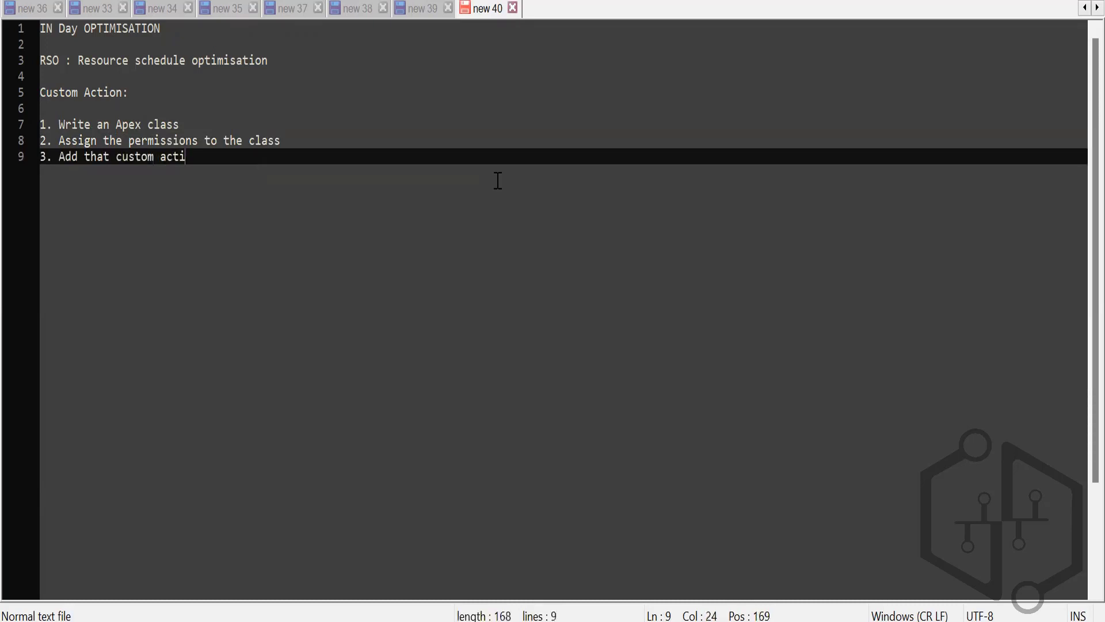
pyautogui.write('on to the dispatcher')
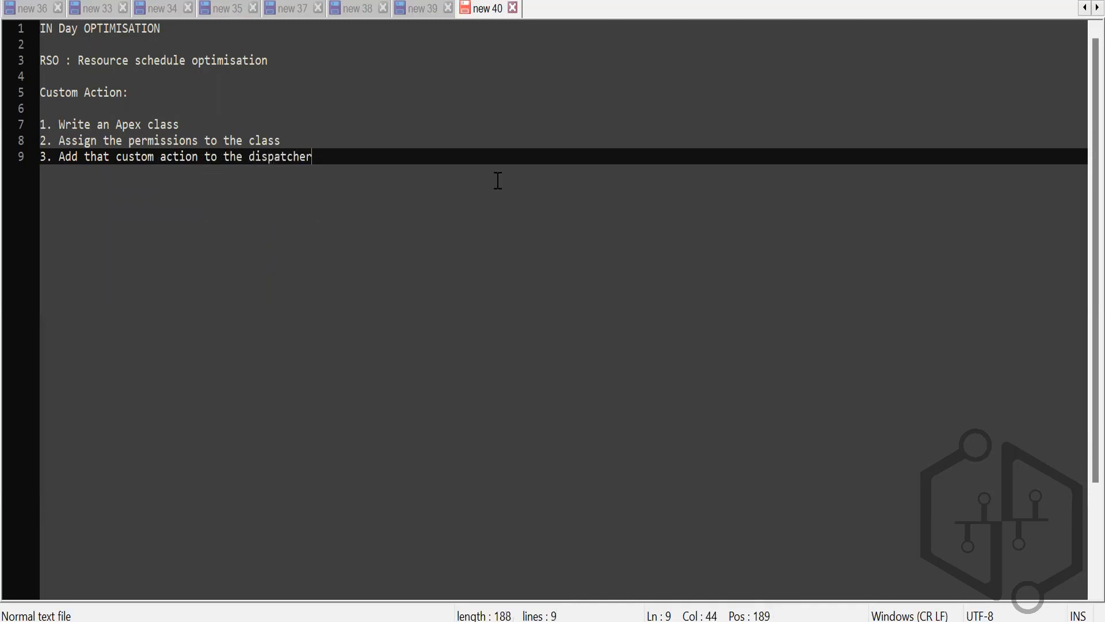
pyautogui.write(' console')
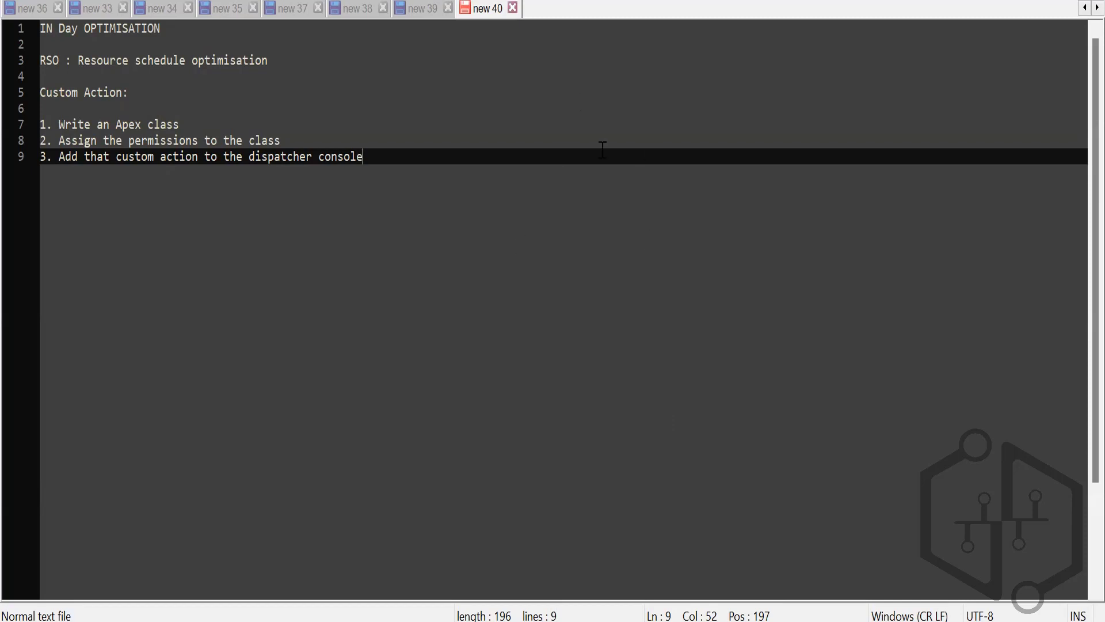
# - Put the toggleServiceAppointmentJeopardy Apex class code in a new document and highlight its name and the implemented FSL.CustomGanttServiceAppointmentAction interface
pyautogui.hotkey('ctrl', 'n')
pyautogui.write("global class toggleServiceAppointmentJeopardy implements FSL.CustomGanttServiceAppointmentAction { global String action(List<Id> serviceAppointmentsIds, Datetime \tganttStartDate, Datetime ganttEndDate, Map<String, Object> \tadditionalParameters) { List<ServiceAppointment> saList = [SELECT \tFSL__InJeopardy__c, AppointmentNumber FROM \tServiceAppointment WHERE Id in: serviceAppointmentsIds]; \tString reply = ''; \tList<String> saNames = new List<String>(); for (ServiceAppointment s : saList) { \t\ts.FSL__InJeopardy__c = !s.FSL__InJeopardy__c; \t\tsaNames.add(s.AppointmentNumber); \t} upsert saList; reply = String.join(saNames, ', '); \treturn 'Service Appointments successfully processed: ' + \tReply; } }")
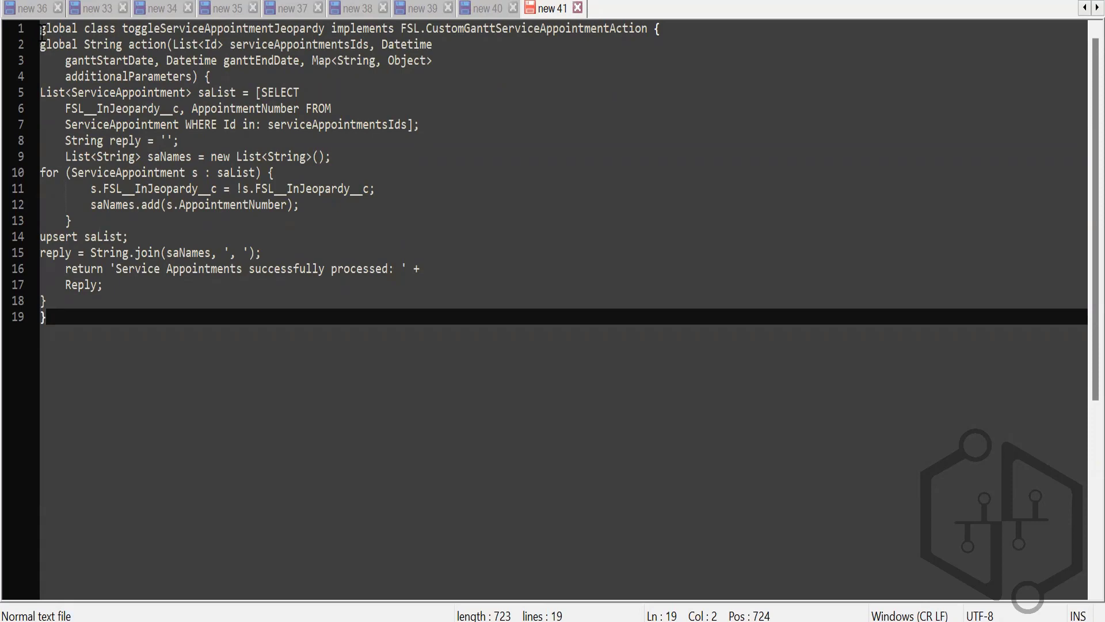
pyautogui.doubleClick(244, 29)
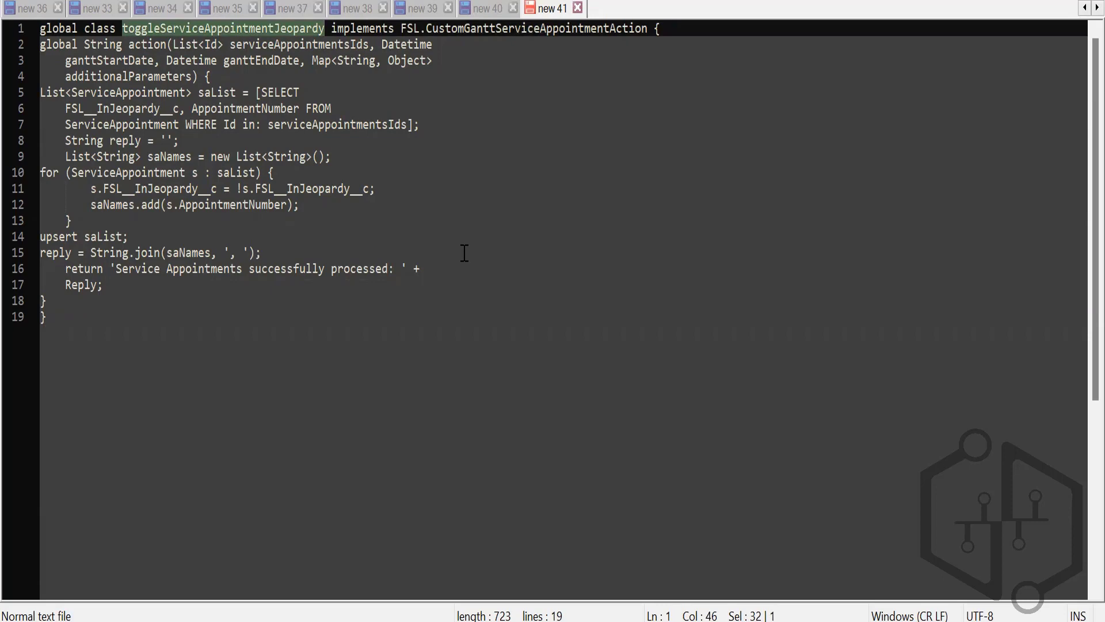
pyautogui.doubleClick(378, 31)
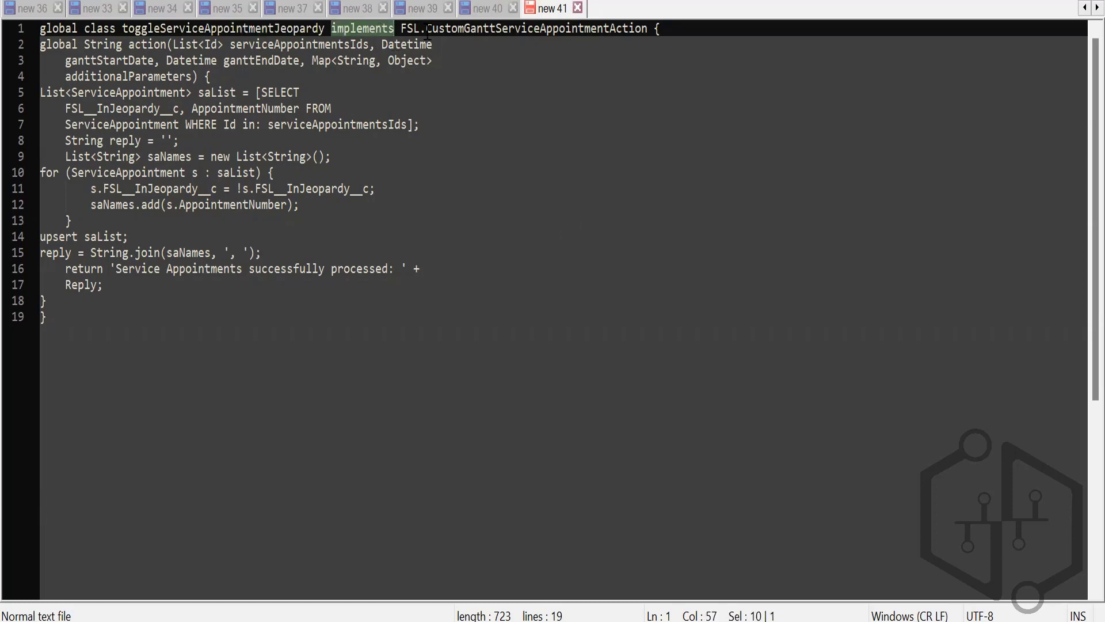
pyautogui.moveTo(400, 30); pyautogui.dragTo(647, 36)
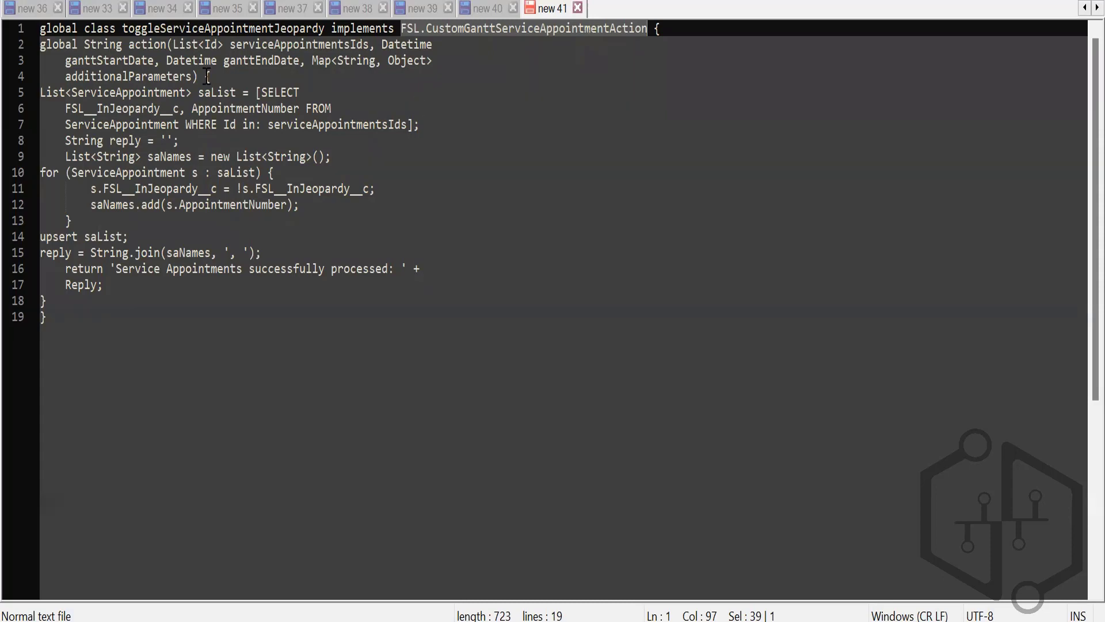
# - Examine the action method's parameters and the ServiceAppointment query, including FSL__InJeopardy__c, AppointmentNumber and the serviceAppointmentsIds filter
pyautogui.click(299, 46)
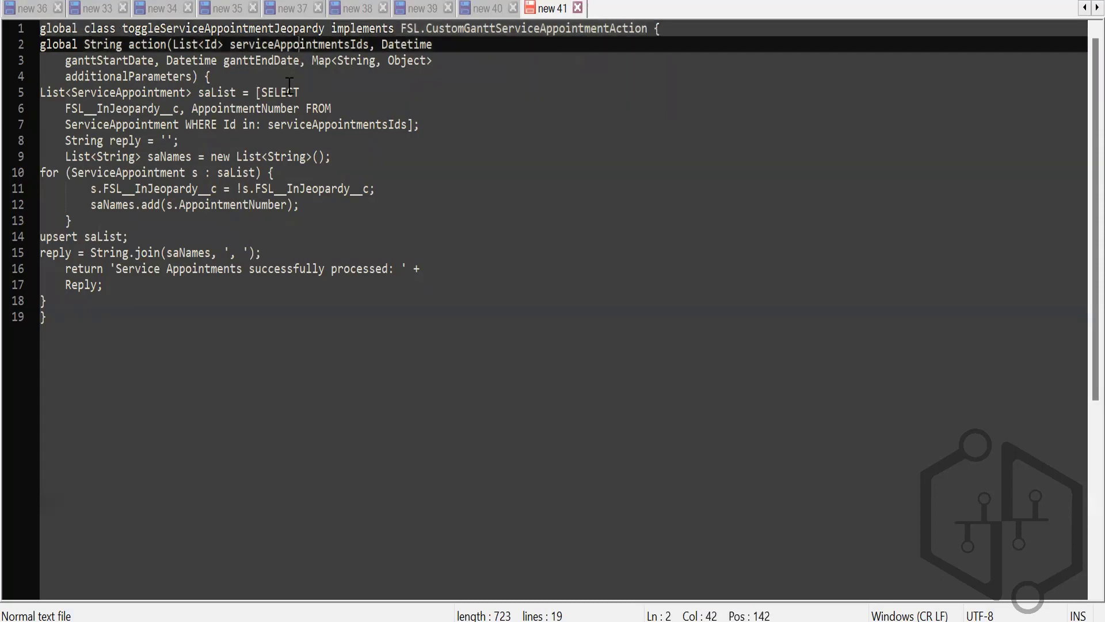
pyautogui.doubleClick(299, 45)
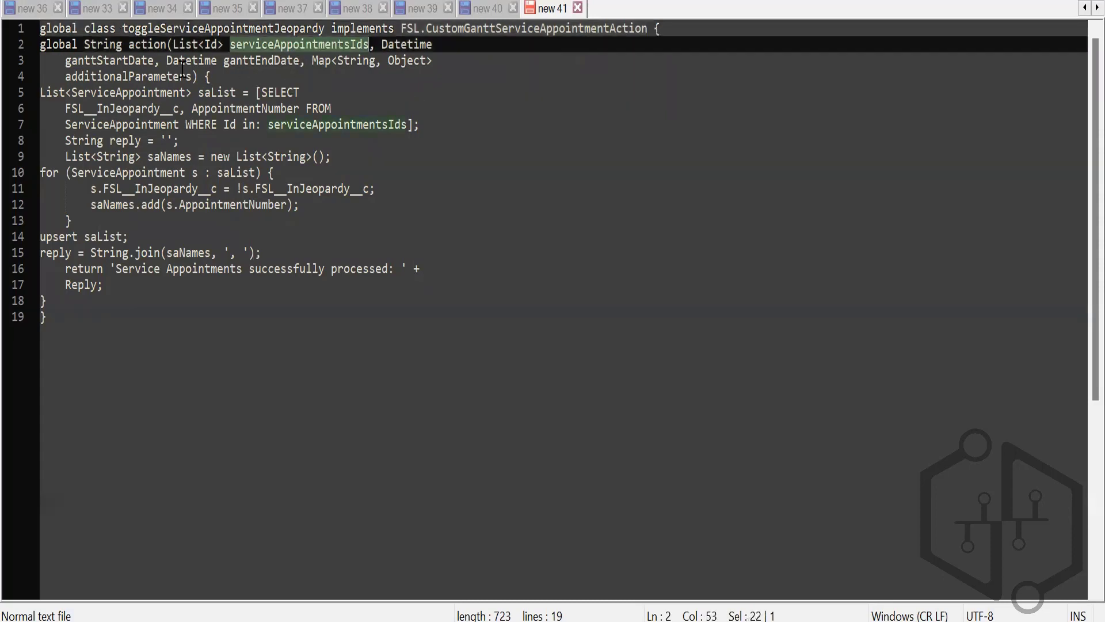
pyautogui.doubleClick(101, 60)
pyautogui.doubleClick(247, 61)
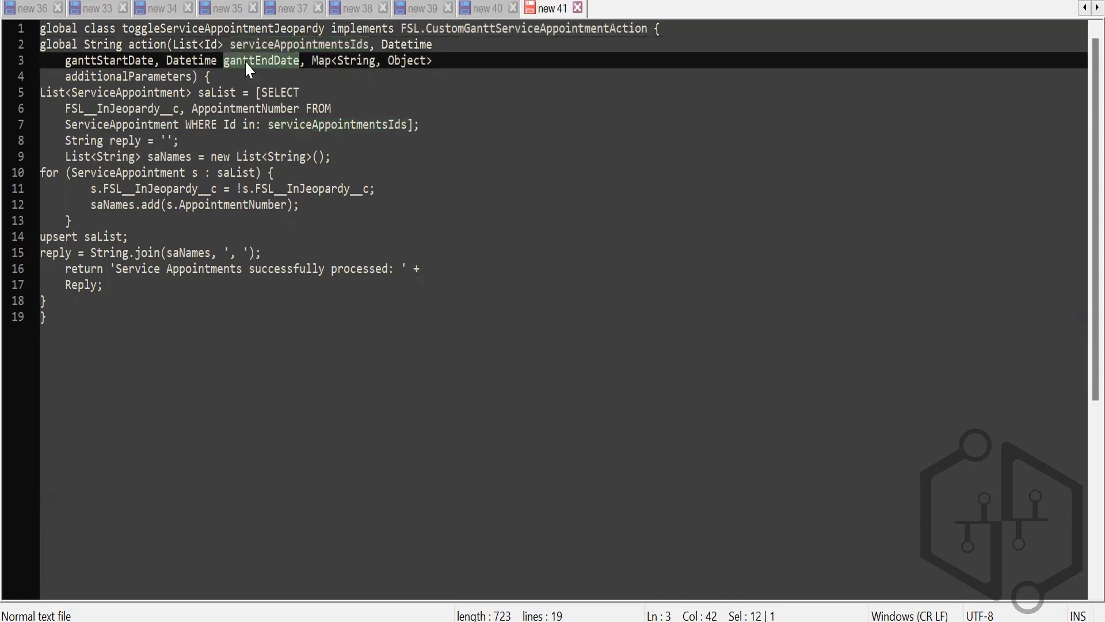
pyautogui.doubleClick(152, 78)
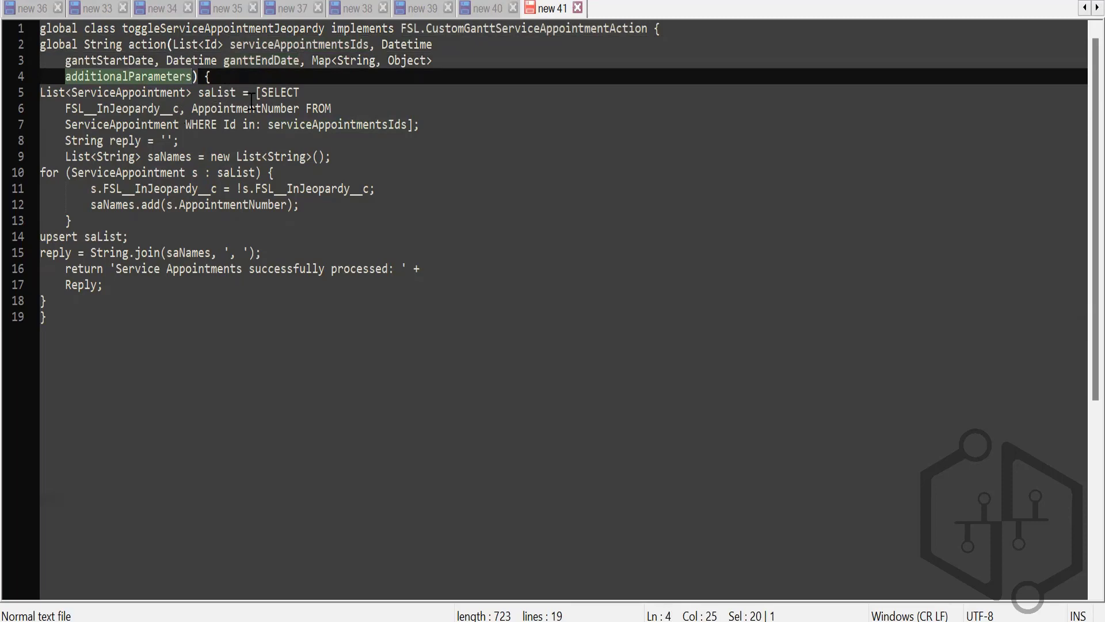
pyautogui.doubleClick(126, 126)
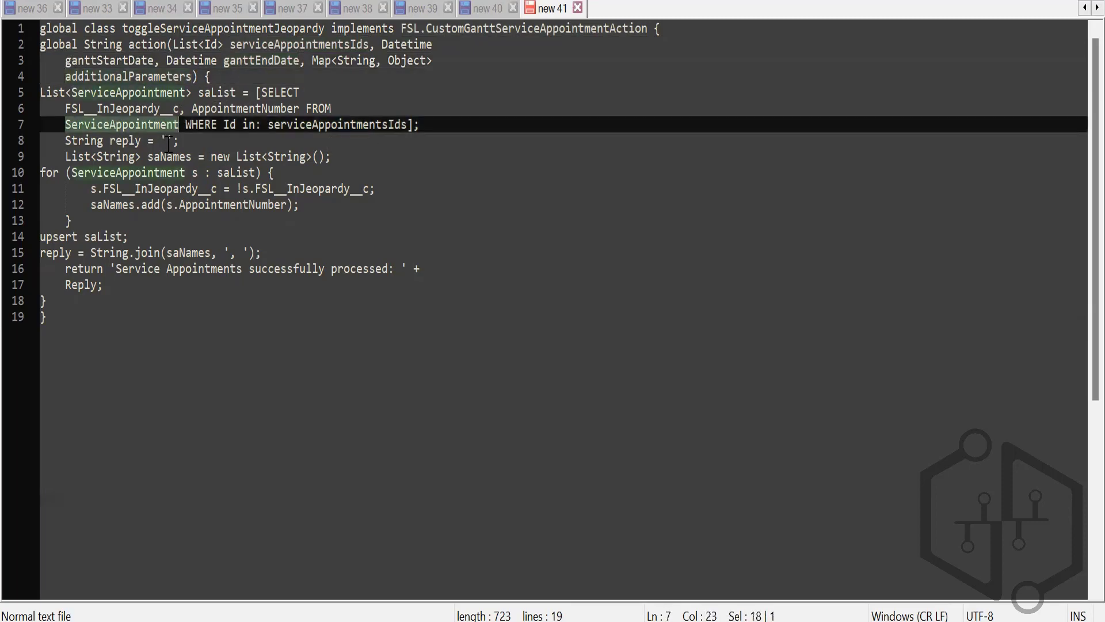
pyautogui.doubleClick(105, 111)
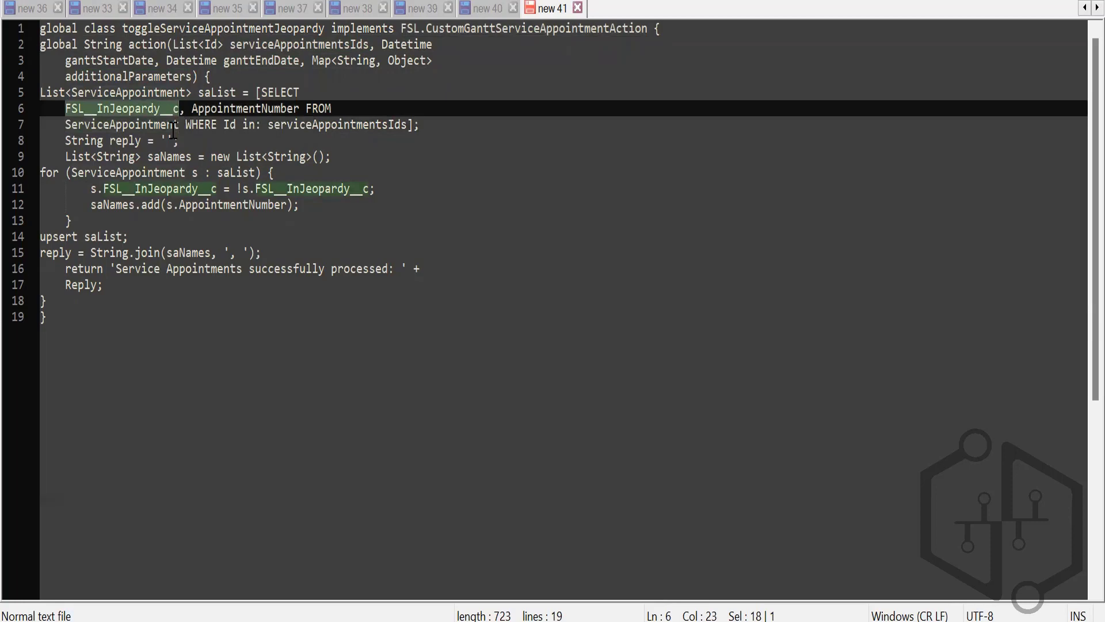
pyautogui.doubleClick(242, 110)
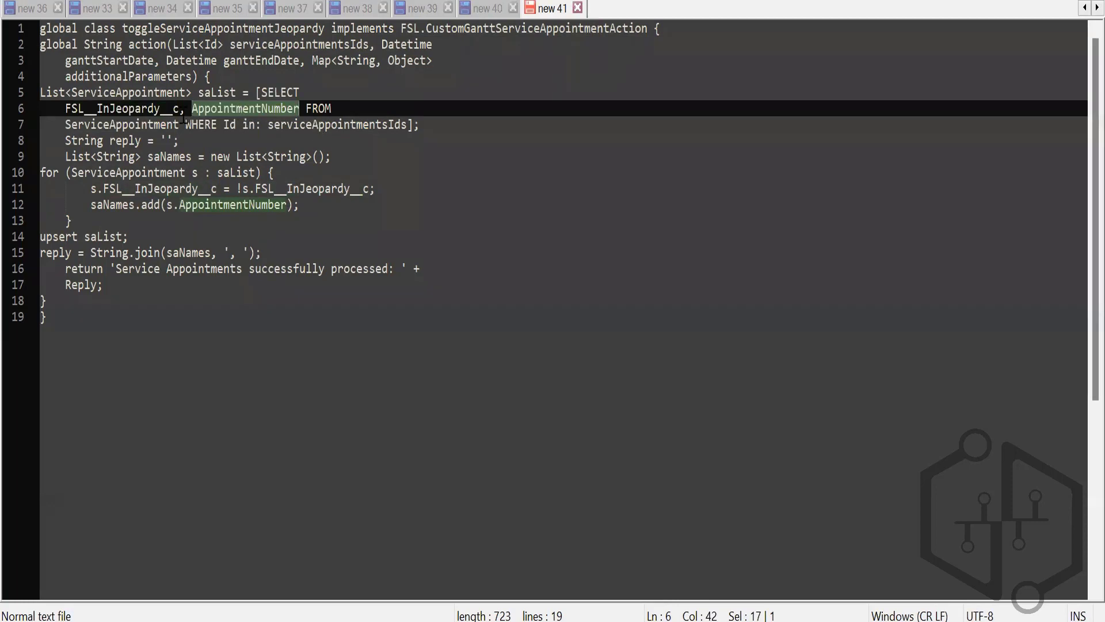
pyautogui.doubleClick(336, 125)
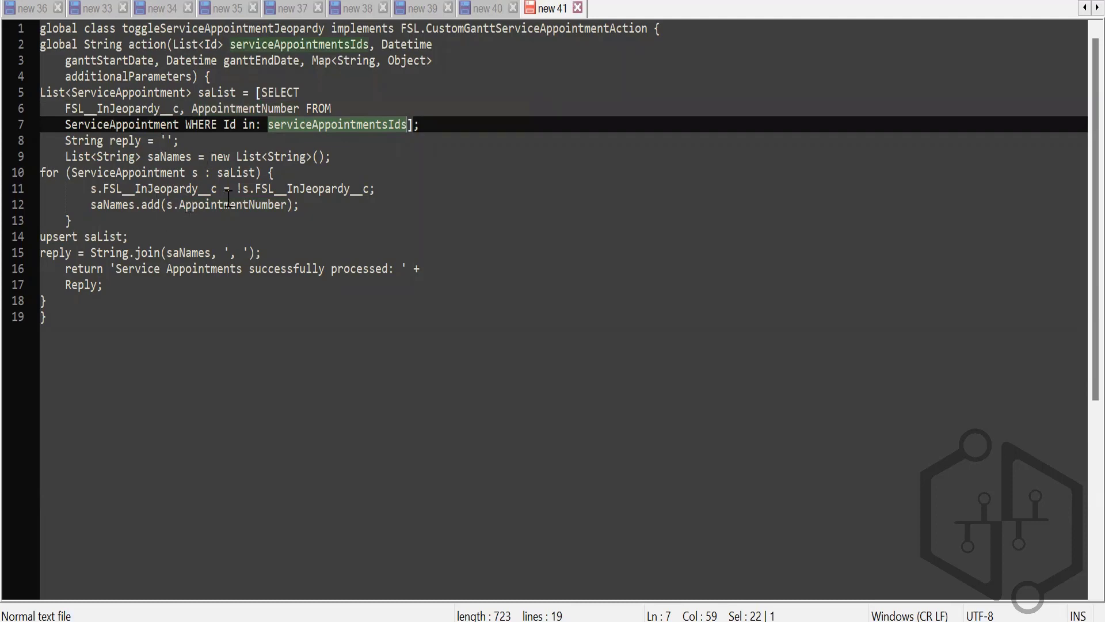
# - Examine the loop over saList, the upsert, and the reply built from saNames with its success message
pyautogui.doubleClick(231, 173)
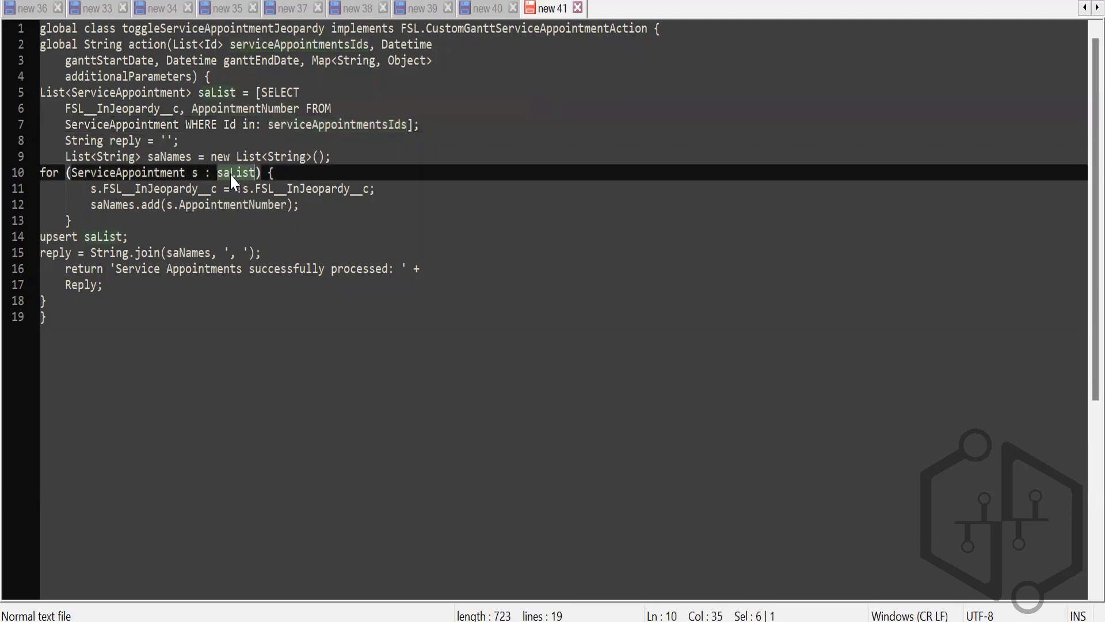
pyautogui.moveTo(300, 206); pyautogui.dragTo(116, 206)
pyautogui.click(181, 296)
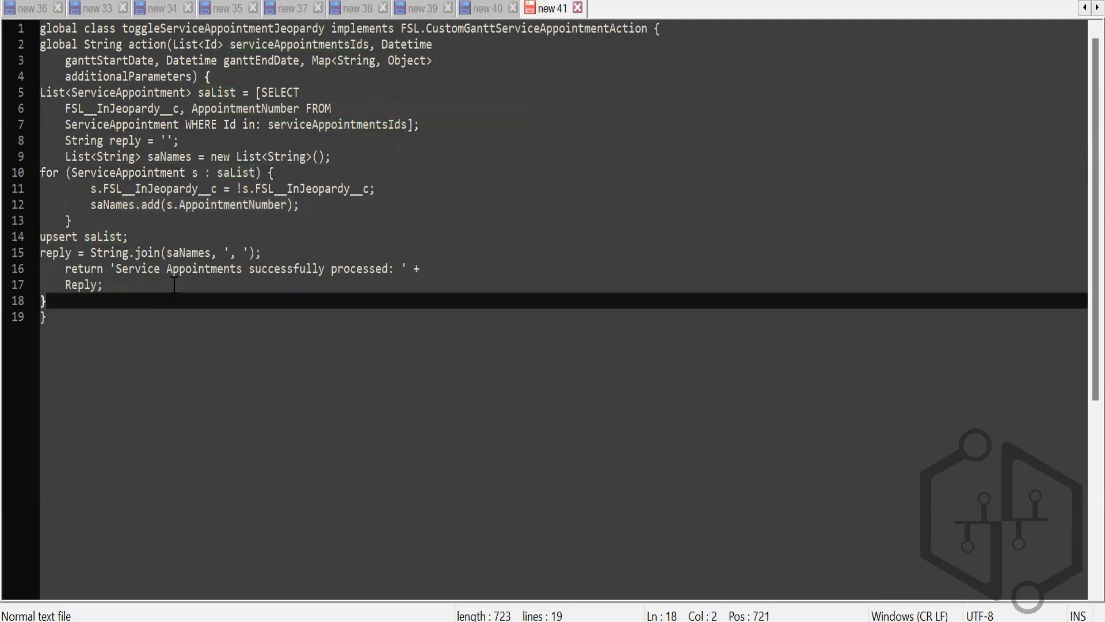
pyautogui.moveTo(117, 269); pyautogui.dragTo(388, 268)
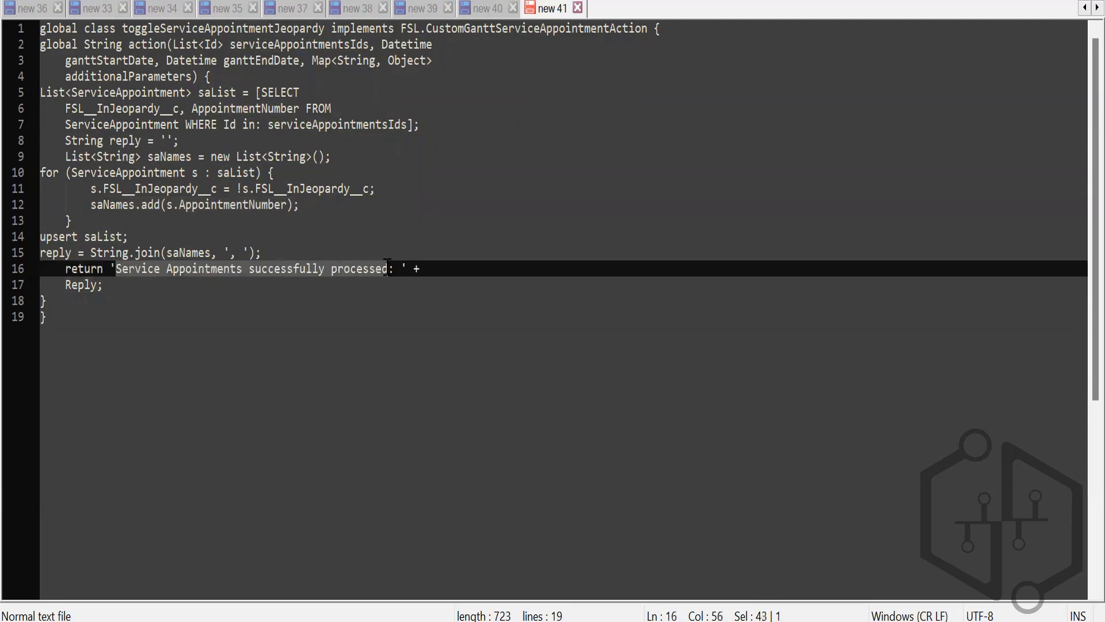
pyautogui.doubleClick(181, 254)
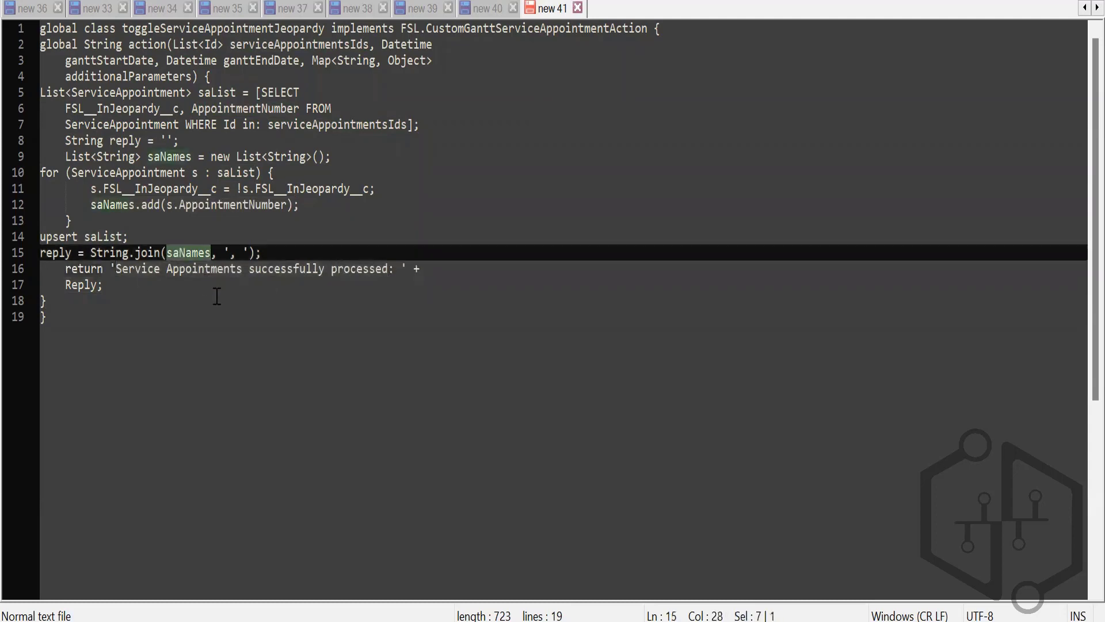
pyautogui.doubleClick(61, 240)
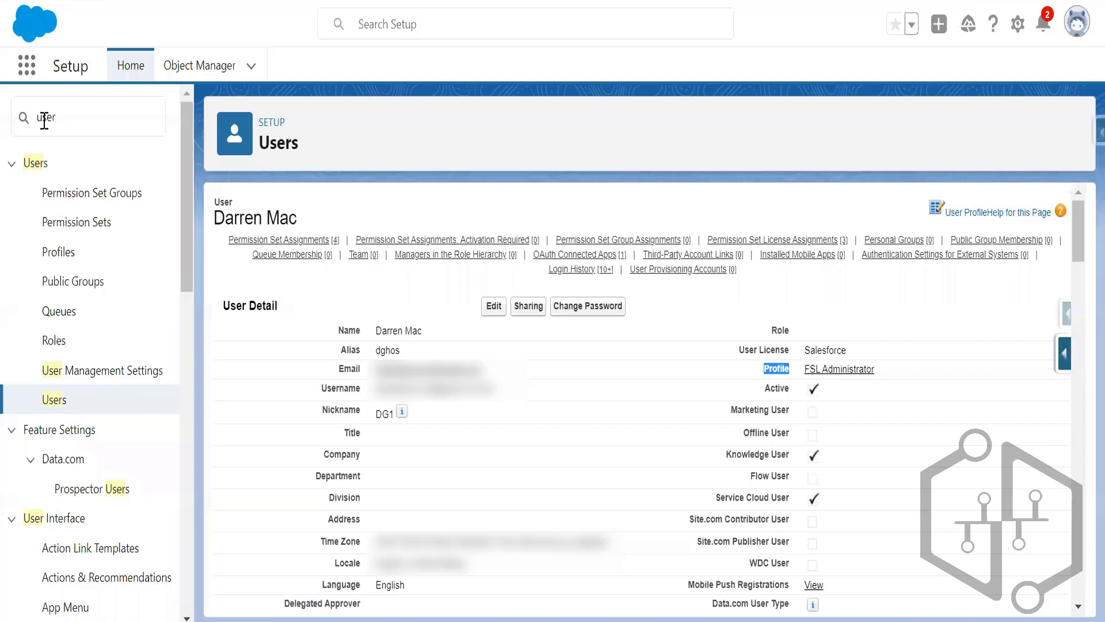
# - Switch to Salesforce Setup, search for "custom per" and open a blank new custom permission form
pyautogui.doubleClick(45, 122)
pyautogui.write('custo')
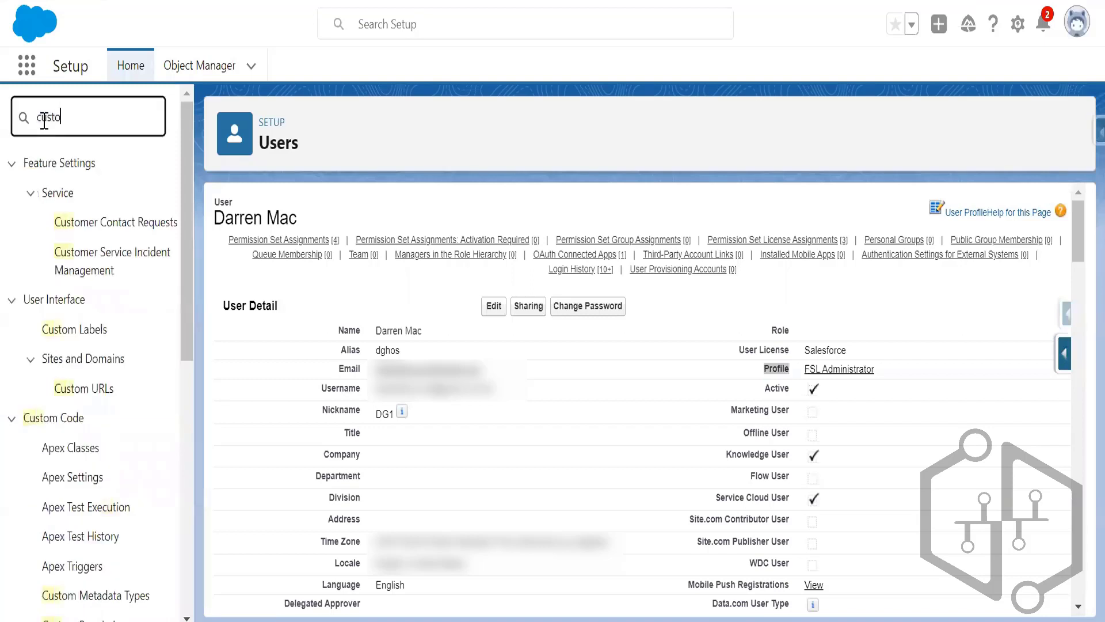
pyautogui.write('m p')
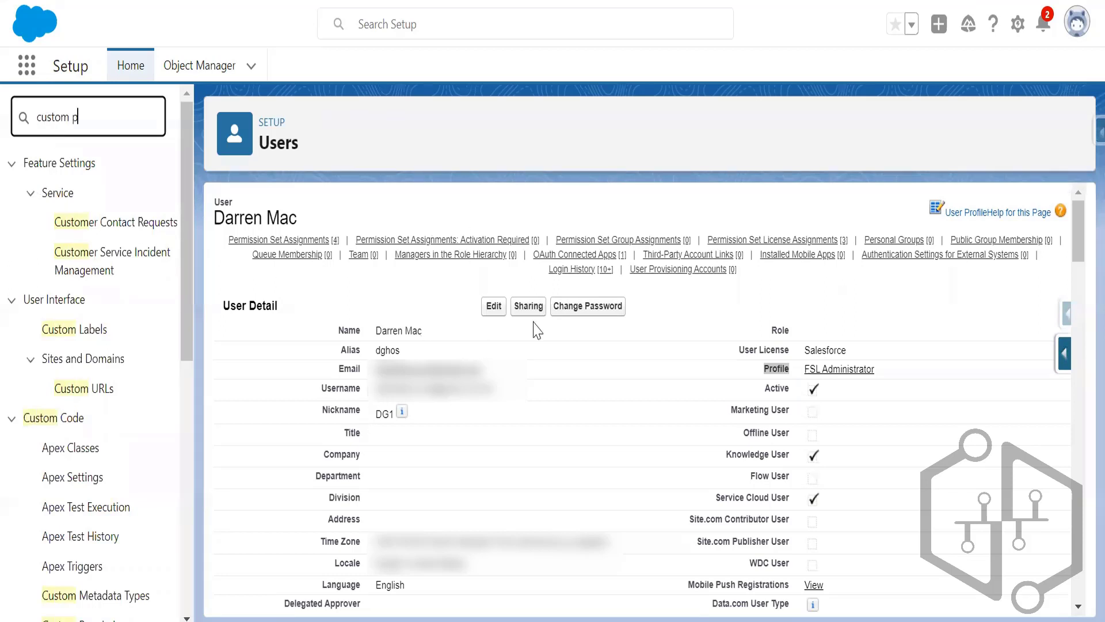
pyautogui.write('er')
pyautogui.press('Return')
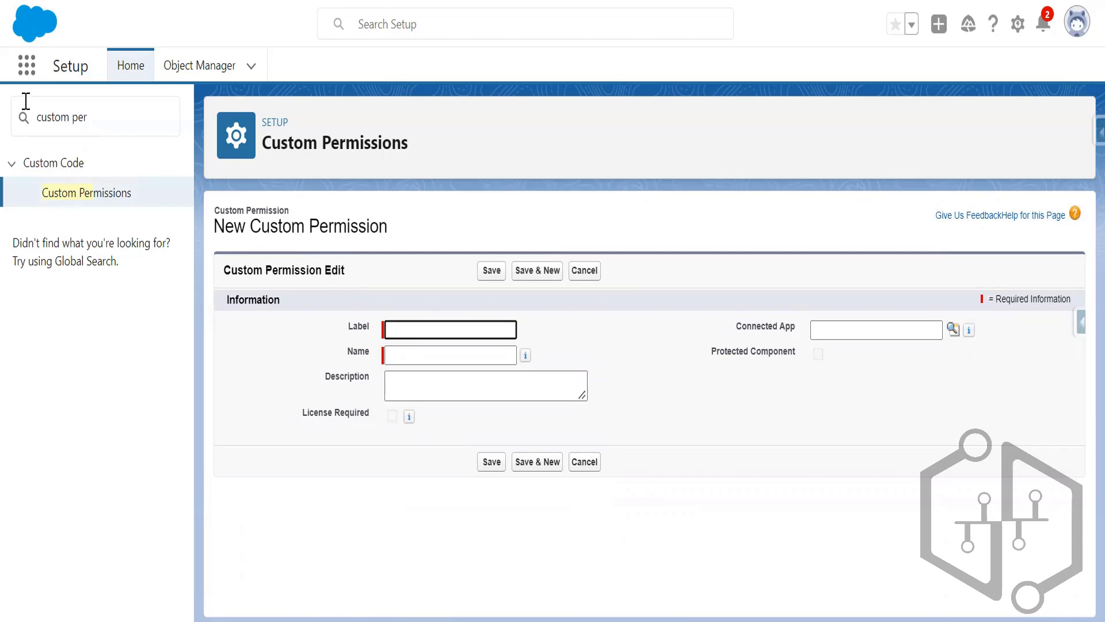
# - View the Permission Sets list, and open the Dispatcher Console UI custom actions in Field Service Settings
pyautogui.click(1016, 25)
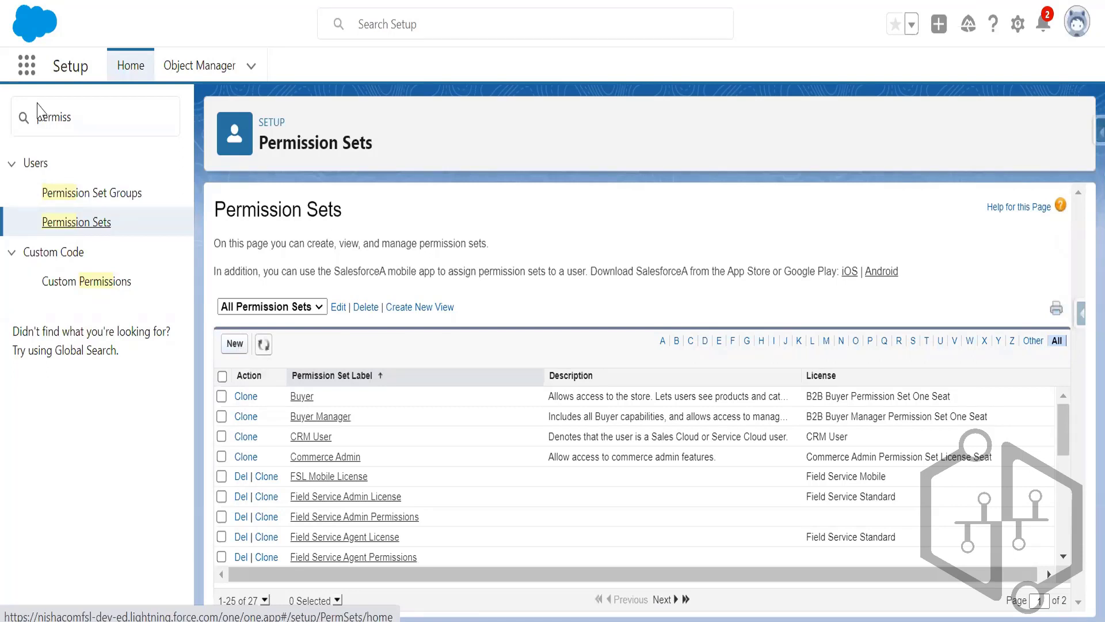
pyautogui.click(27, 68)
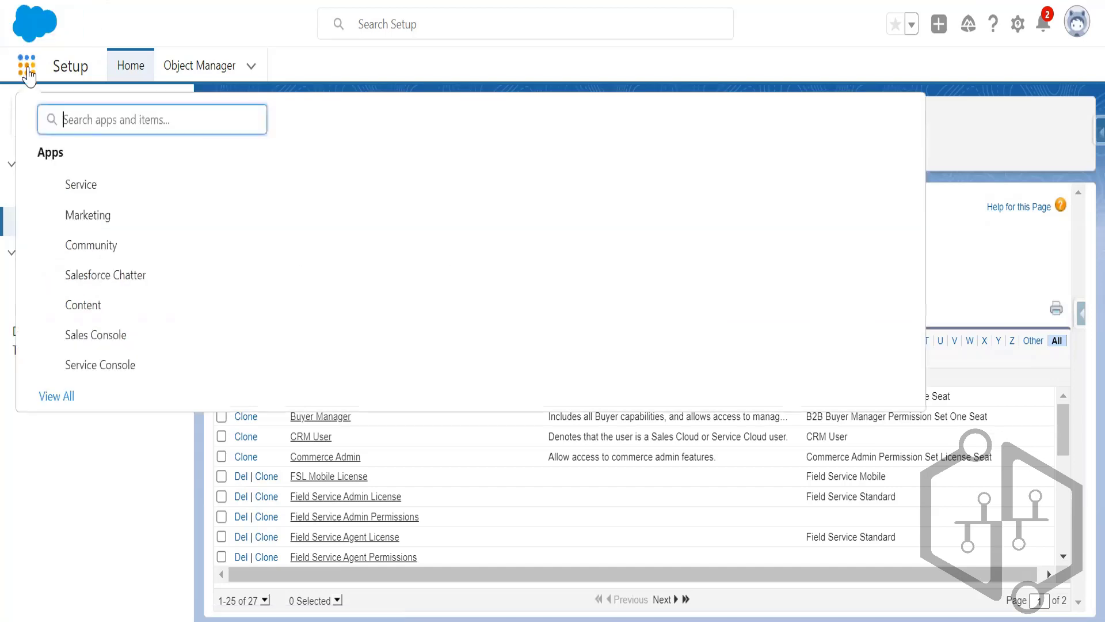
pyautogui.click(27, 68)
pyautogui.click(27, 68)
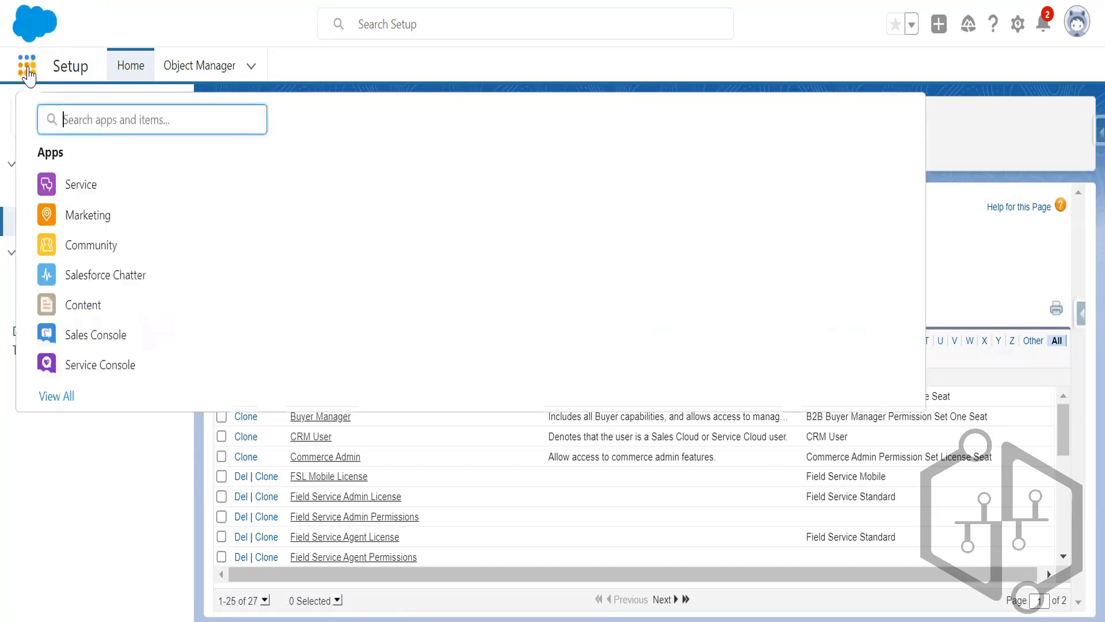
pyautogui.write('fiel')
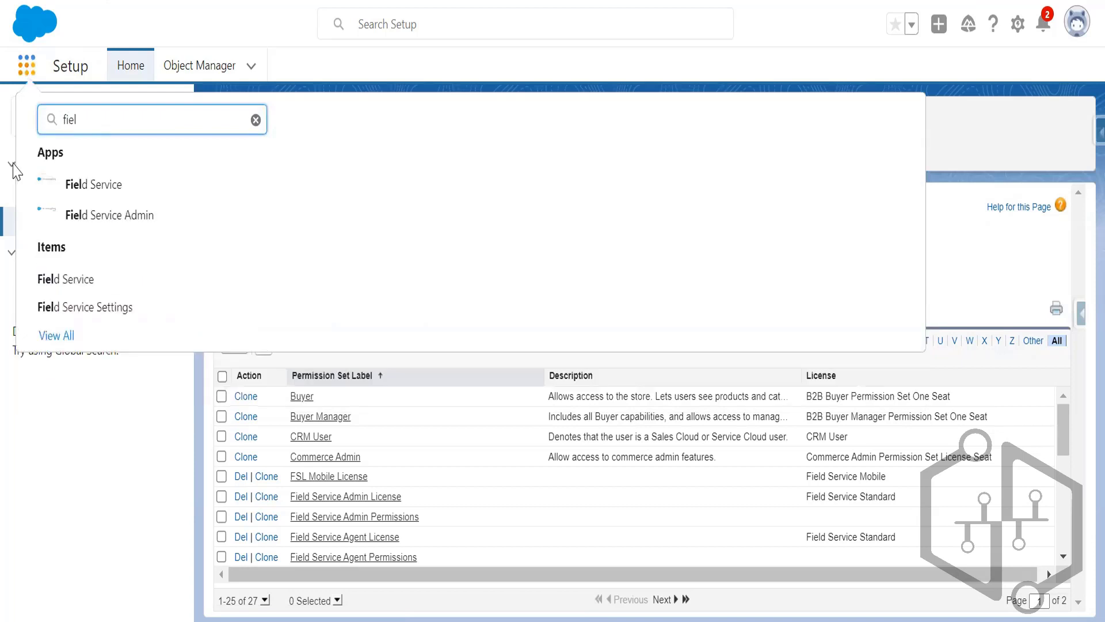
pyautogui.press('Down')
pyautogui.press('Down')
pyautogui.press('Down')
pyautogui.press('Down')
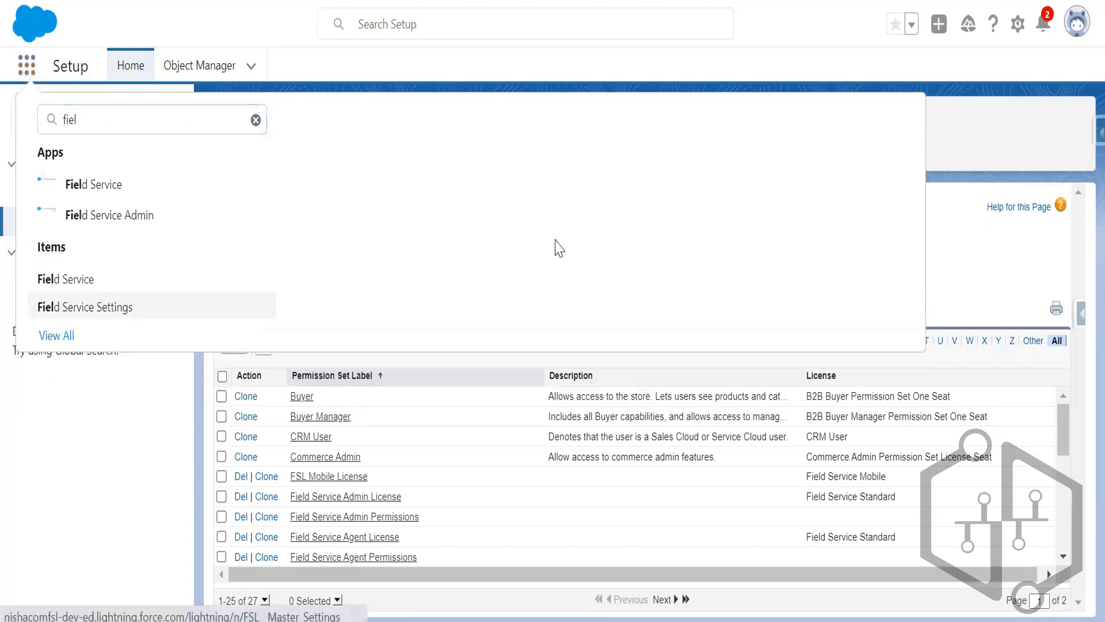
pyautogui.press('Return')
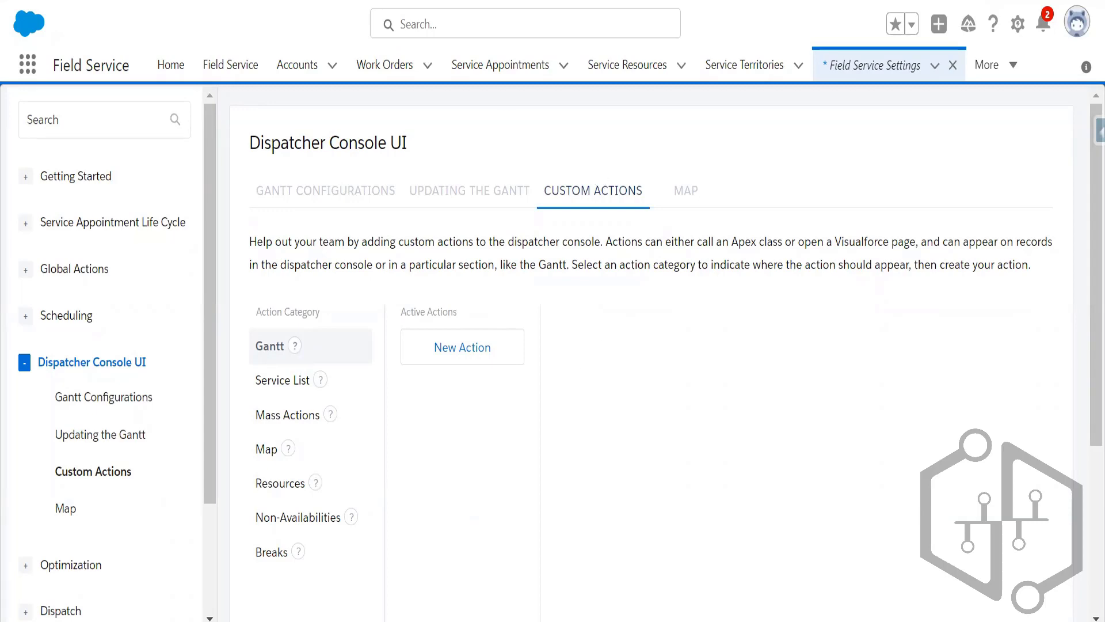
# - Open the Field Service Gantt and examine the actions offered for the 12 PM appointment on November 16, 2022
pyautogui.click(230, 64)
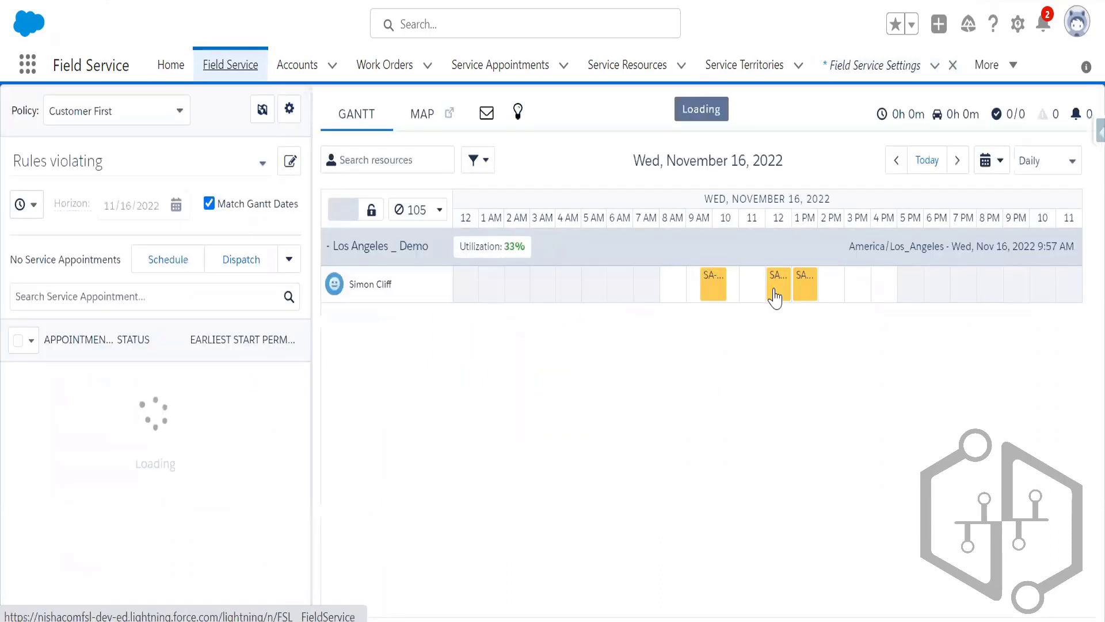
pyautogui.rightClick(777, 289)
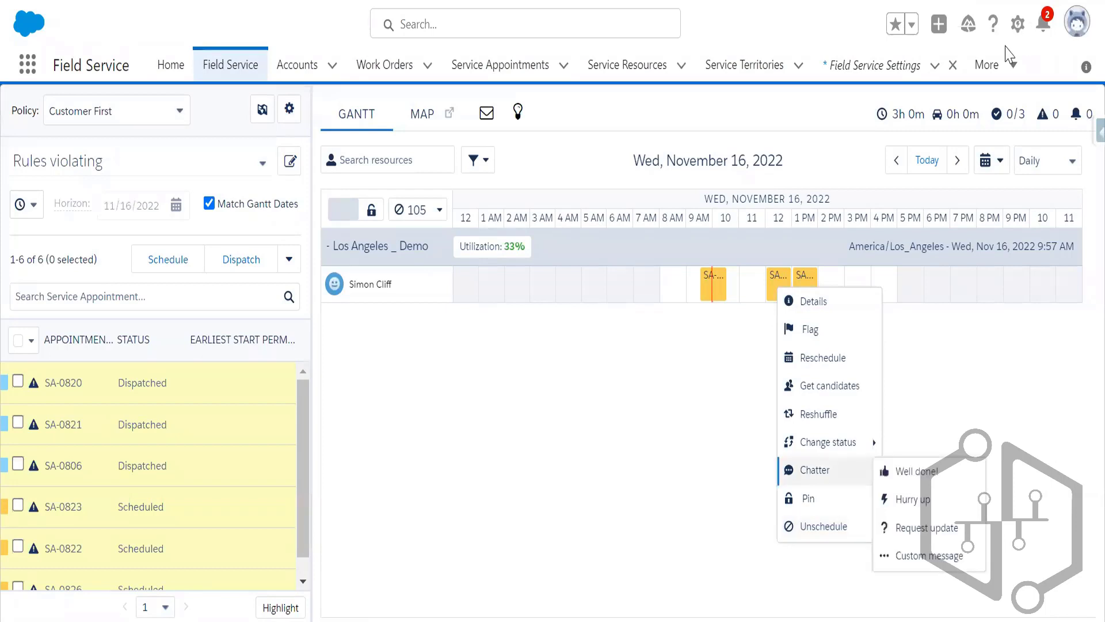
# - Copy the toggleServiceAppointmentJeopardy code from the text editor and save it as a new Apex class in Salesforce Setup
pyautogui.click(958, 98)
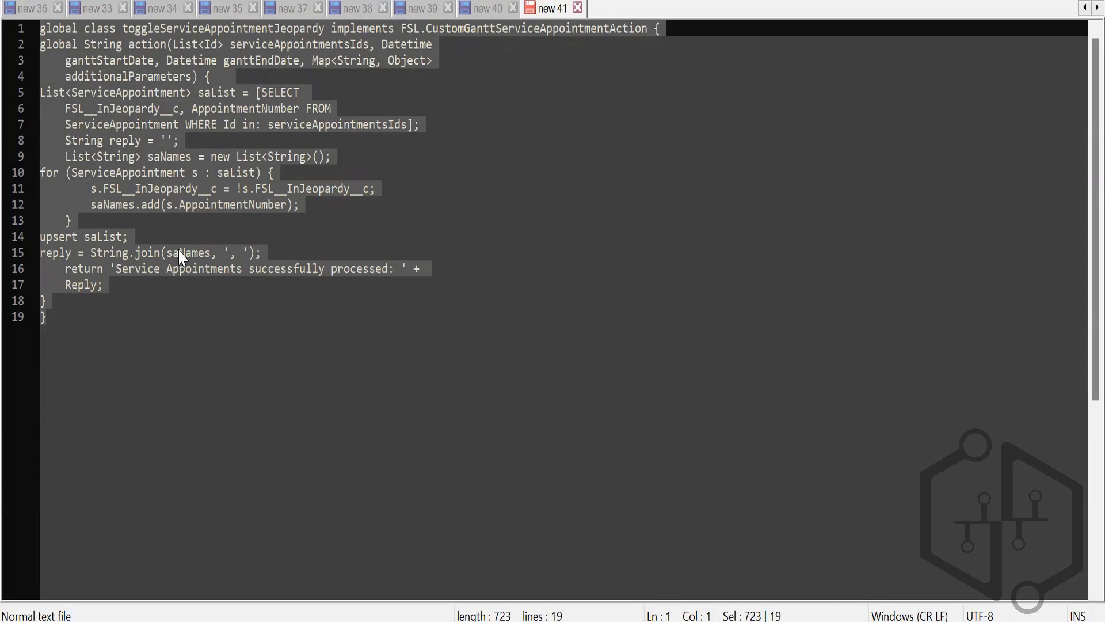
pyautogui.rightClick(171, 203)
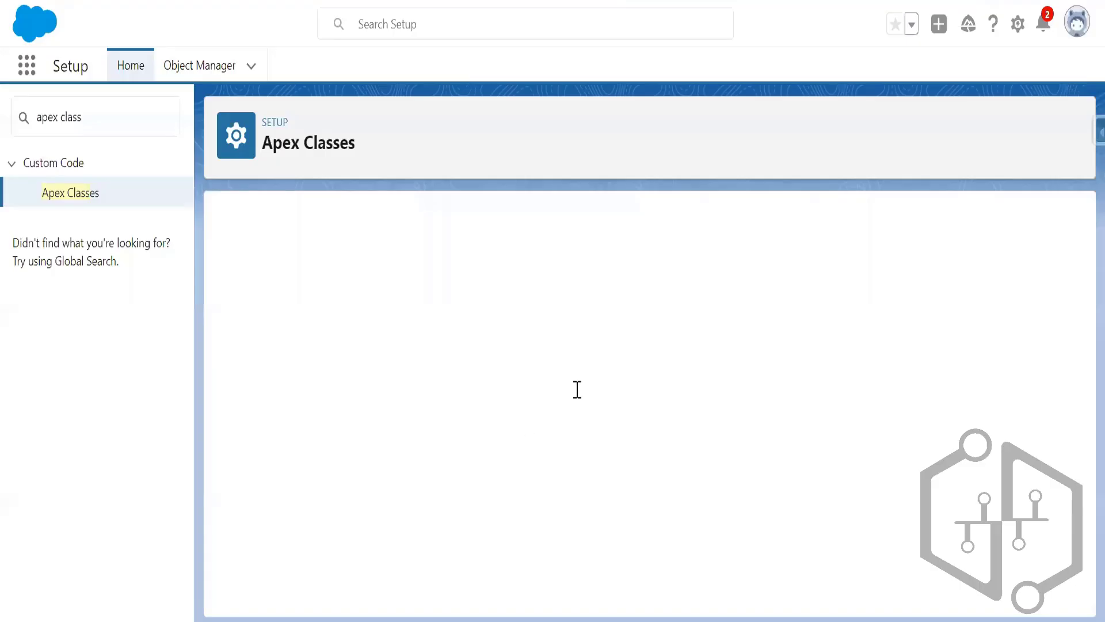
pyautogui.write('global class ToggleServiceAppointmentJeopardy implements FSL.CustomizableServiceAppointmentAction {')
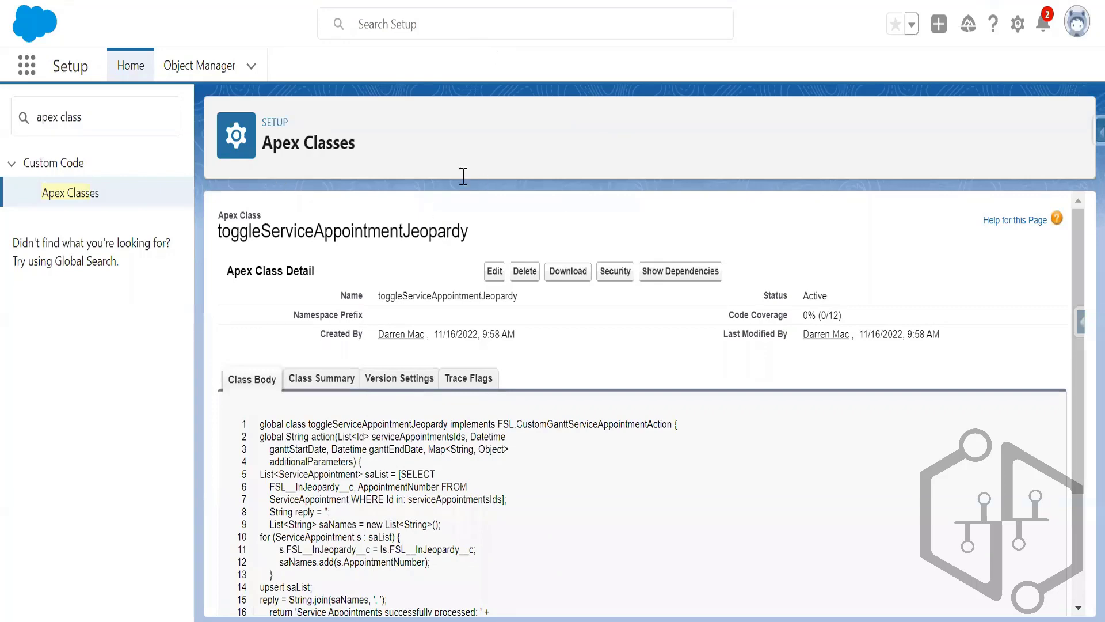
# - Switch to the notes in the text editor, add "-- Done" to "Write an Apex class" and highlight "Assign the permissions to the class"
pyautogui.hotkey('alt', 'Tab')
pyautogui.hotkey('ctrl', 'Tab')
pyautogui.press('Return')
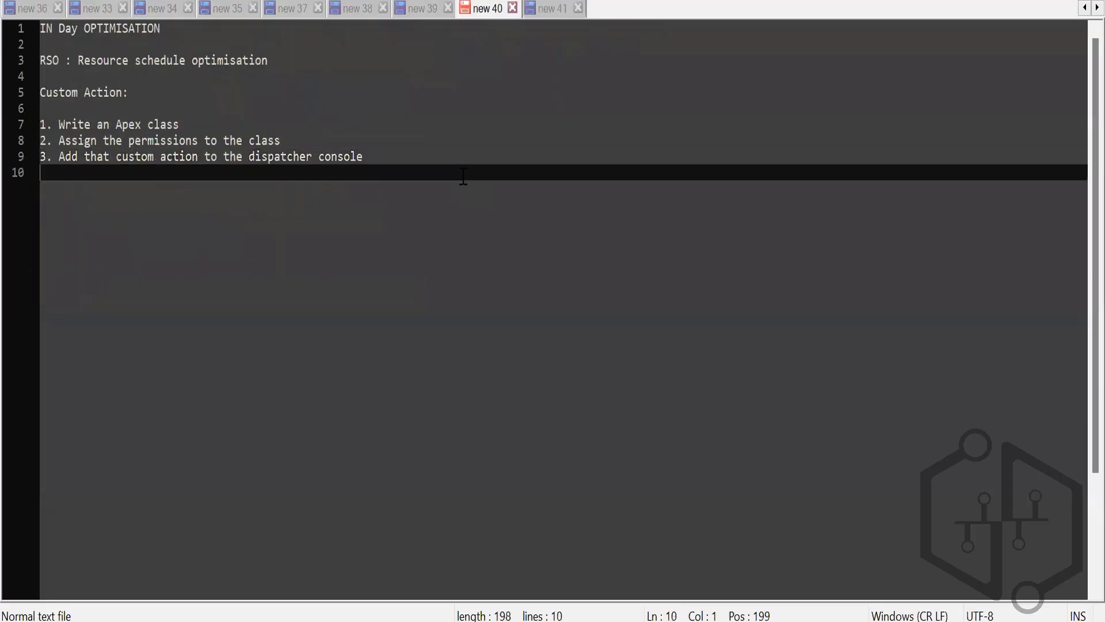
pyautogui.press('Return')
pyautogui.press('Return')
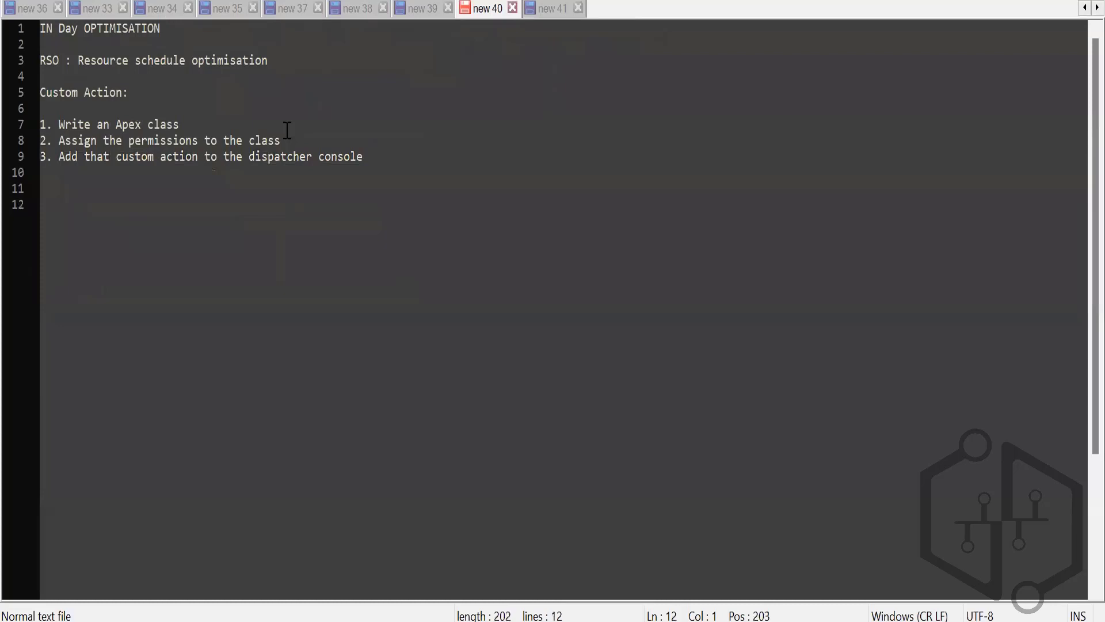
pyautogui.click(276, 127)
pyautogui.write('-- Done')
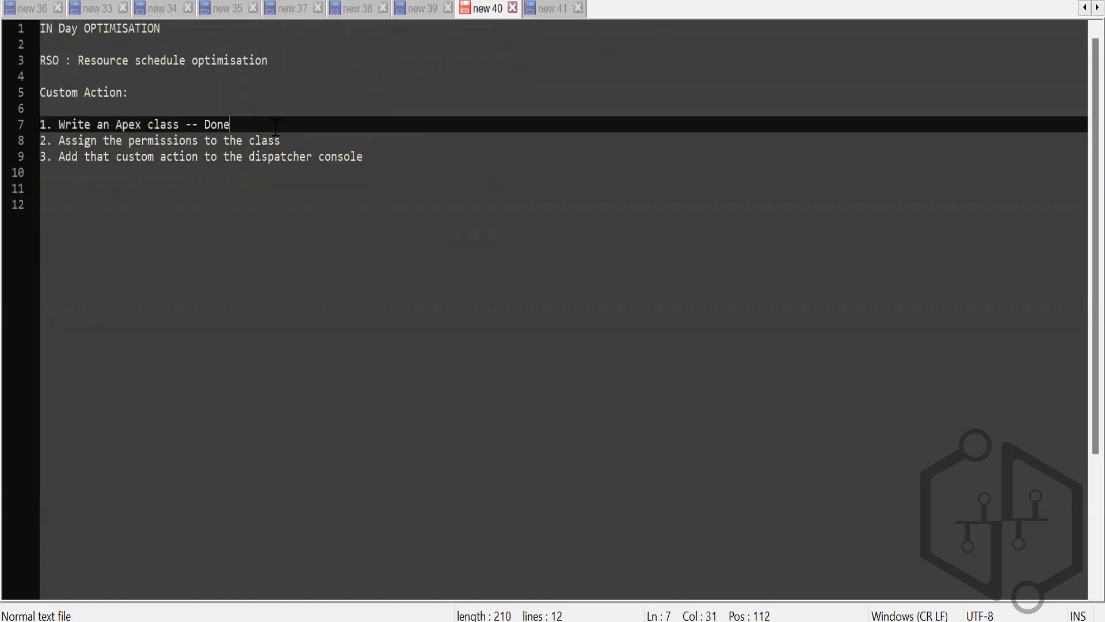
pyautogui.click(59, 143)
pyautogui.moveTo(60, 143); pyautogui.dragTo(281, 143)
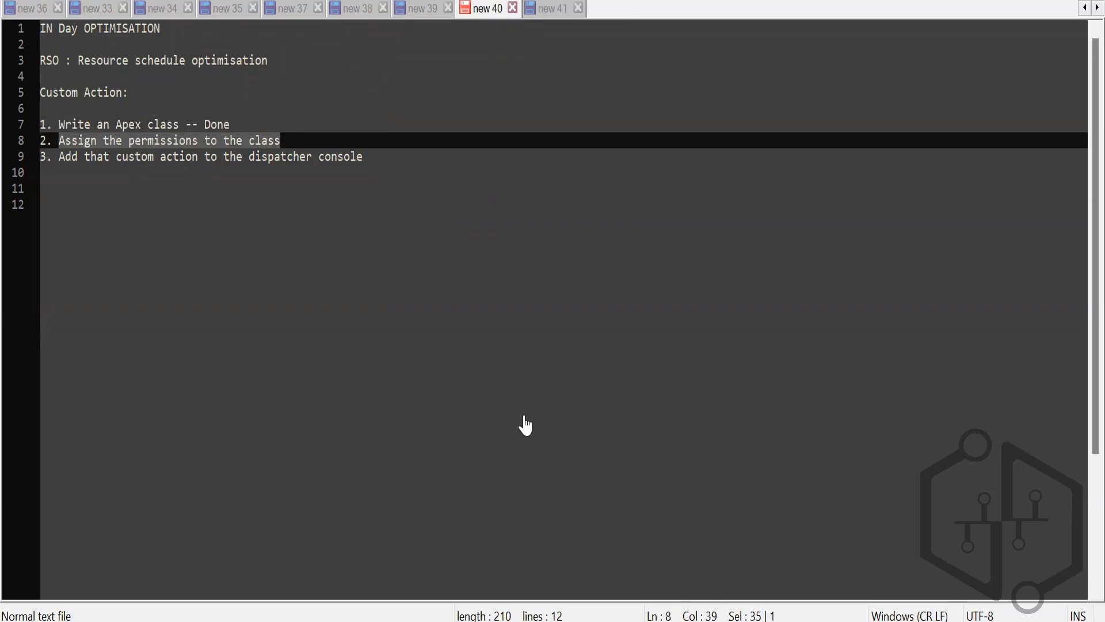
# - Switch to Salesforce Setup, search for "permission" and open the Custom Permissions list
pyautogui.hotkey('alt', 'Tab')
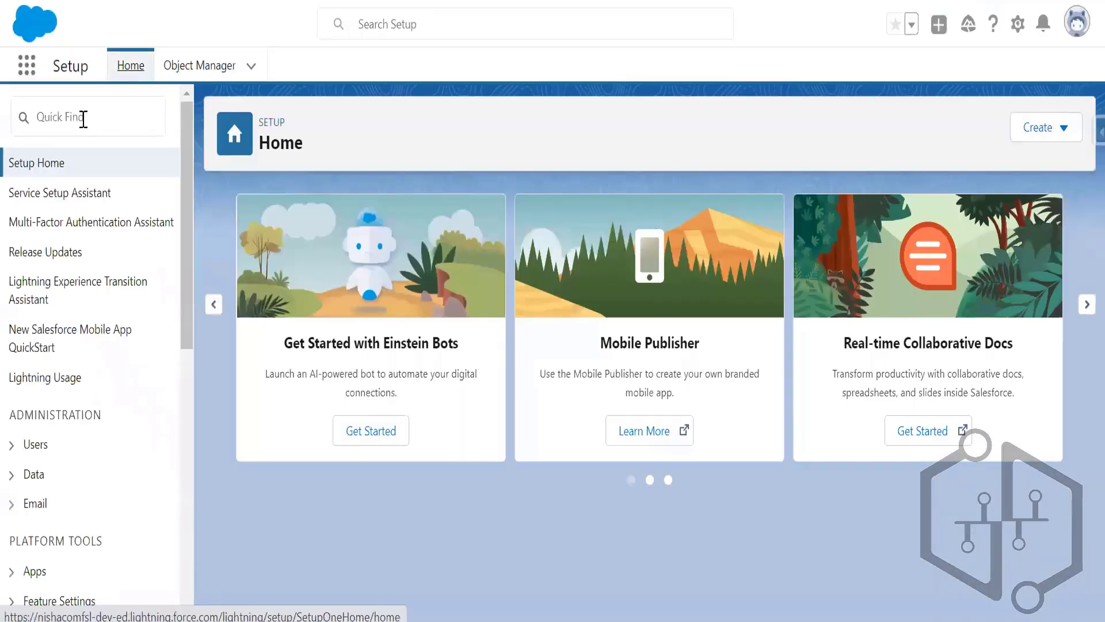
pyautogui.click(84, 119)
pyautogui.write('pe')
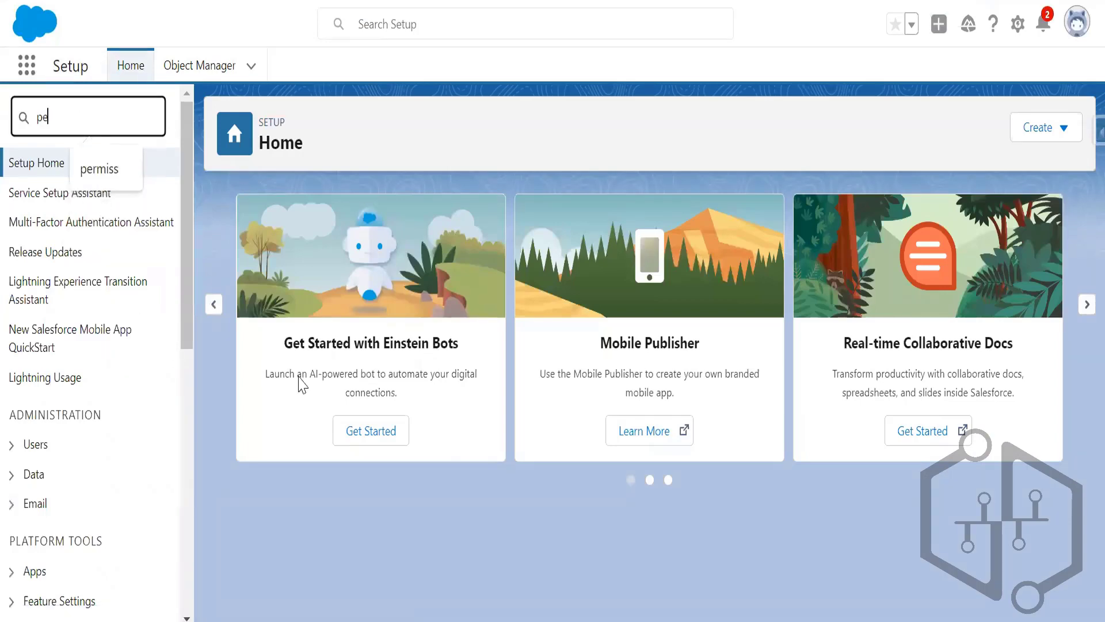
pyautogui.write('rmission')
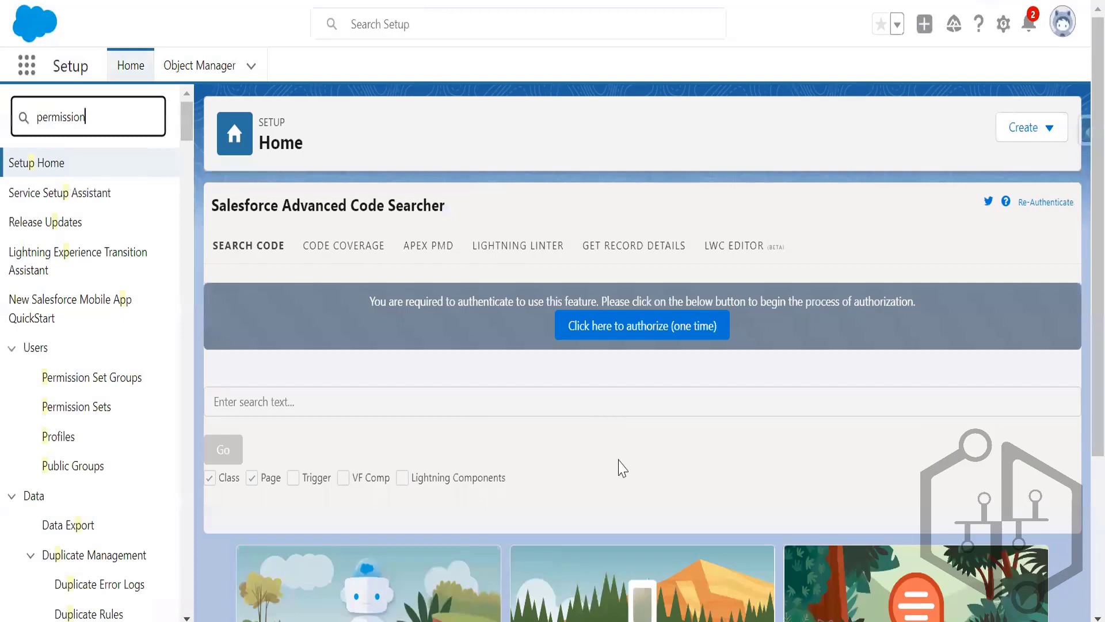
pyautogui.press('Return')
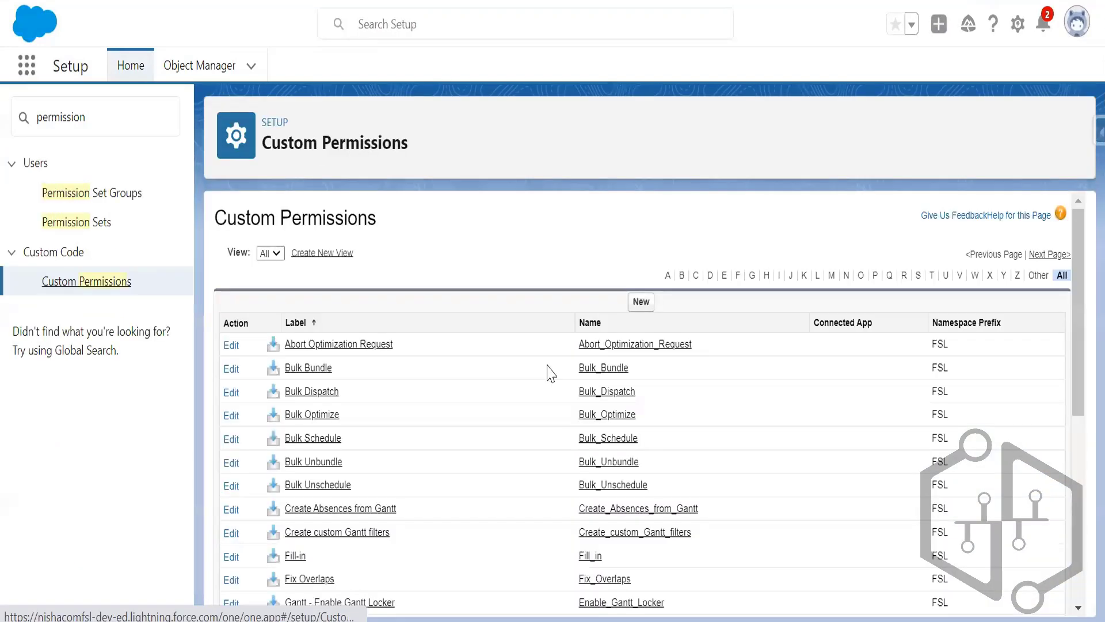
# - Start a new custom permission with the label "toggle service Jeopardy"
pyautogui.click(641, 301)
pyautogui.click(426, 330)
pyautogui.click(425, 330)
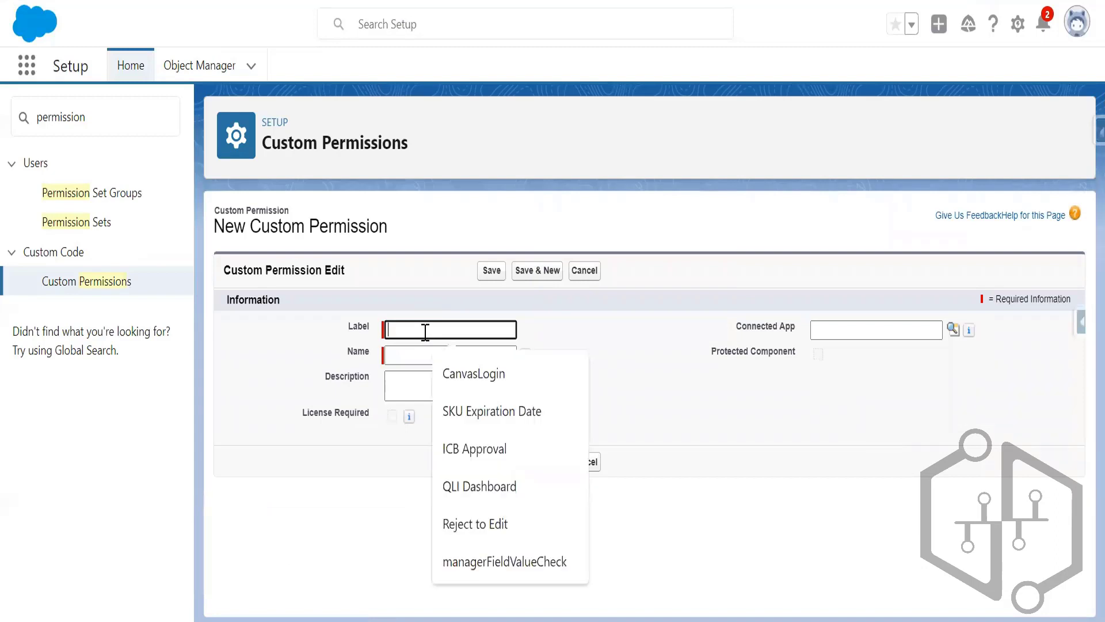
pyautogui.write('tog')
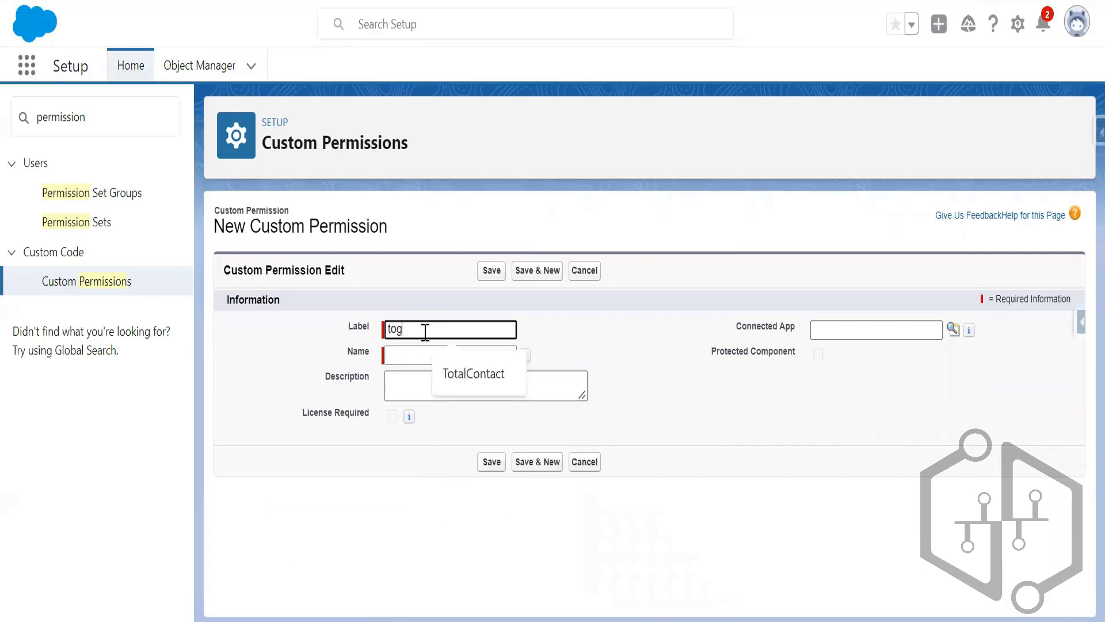
pyautogui.write('gle service')
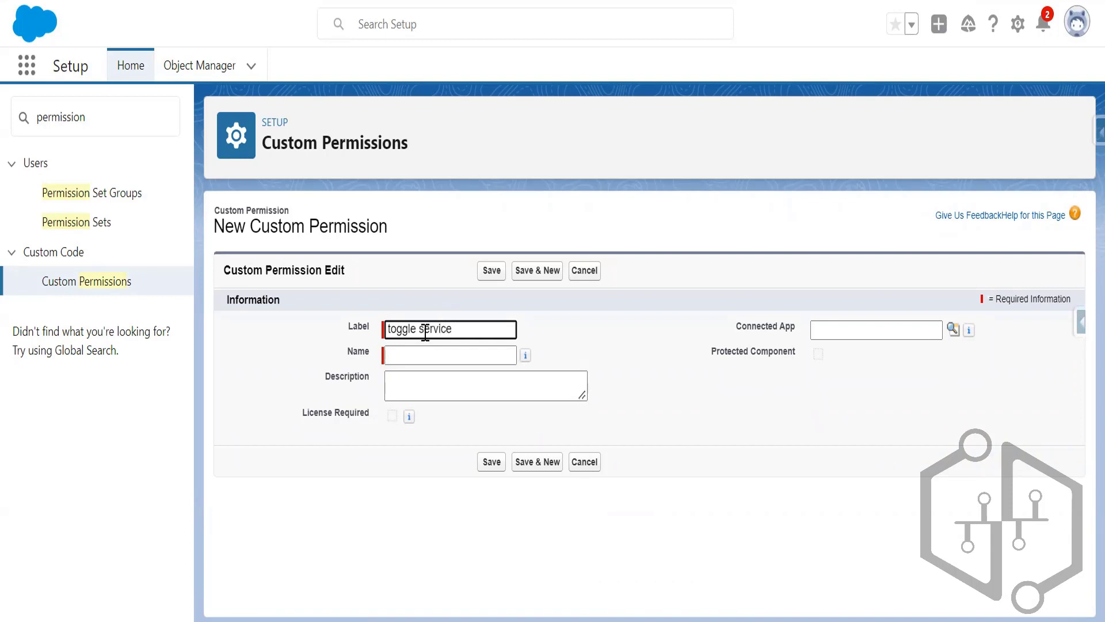
pyautogui.write(' Jeopa')
pyautogui.write('rdy')
# - Describe the permission as "Grant Permission to view and use the toggleServiceJeopardy class on the Gantt" and save it
pyautogui.click(452, 382)
pyautogui.write('Gr')
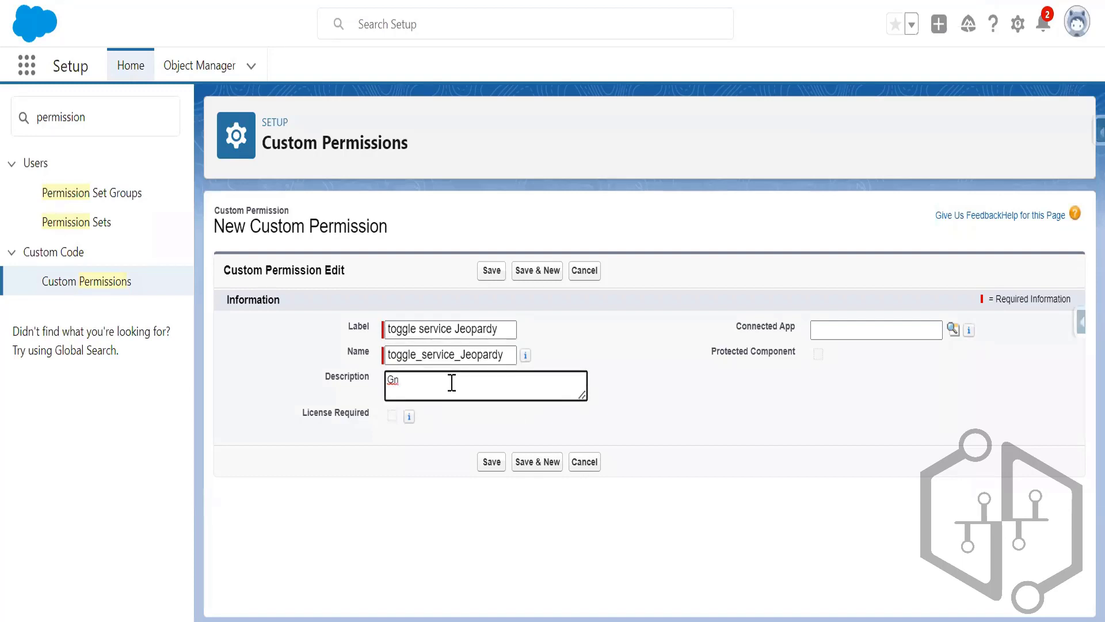
pyautogui.press('BackSpace')
pyautogui.write('rant Permission to view and use')
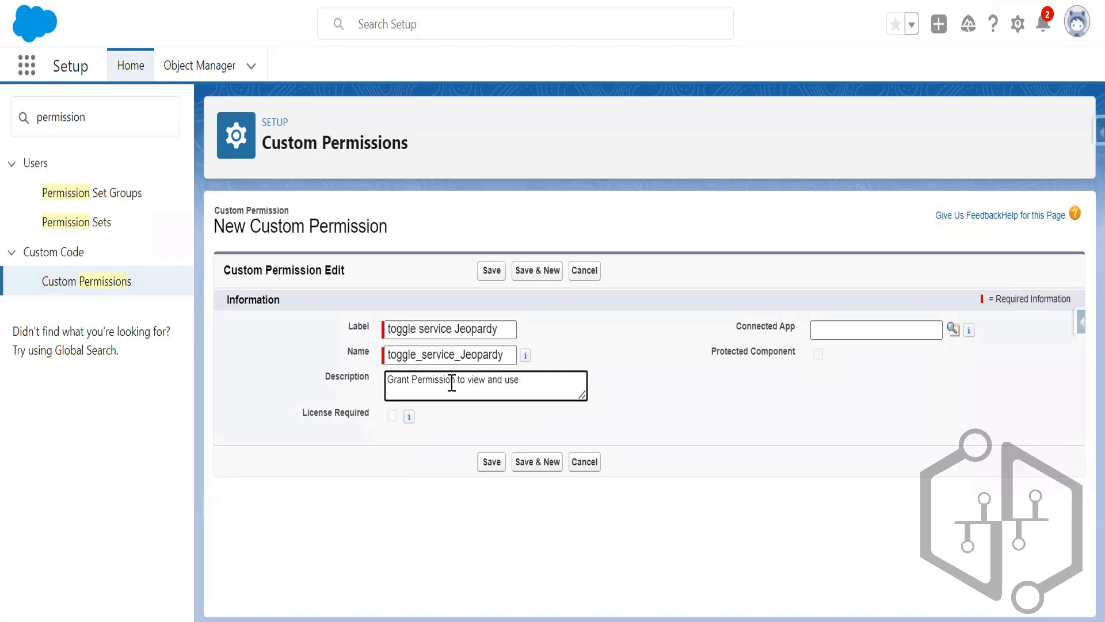
pyautogui.write(' the toggleServiceJeopardy')
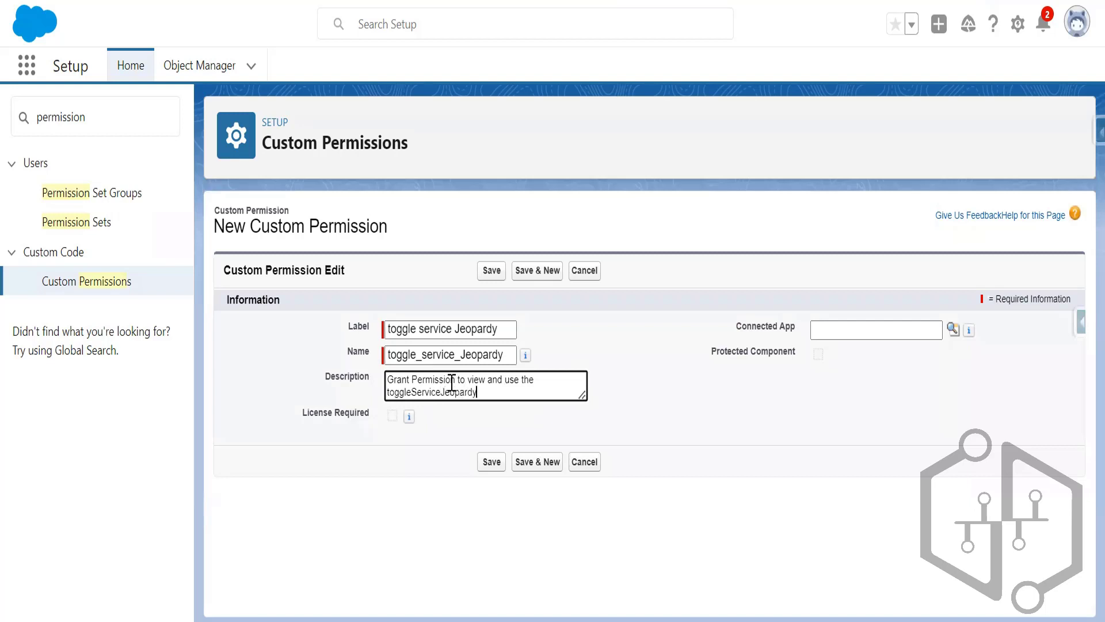
pyautogui.write(' class on the Gn')
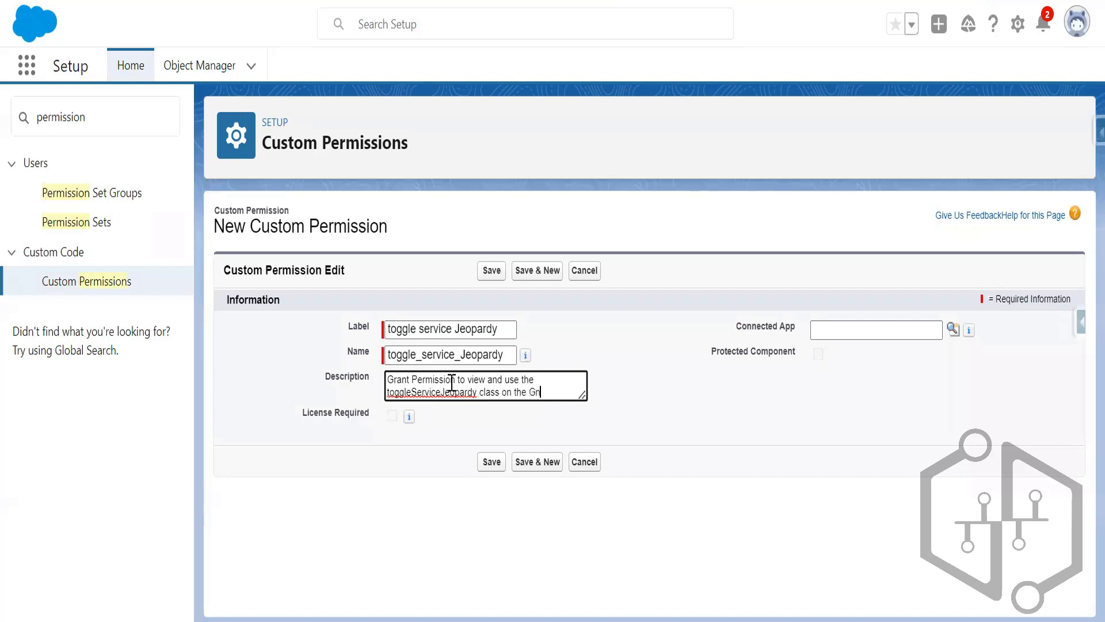
pyautogui.press('BackSpace')
pyautogui.write('antt')
pyautogui.click(689, 419)
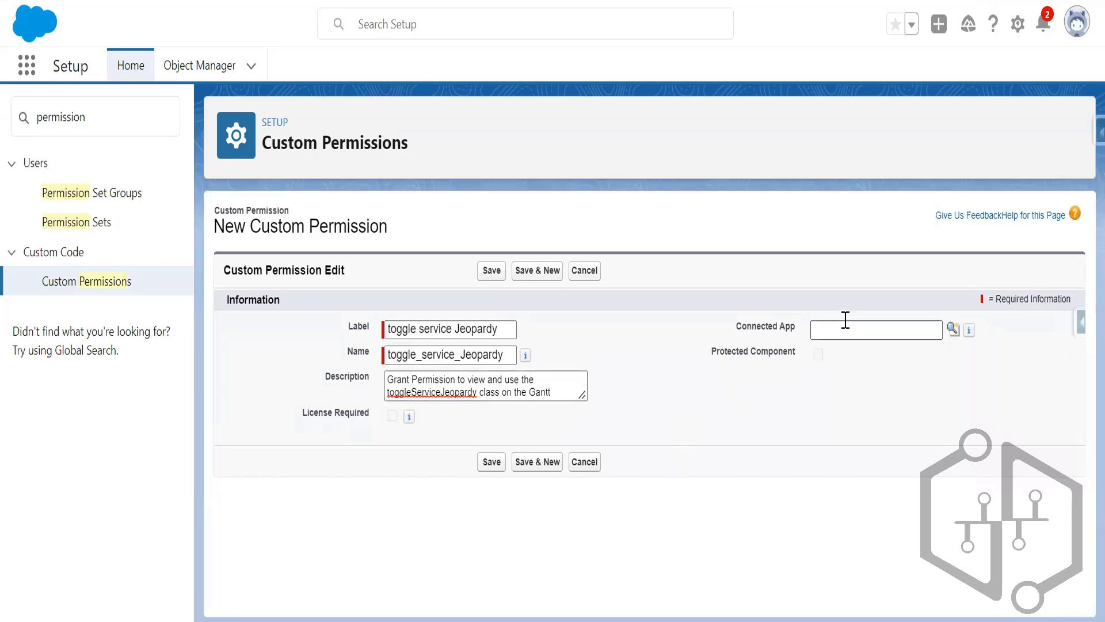
pyautogui.click(491, 461)
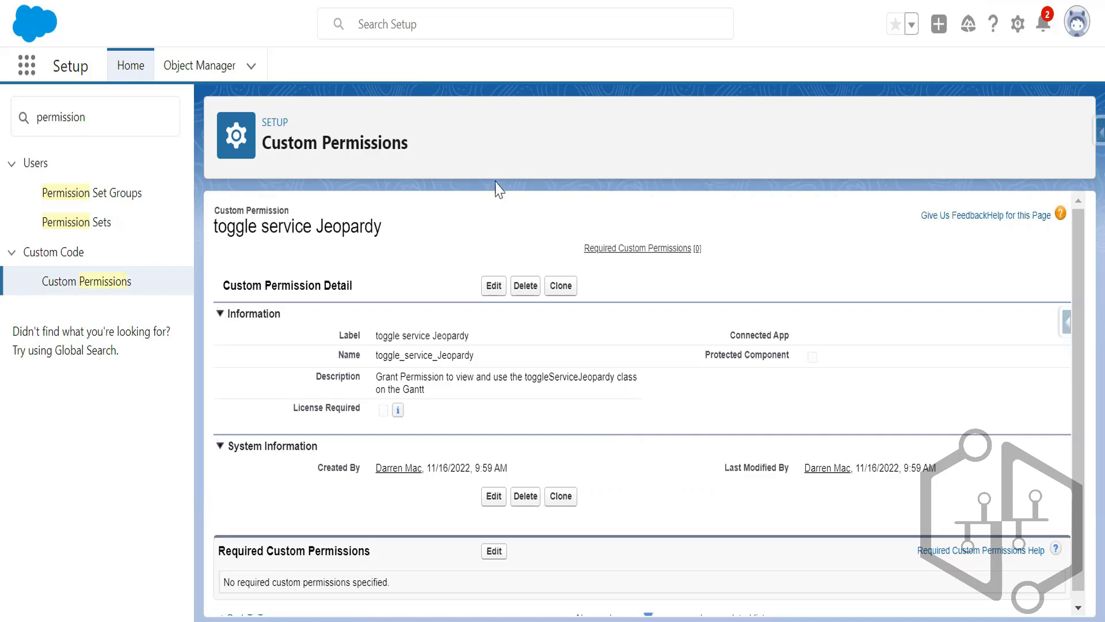
# - Create and save a permission set labelled "Lead Dispatcher" with API name Lead_Dispatcher and license --None--
pyautogui.click(85, 231)
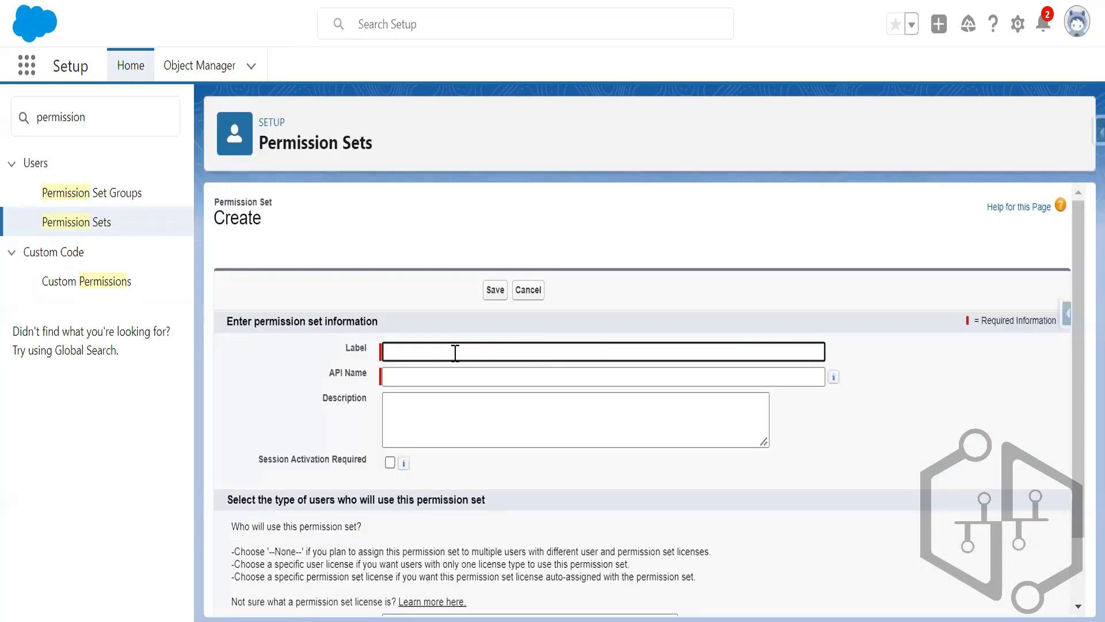
pyautogui.write('L')
pyautogui.write('ead Dispa')
pyautogui.write('nce')
pyautogui.press('BackSpace')
pyautogui.press('BackSpace')
pyautogui.press('BackSpace')
pyautogui.press('BackSpace')
pyautogui.write('atcher')
pyautogui.scroll(-2, 428, 298)
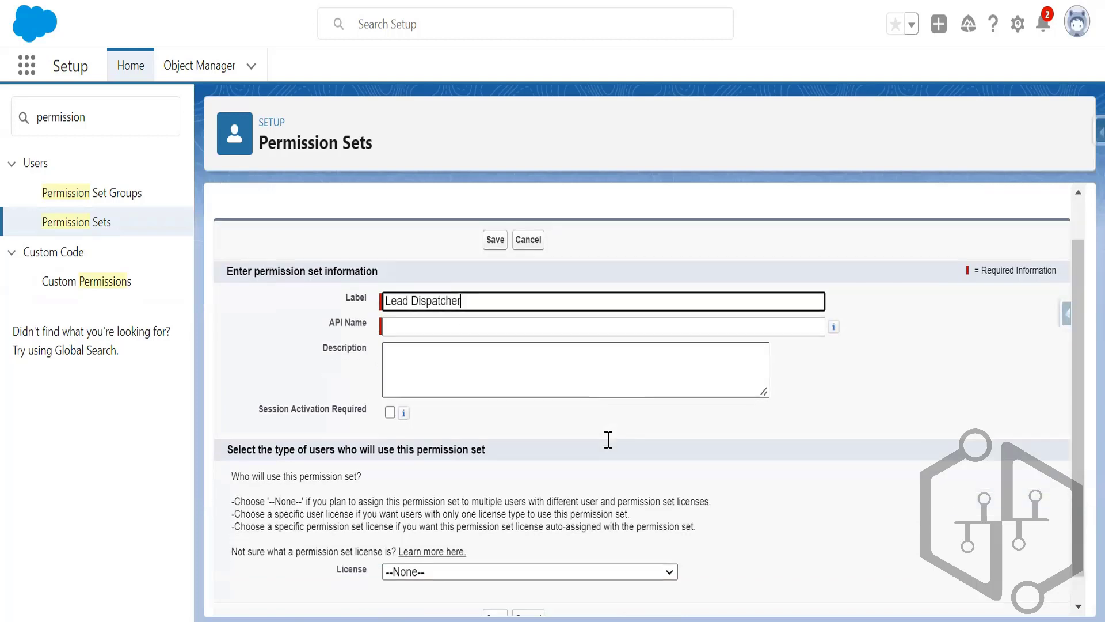
pyautogui.press('Tab')
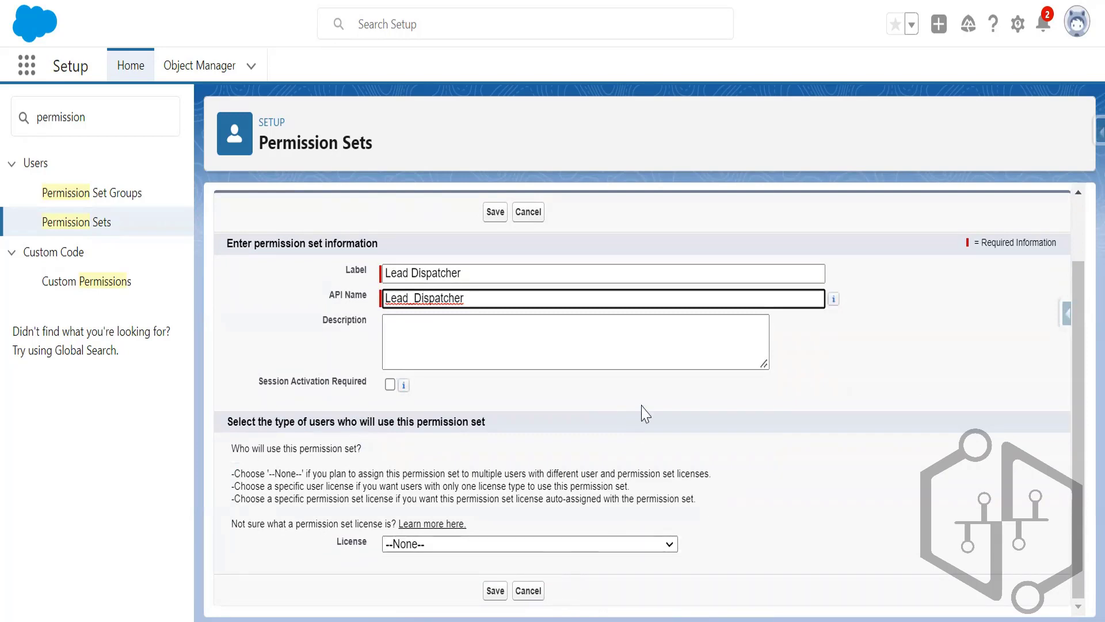
pyautogui.scroll(1, 645, 414)
pyautogui.scroll(3, 691, 426)
pyautogui.scroll(-4, 541, 561)
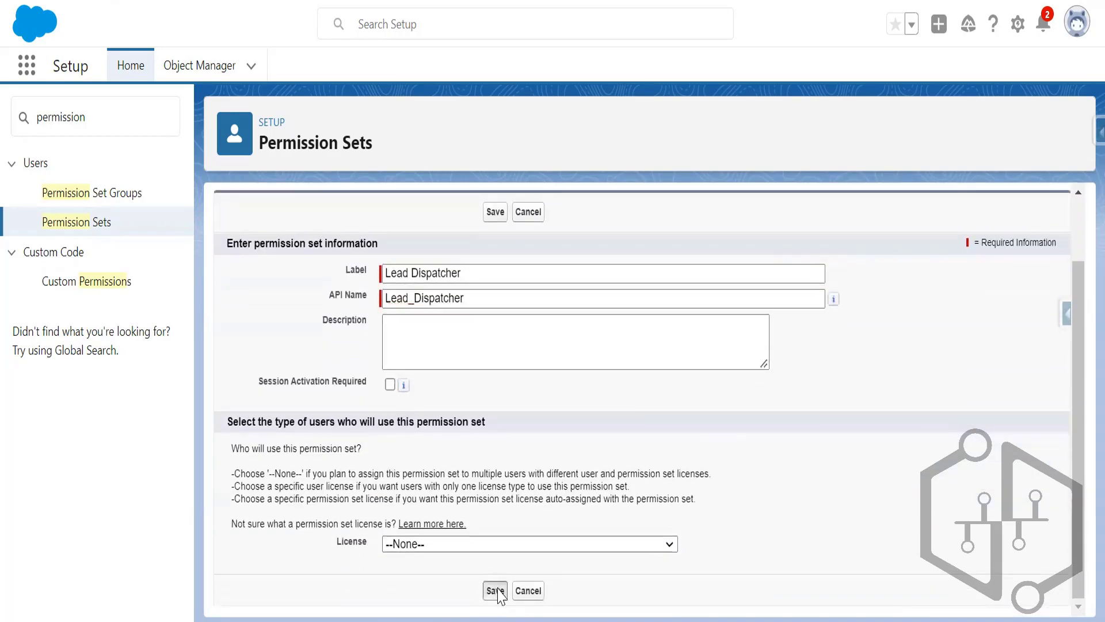
pyautogui.click(499, 590)
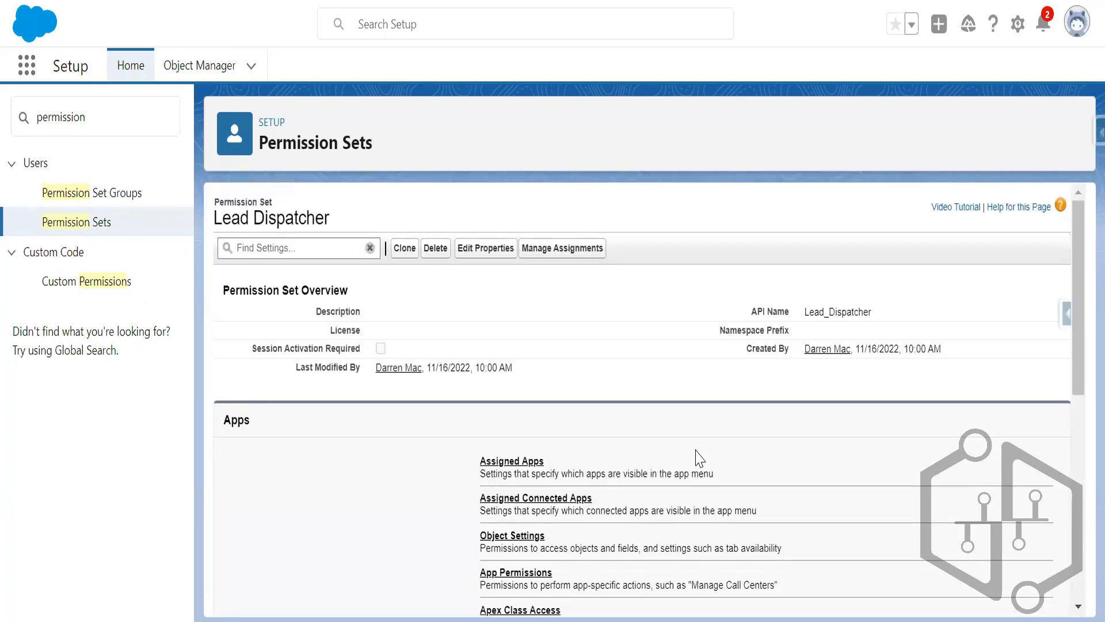
# - Enable the toggle service Jeopardy custom permission in the Lead Dispatcher permission set and save
pyautogui.scroll(-4, 699, 458)
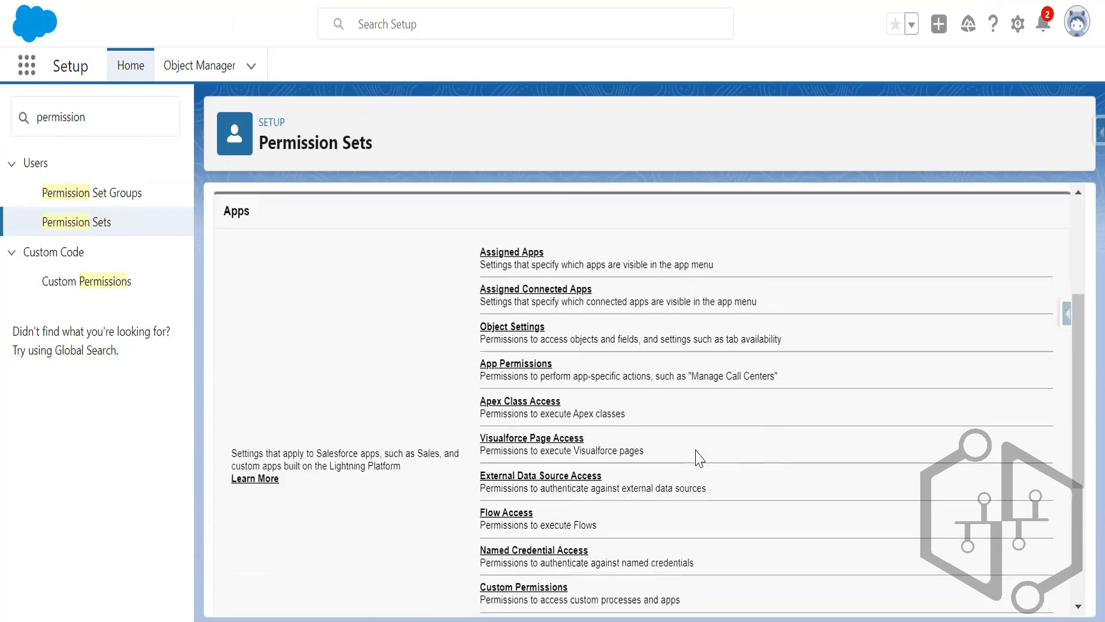
pyautogui.scroll(-2, 699, 458)
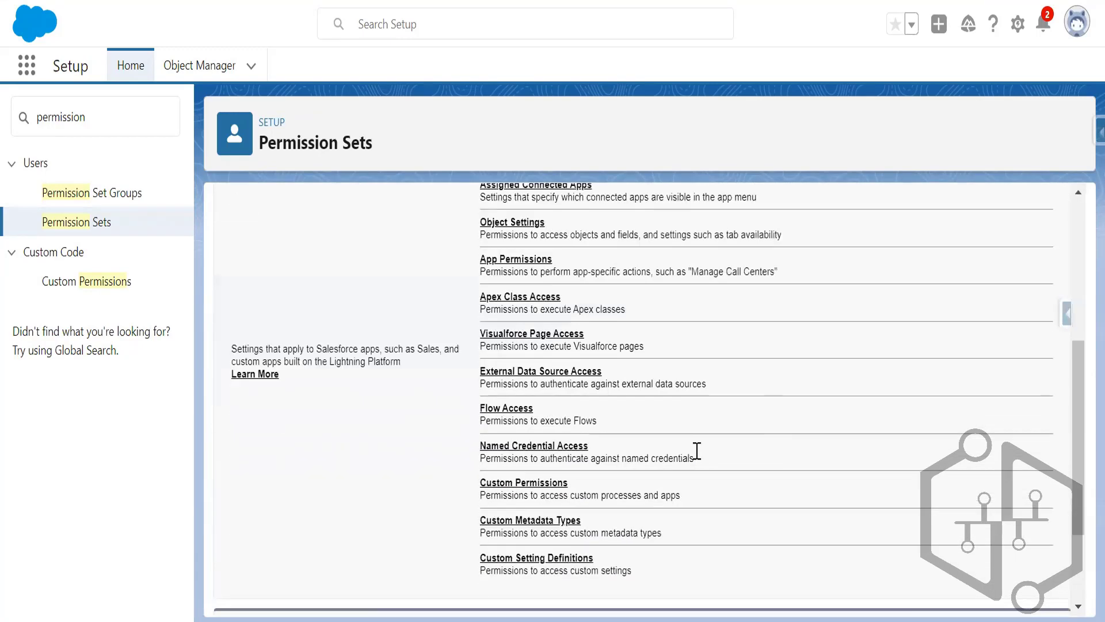
pyautogui.scroll(-3, 545, 457)
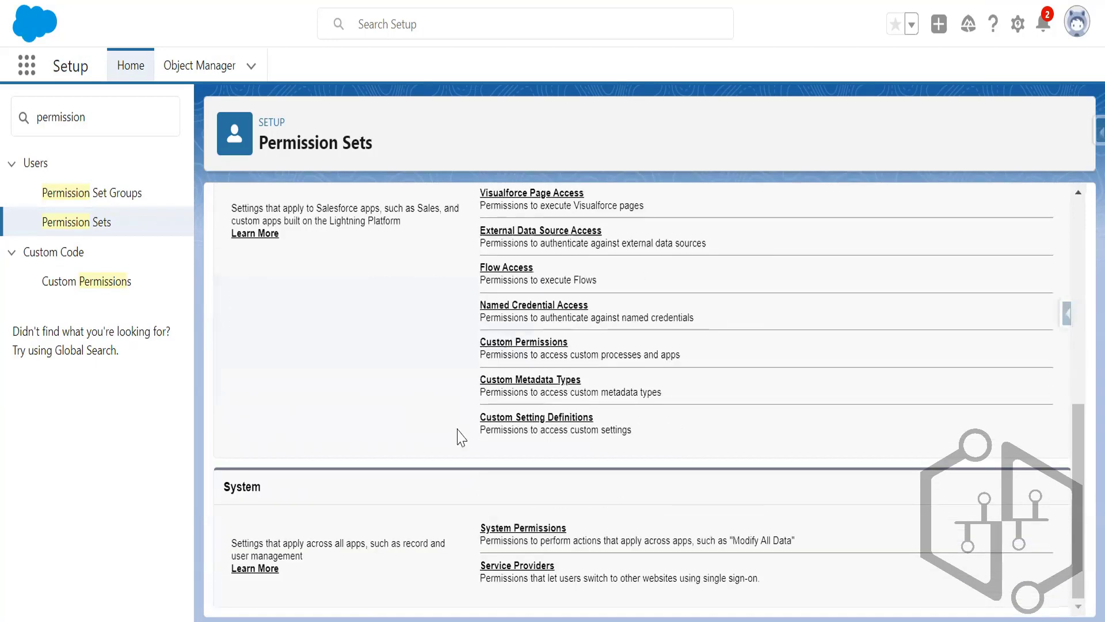
pyautogui.scroll(2, 472, 415)
pyautogui.click(524, 441)
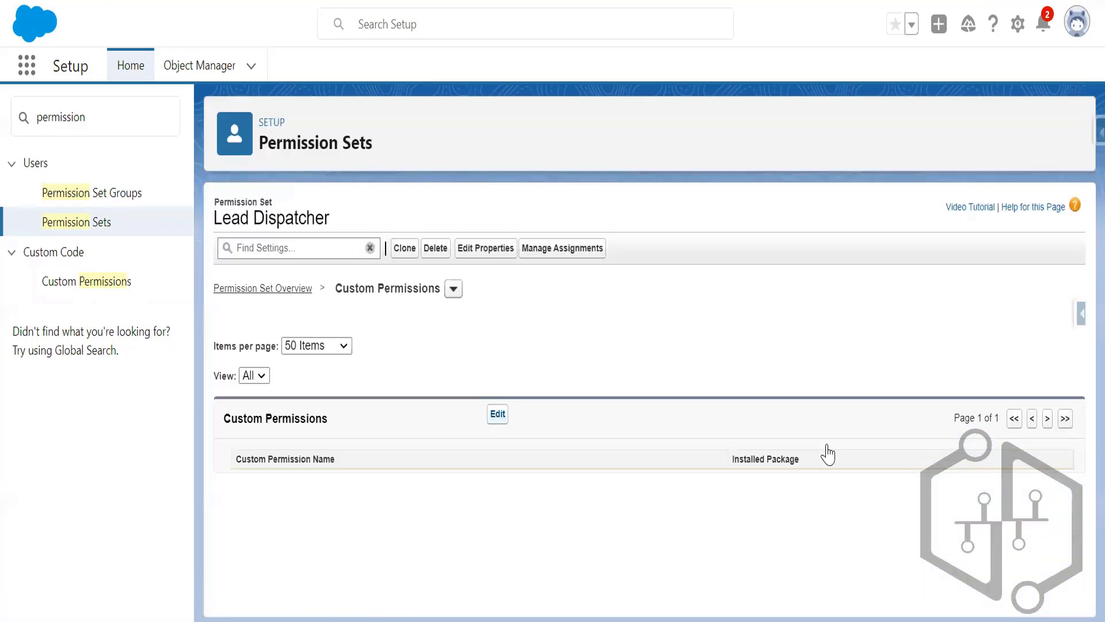
pyautogui.click(497, 413)
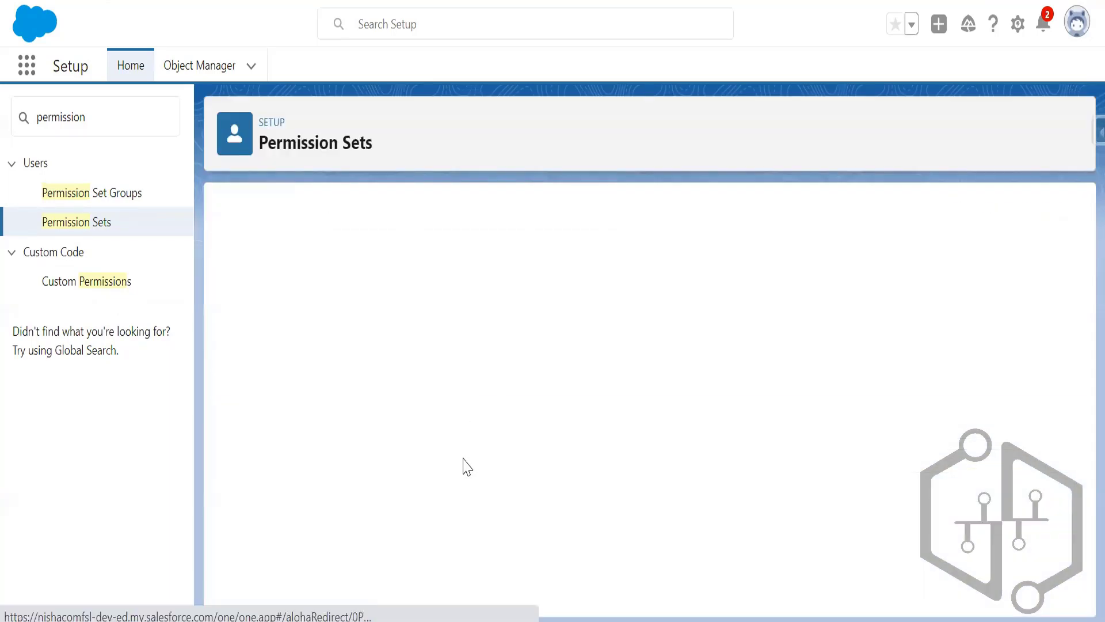
pyautogui.scroll(-2, 461, 570)
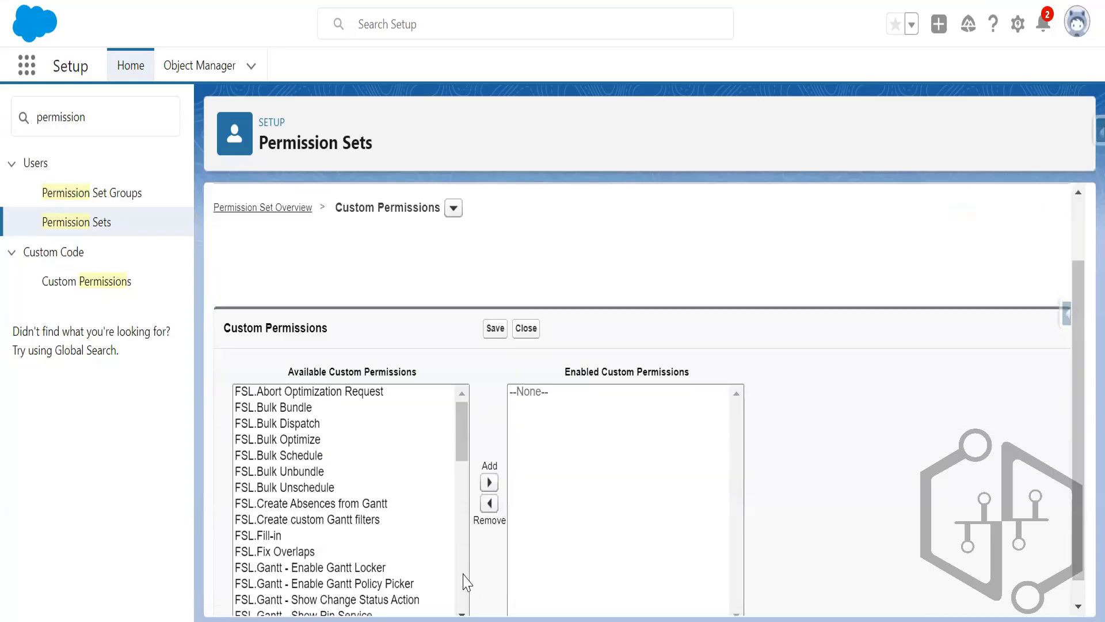
pyautogui.scroll(-5, 345, 596)
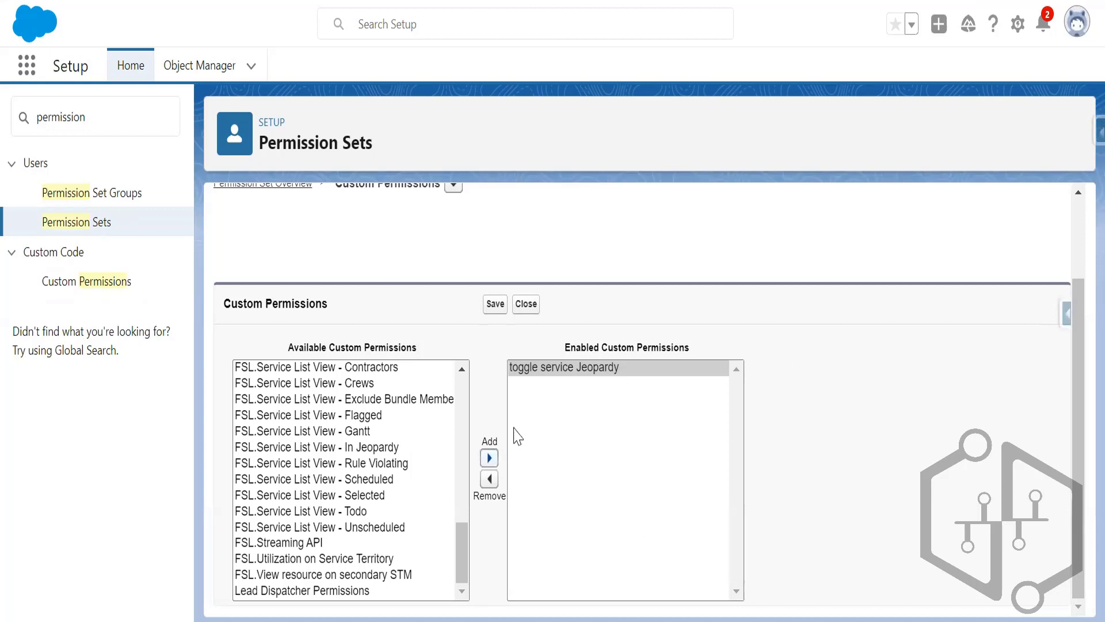
pyautogui.click(496, 305)
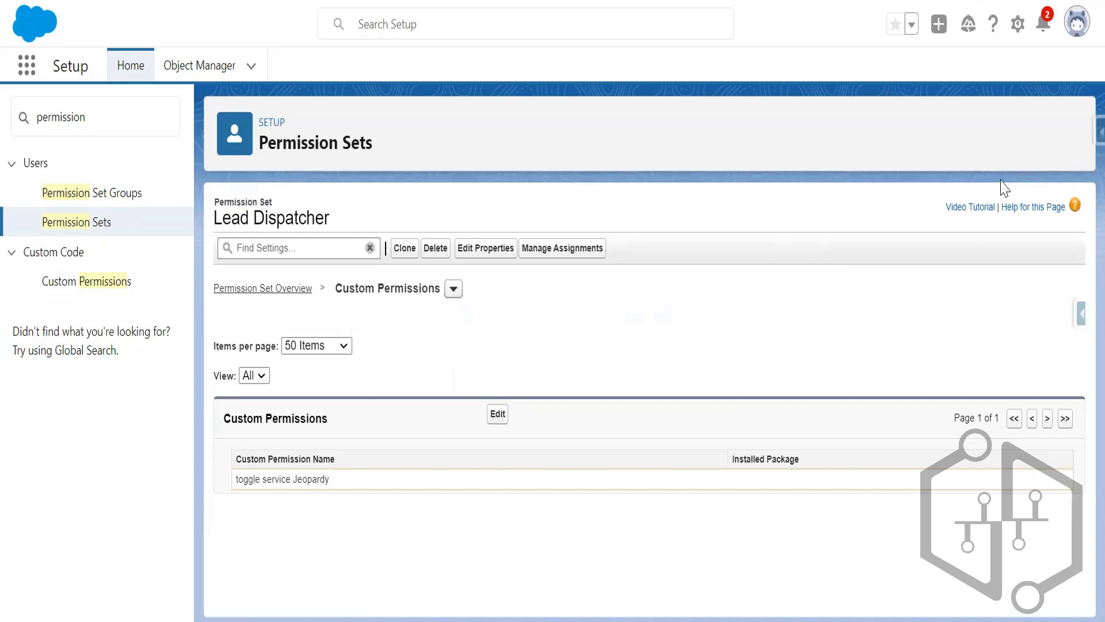
# - Assign the Lead Dispatcher permission set to the first recently viewed user, who has the FSL Administrator profile, and finish the assignment
pyautogui.click(553, 253)
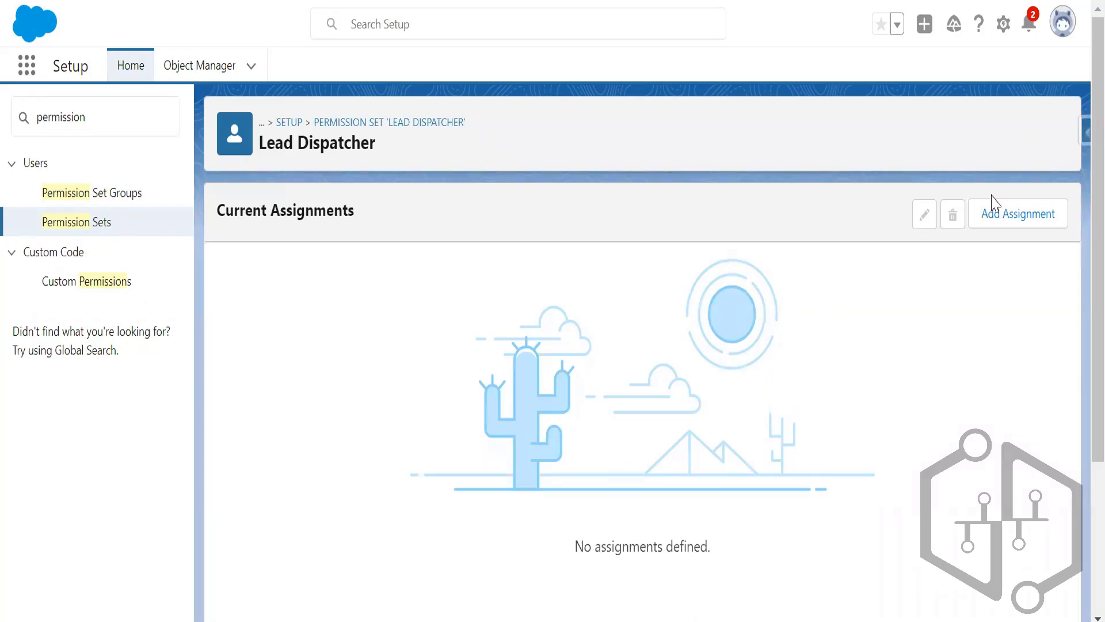
pyautogui.click(977, 220)
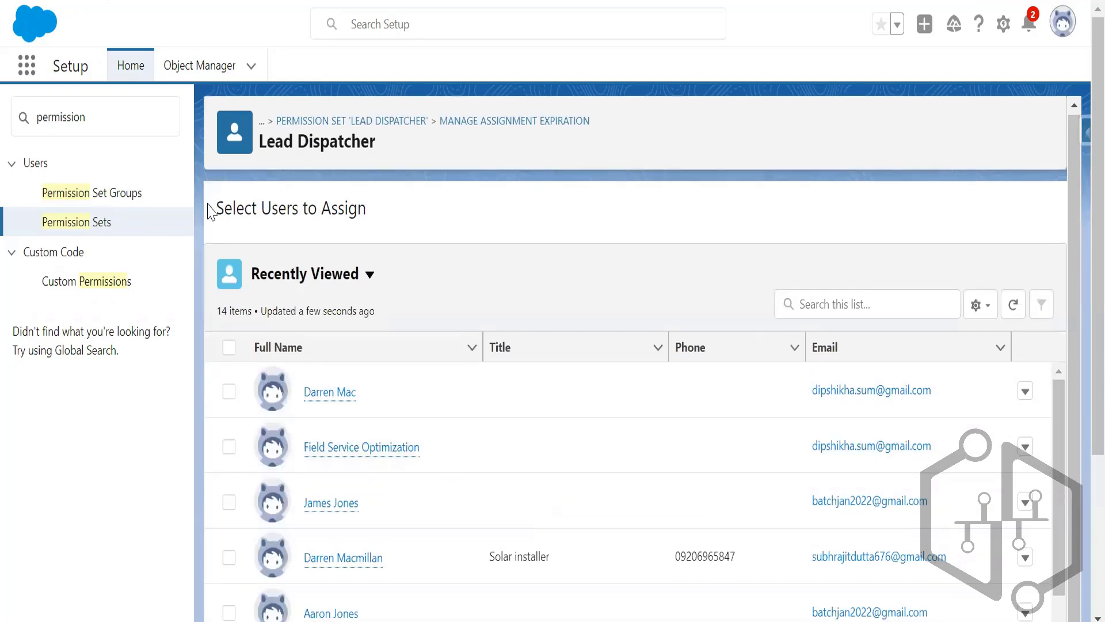
pyautogui.scroll(-1, 308, 226)
pyautogui.scroll(-1, 435, 266)
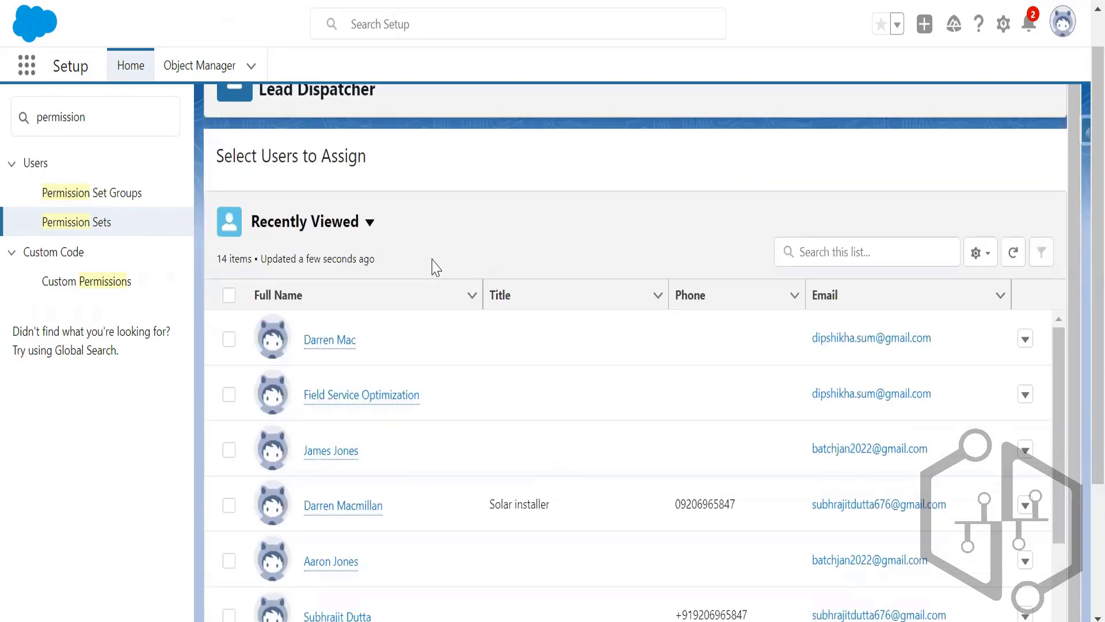
pyautogui.click(228, 339)
pyautogui.scroll(-3, 518, 313)
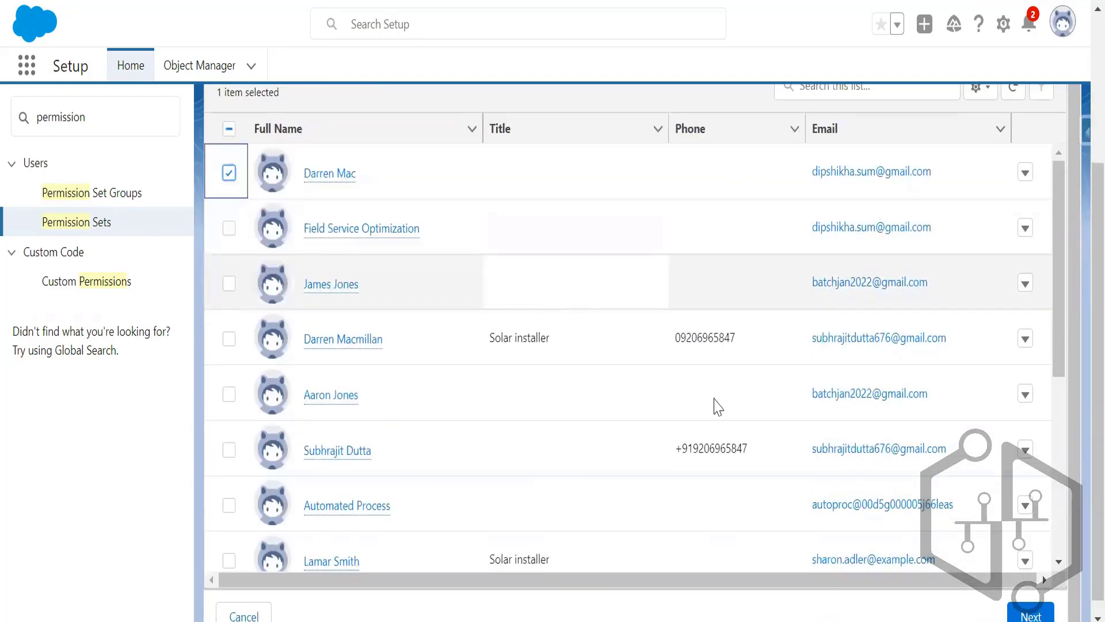
pyautogui.click(1045, 613)
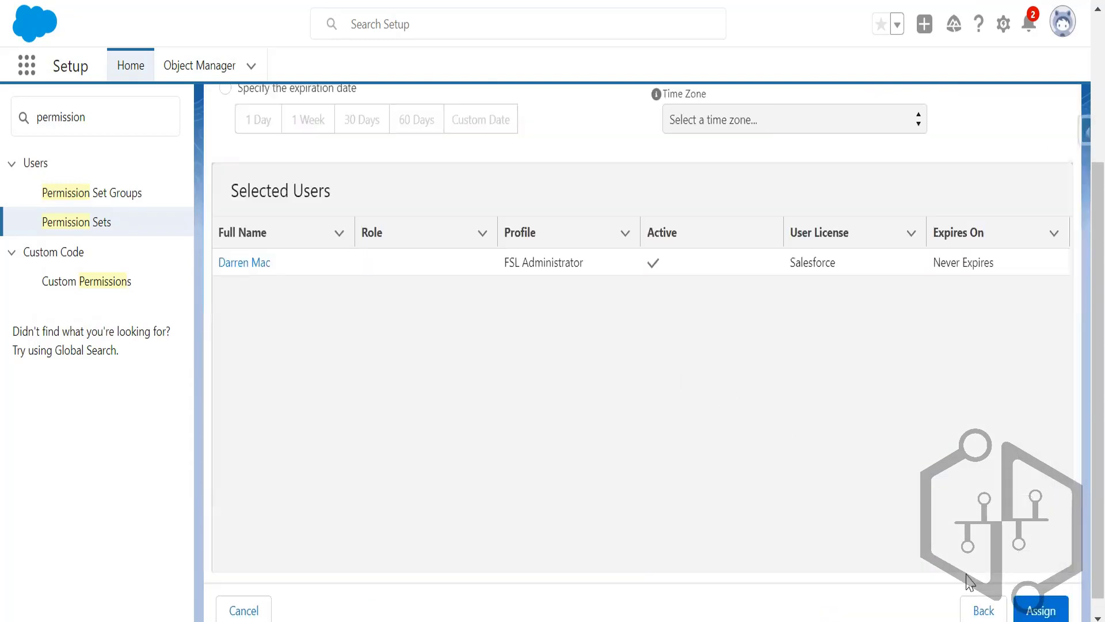
pyautogui.click(1042, 613)
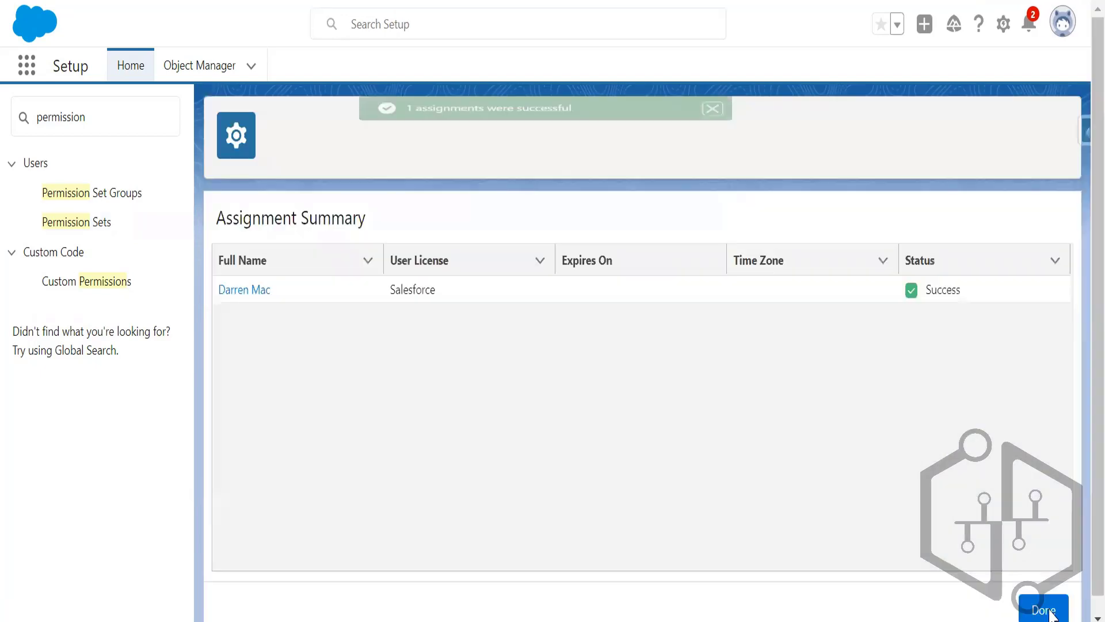
pyautogui.click(1049, 611)
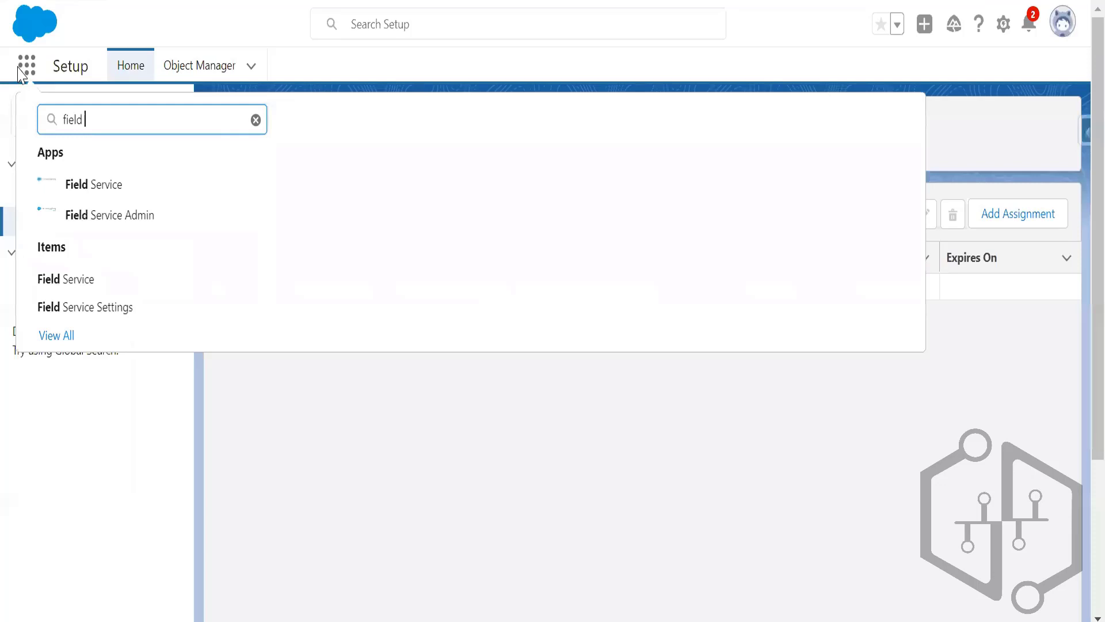
# - In Field Service Settings, add a Gantt custom action for the dispatcher console labelled "Change Jeopardy Status"
pyautogui.click(99, 311)
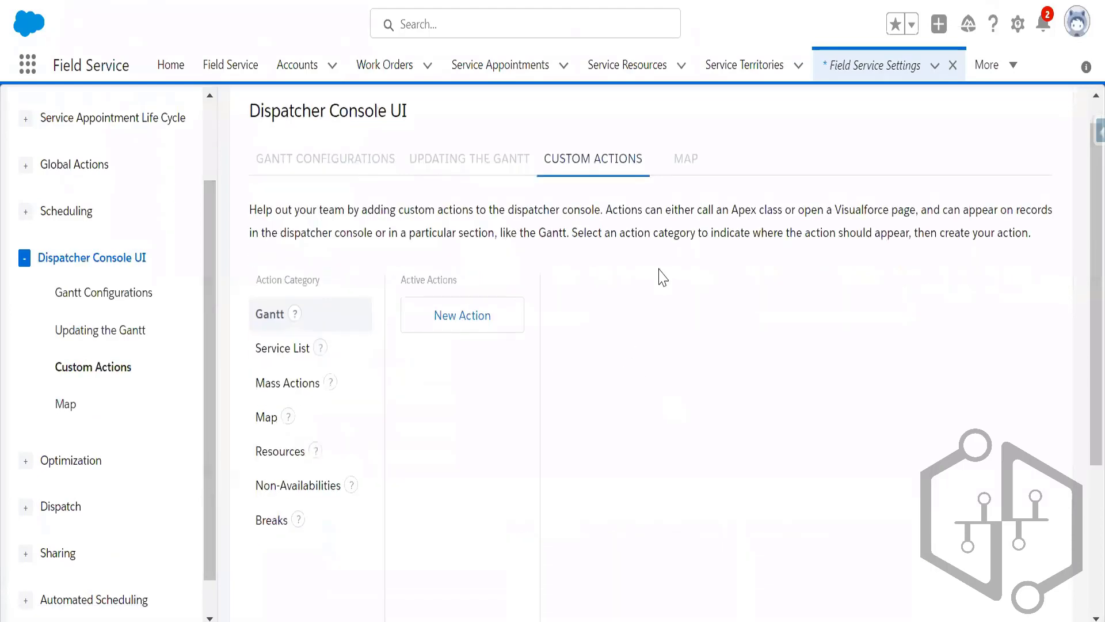
pyautogui.scroll(-1, 662, 278)
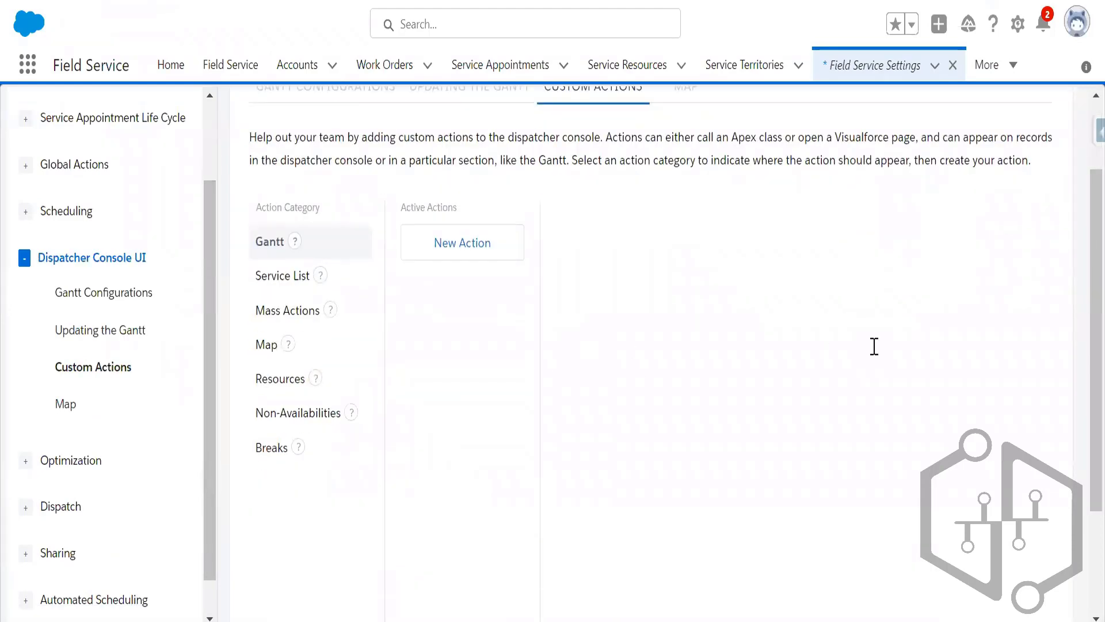
pyautogui.click(462, 243)
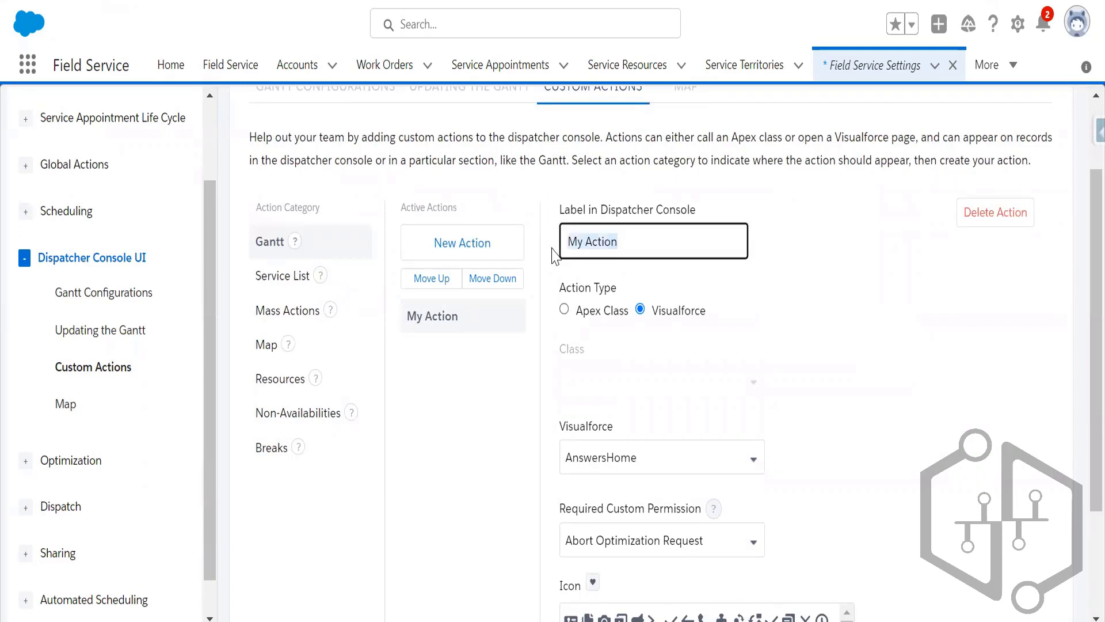
pyautogui.write('C')
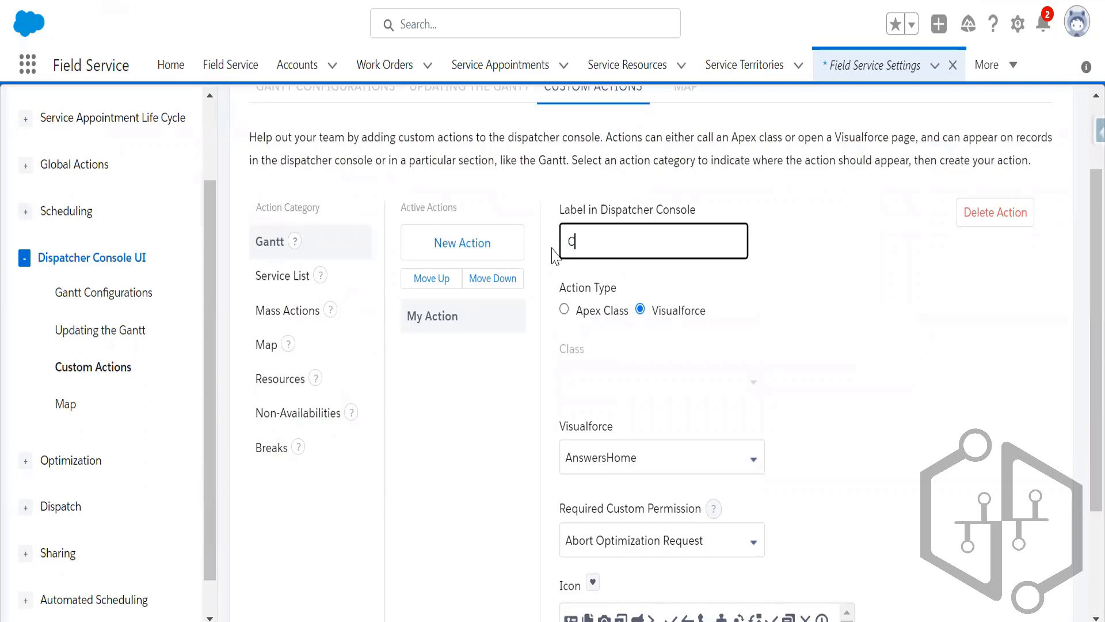
pyautogui.write('hange Jeopardy Status')
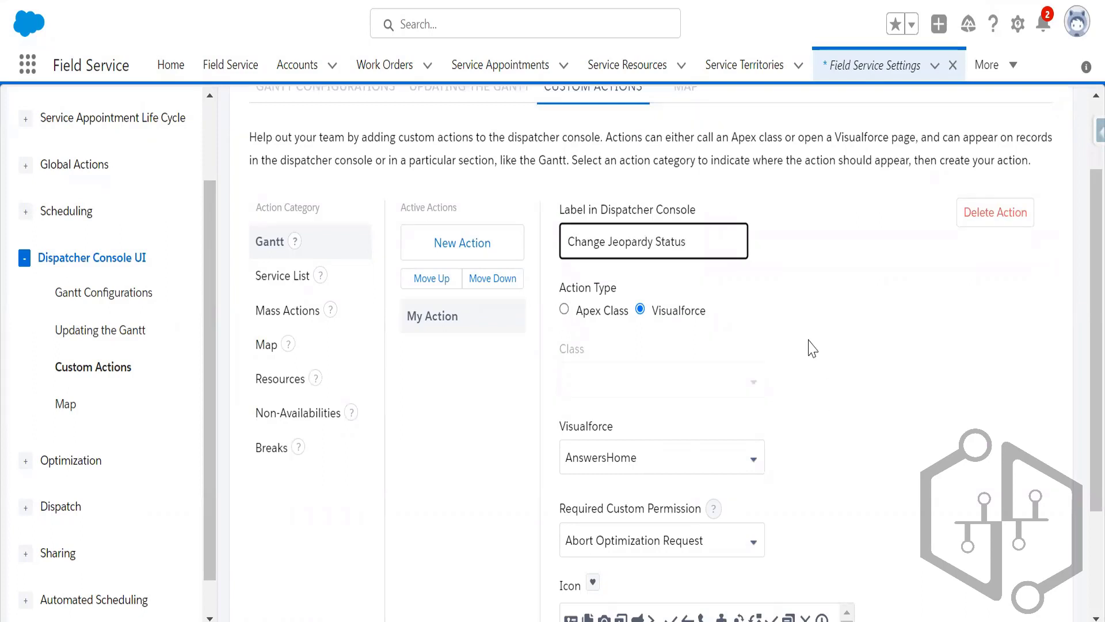
# - Set the action type to Apex Class and select the class toggleServiceAppointmentJeopardy
pyautogui.click(564, 310)
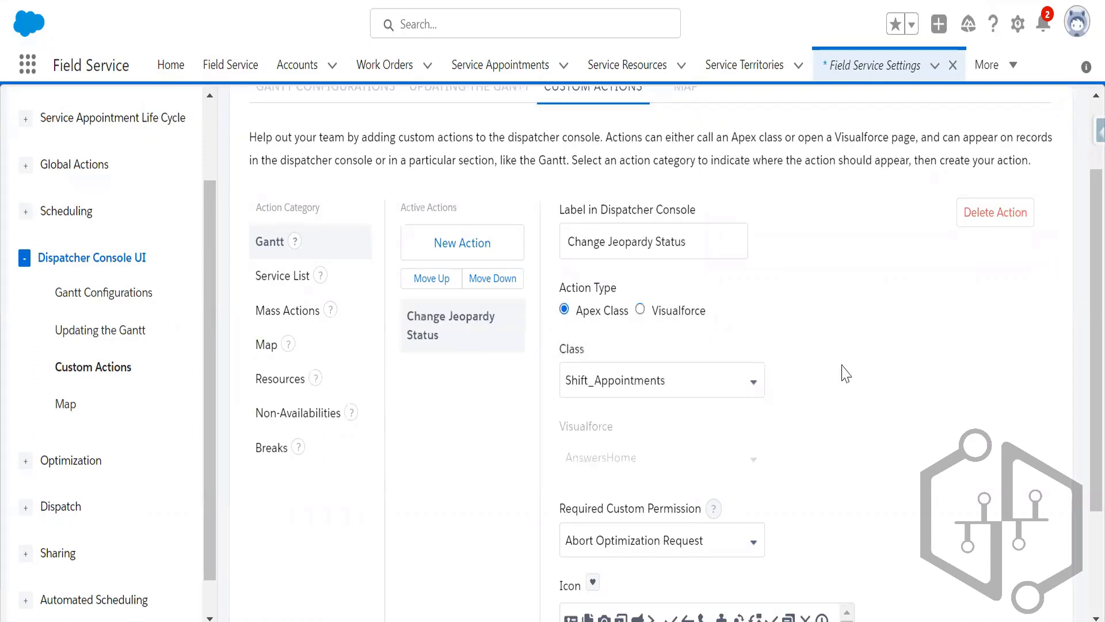
pyautogui.scroll(-2, 760, 296)
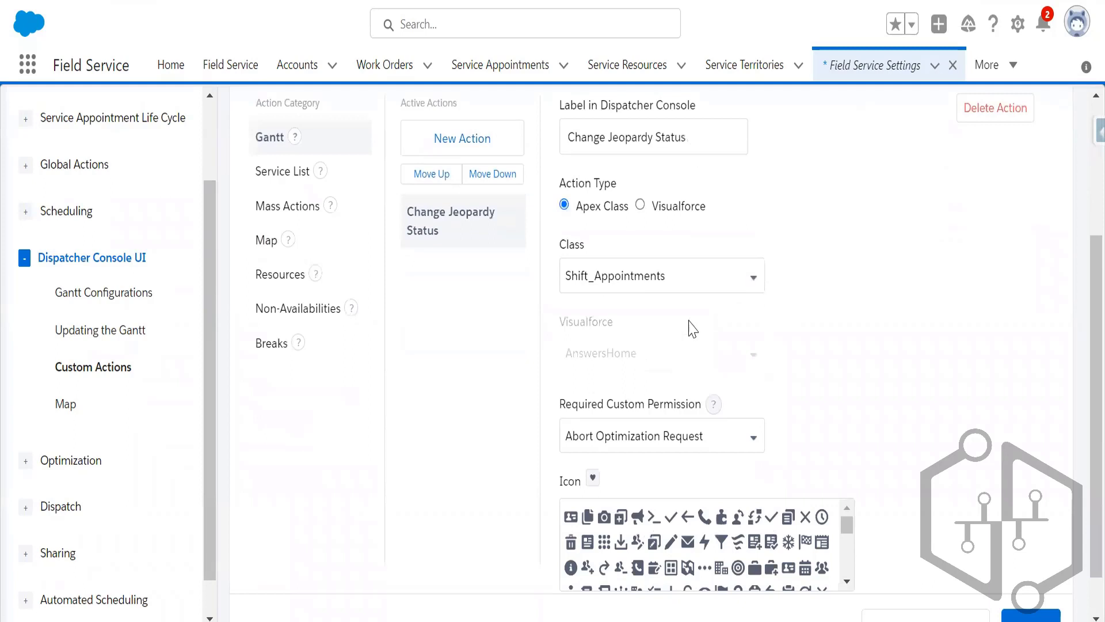
pyautogui.click(688, 282)
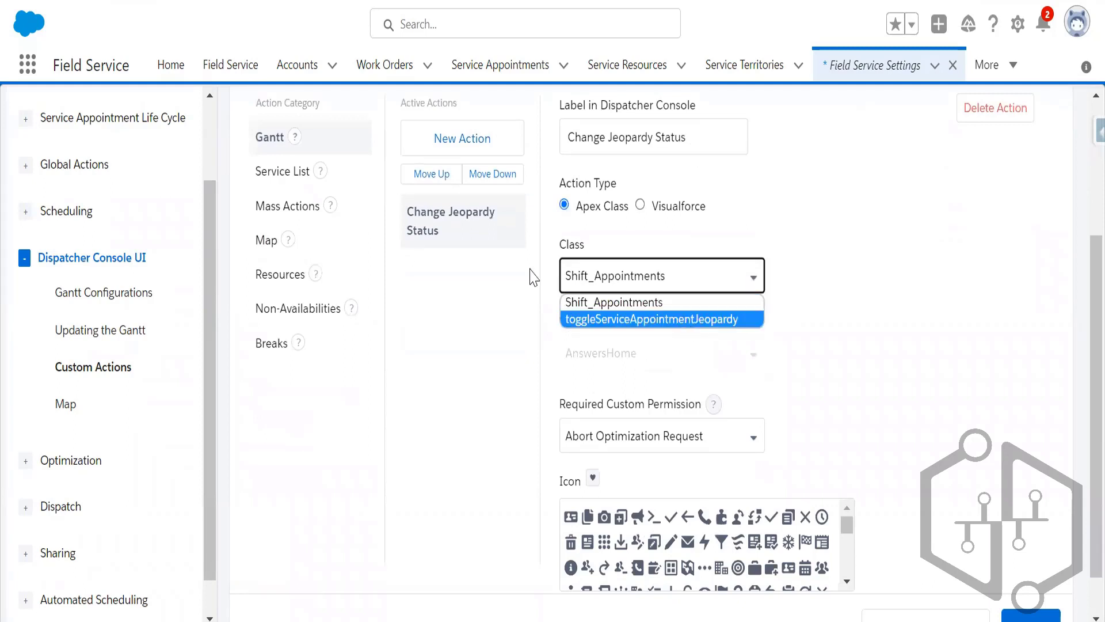
pyautogui.press('Return')
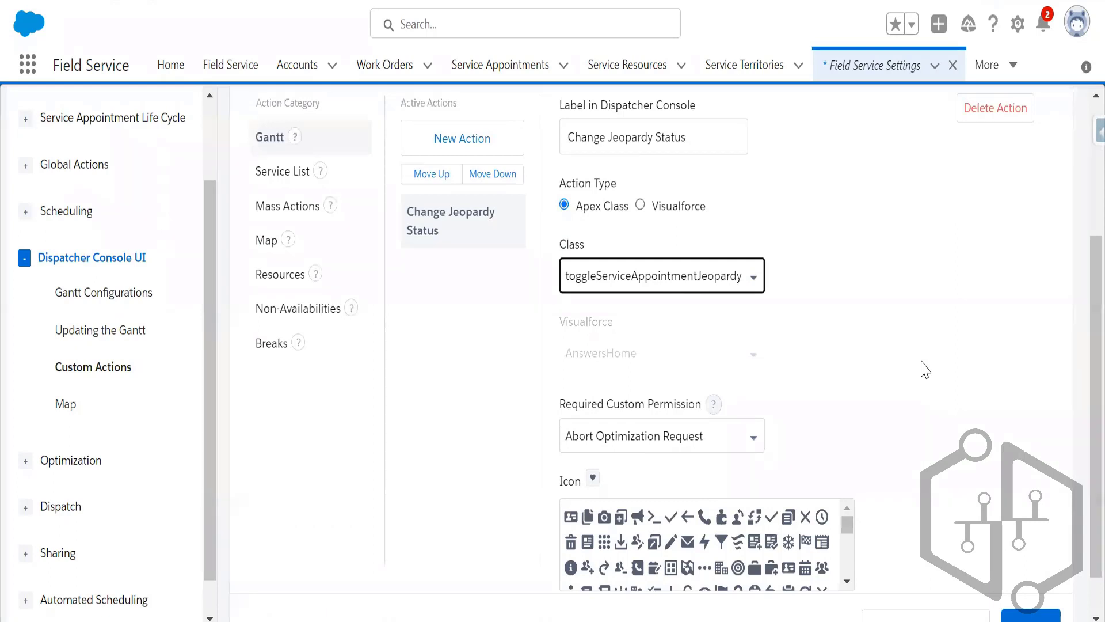
# - Require the toggle service Jeopardy custom permission for the action, choose the overlapping squares icon with a plus, and save the settings
pyautogui.scroll(-1, 951, 407)
pyautogui.scroll(-1, 950, 406)
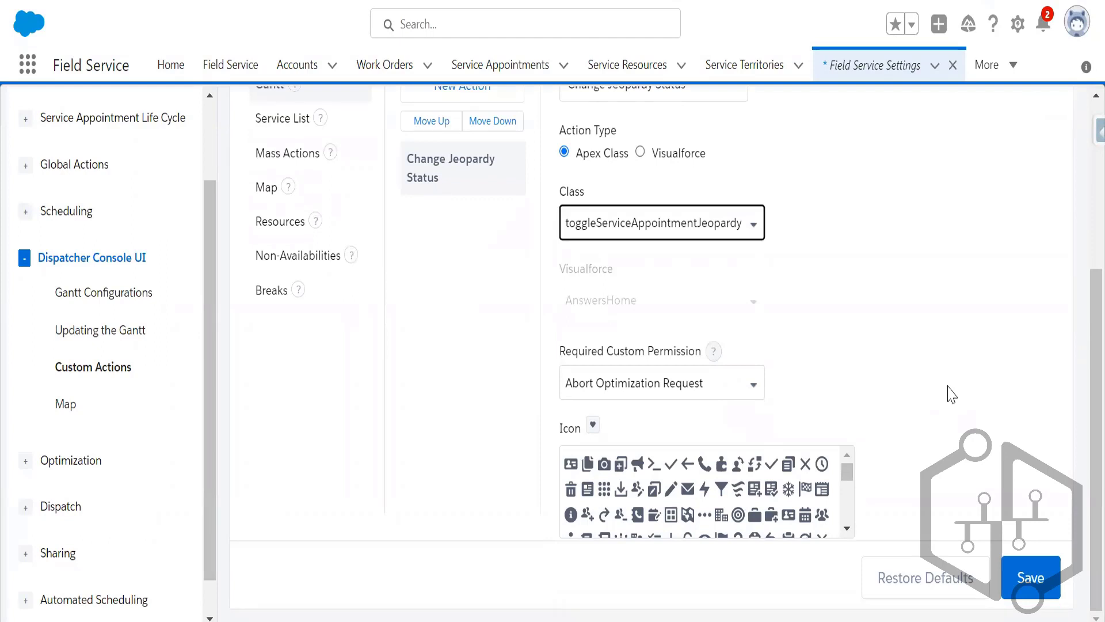
pyautogui.click(727, 384)
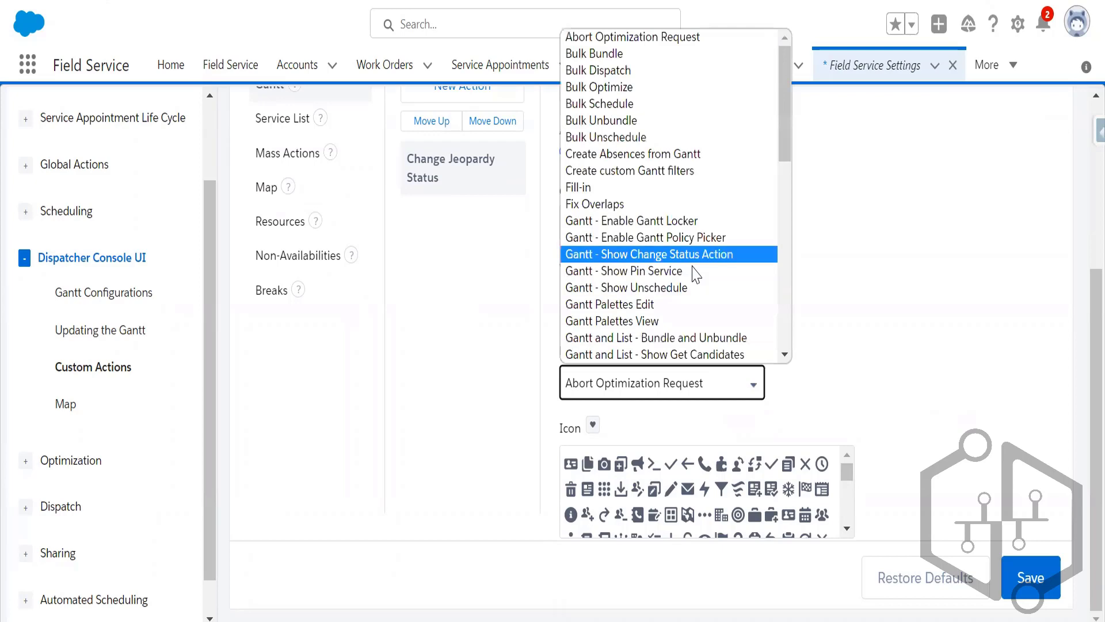
pyautogui.scroll(-3, 696, 277)
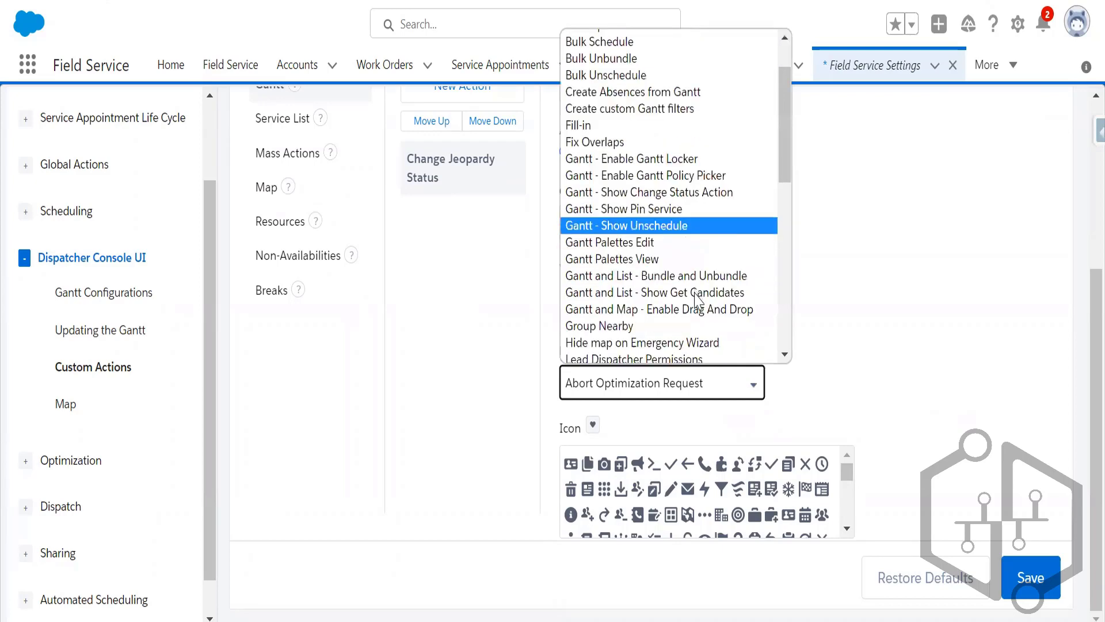
pyautogui.scroll(-10, 697, 297)
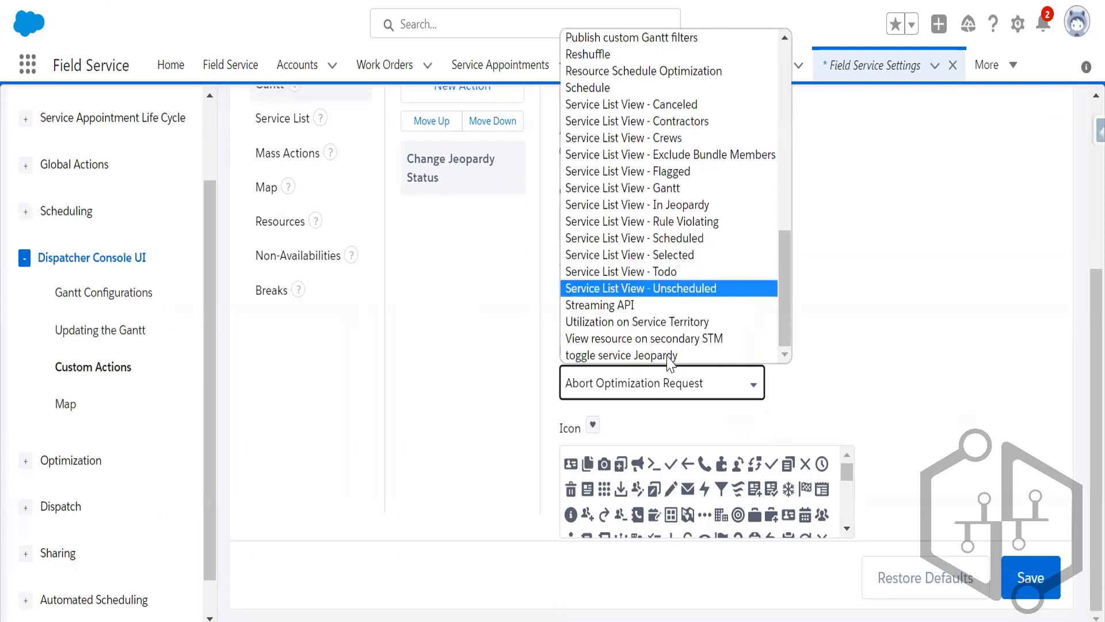
pyautogui.press('Down')
pyautogui.press('Down')
pyautogui.press('Down')
pyautogui.press('Down')
pyautogui.press('Return')
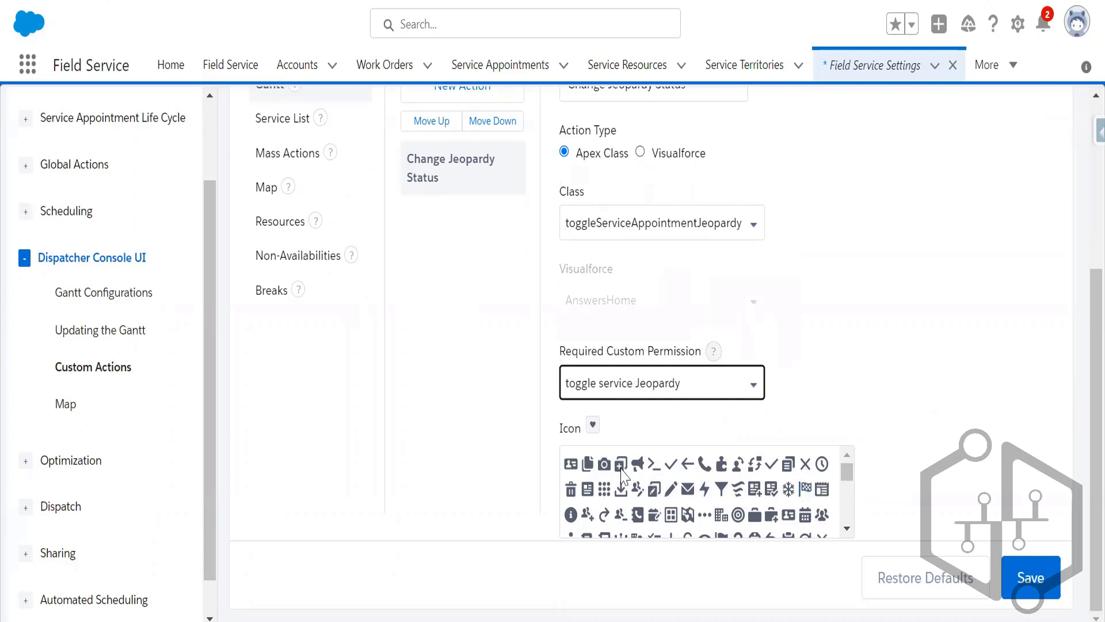
pyautogui.click(1053, 577)
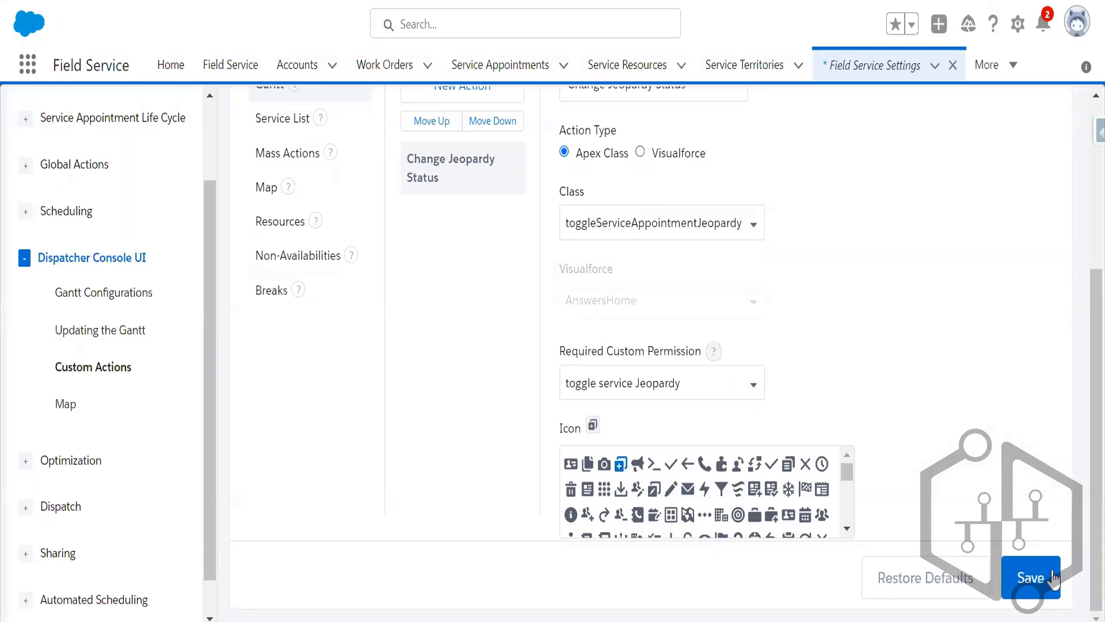
pyautogui.click(1054, 577)
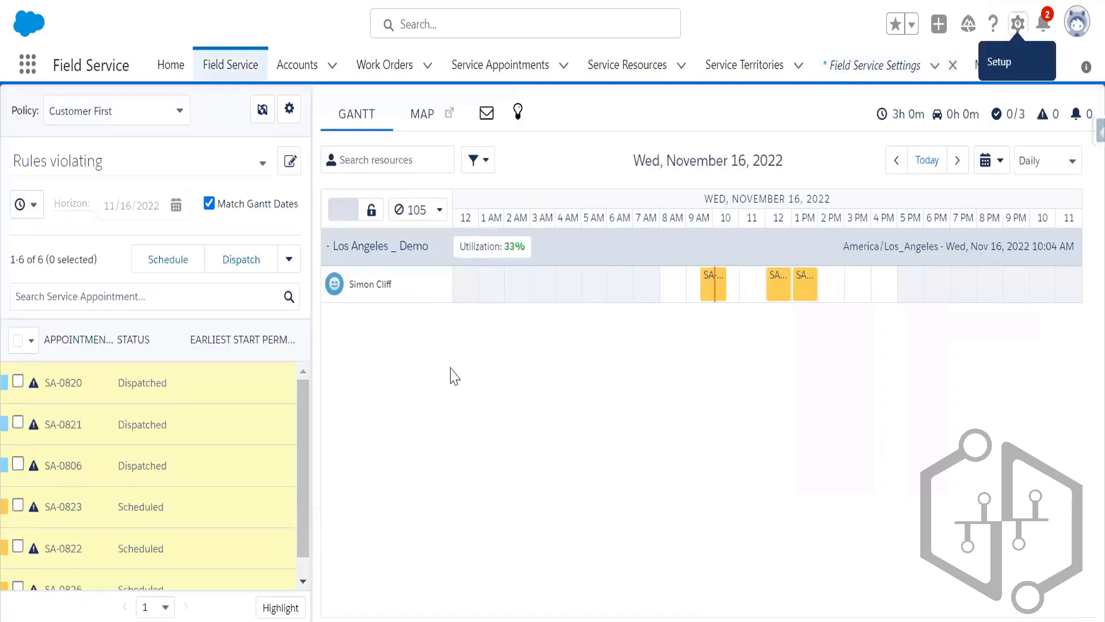
# - Reload the dispatcher console, run Change Jeopardy Status on the 1 PM Gantt appointment and check the action's notification
pyautogui.press('F5')
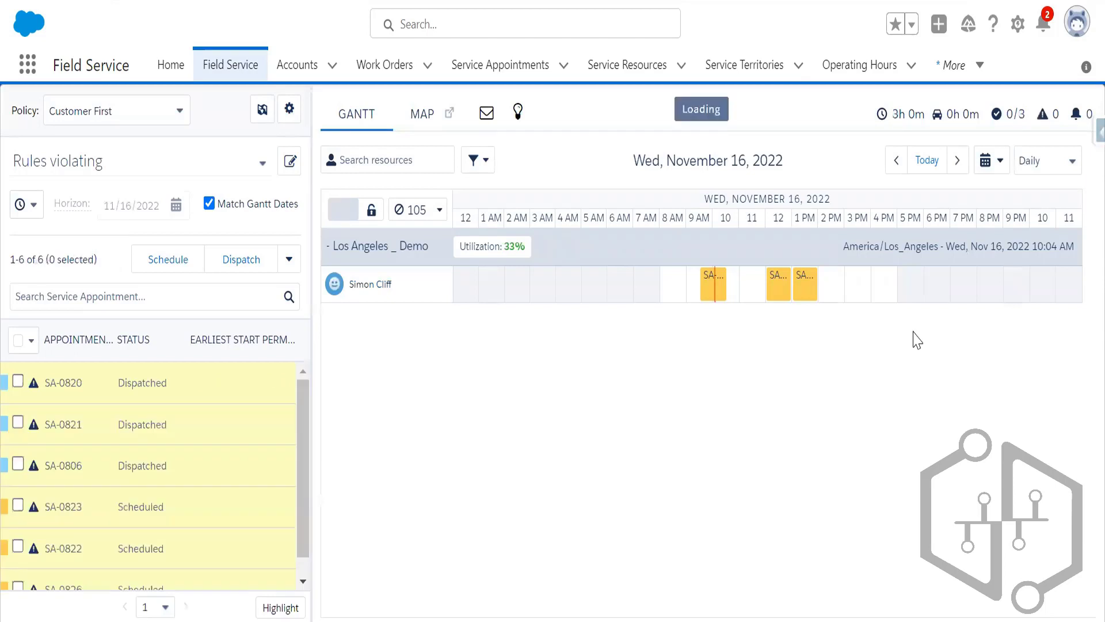
pyautogui.click(487, 118)
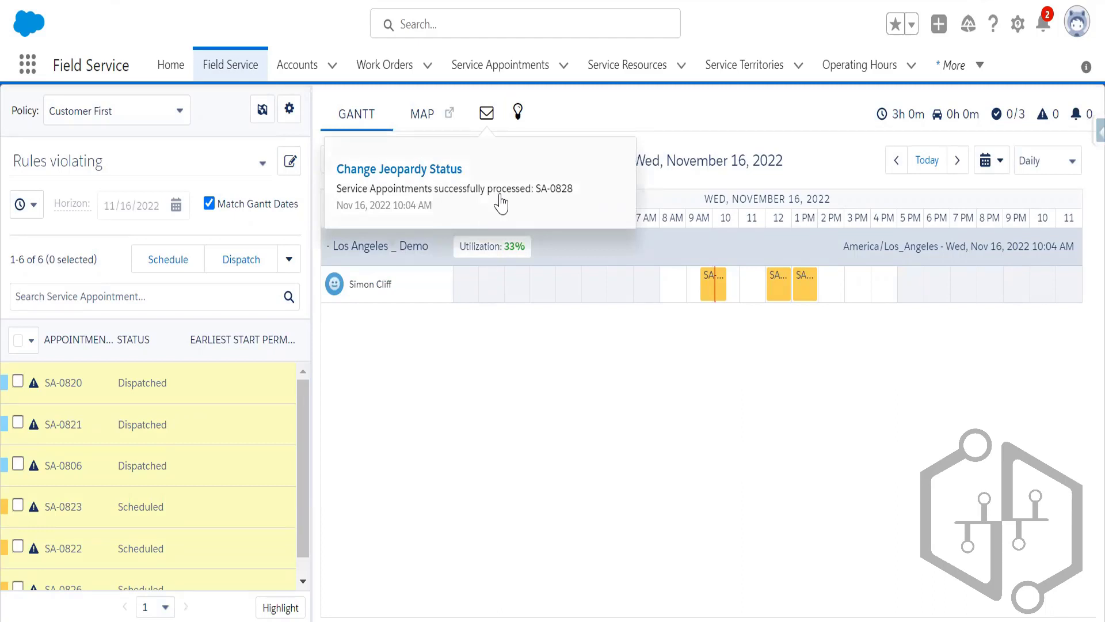
pyautogui.click(851, 382)
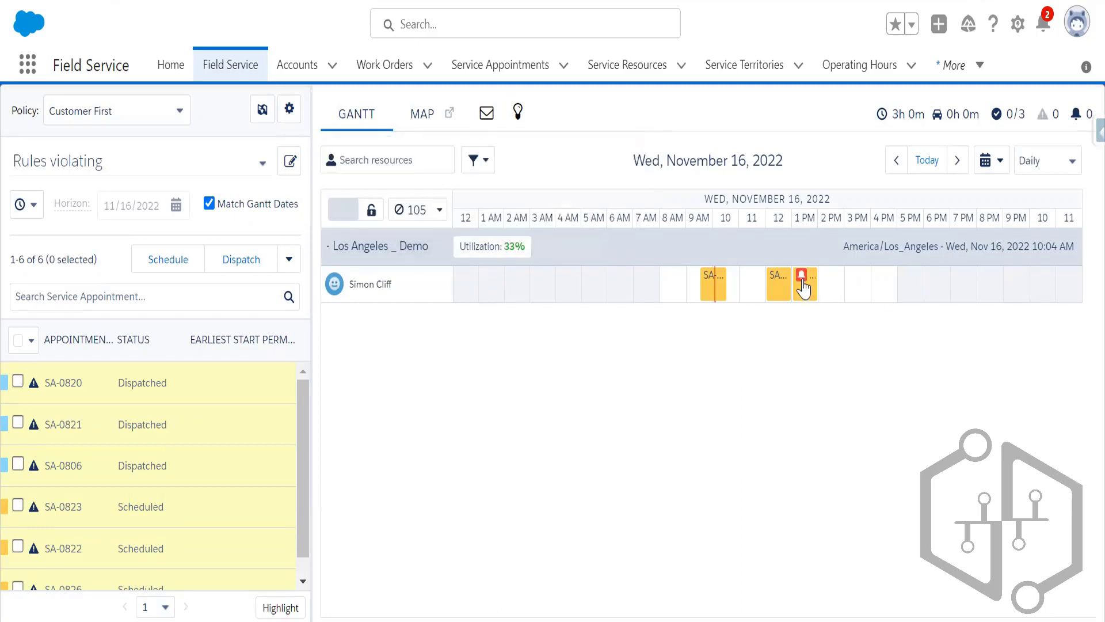
# - Review the actions available for the 1 PM appointment on the Gantt, and view its jeopardy details
pyautogui.rightClick(803, 290)
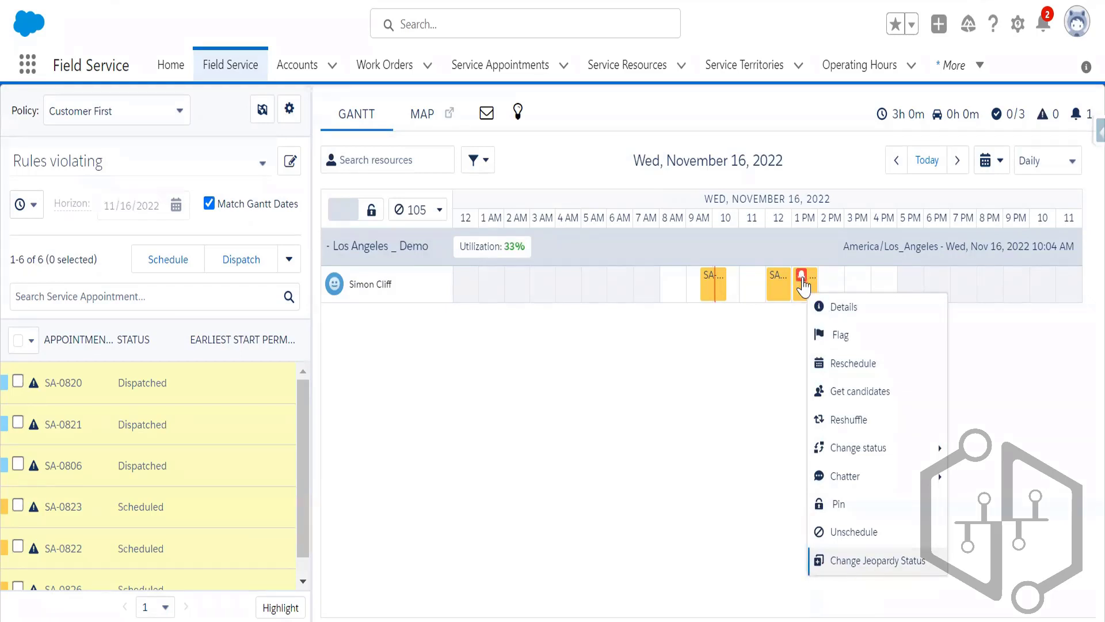
pyautogui.press('Up')
pyautogui.press('Up')
pyautogui.press('Up')
pyautogui.press('Up')
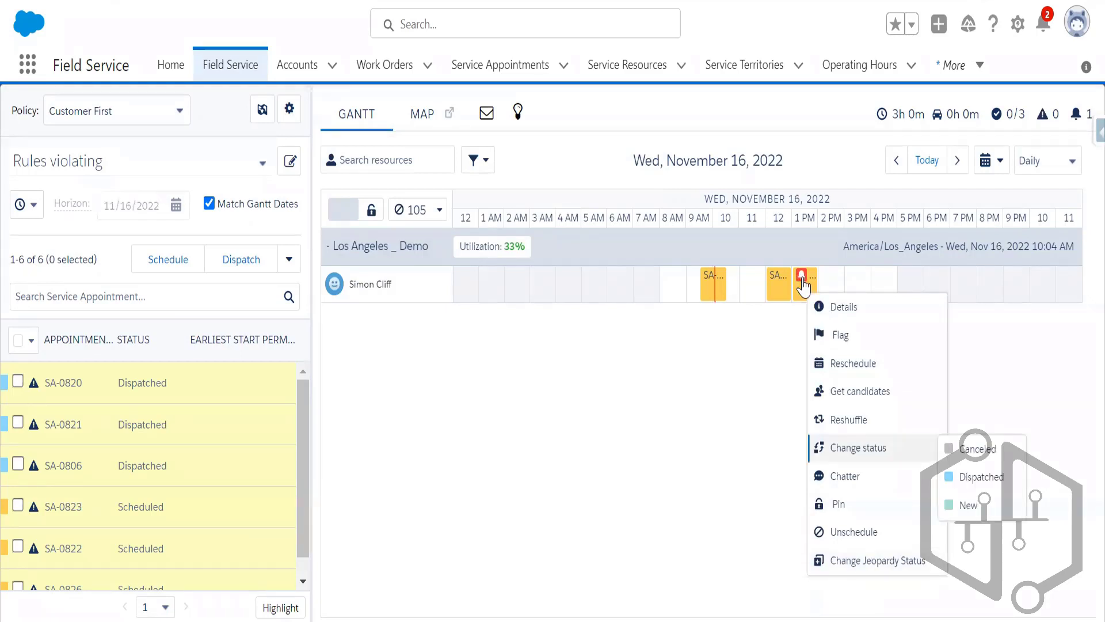
pyautogui.press('Escape')
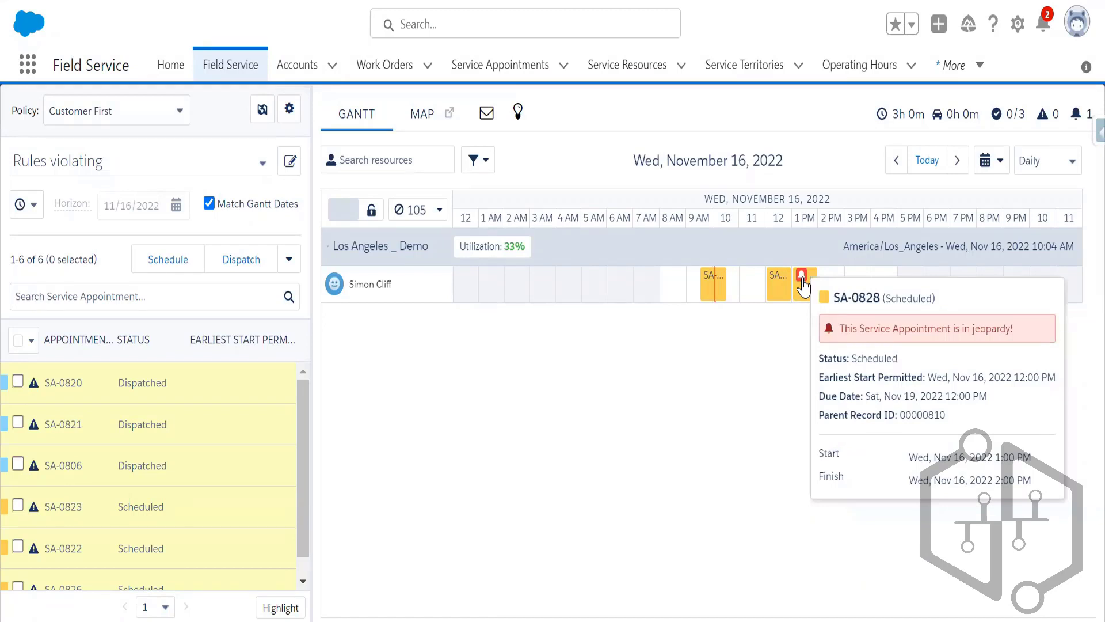